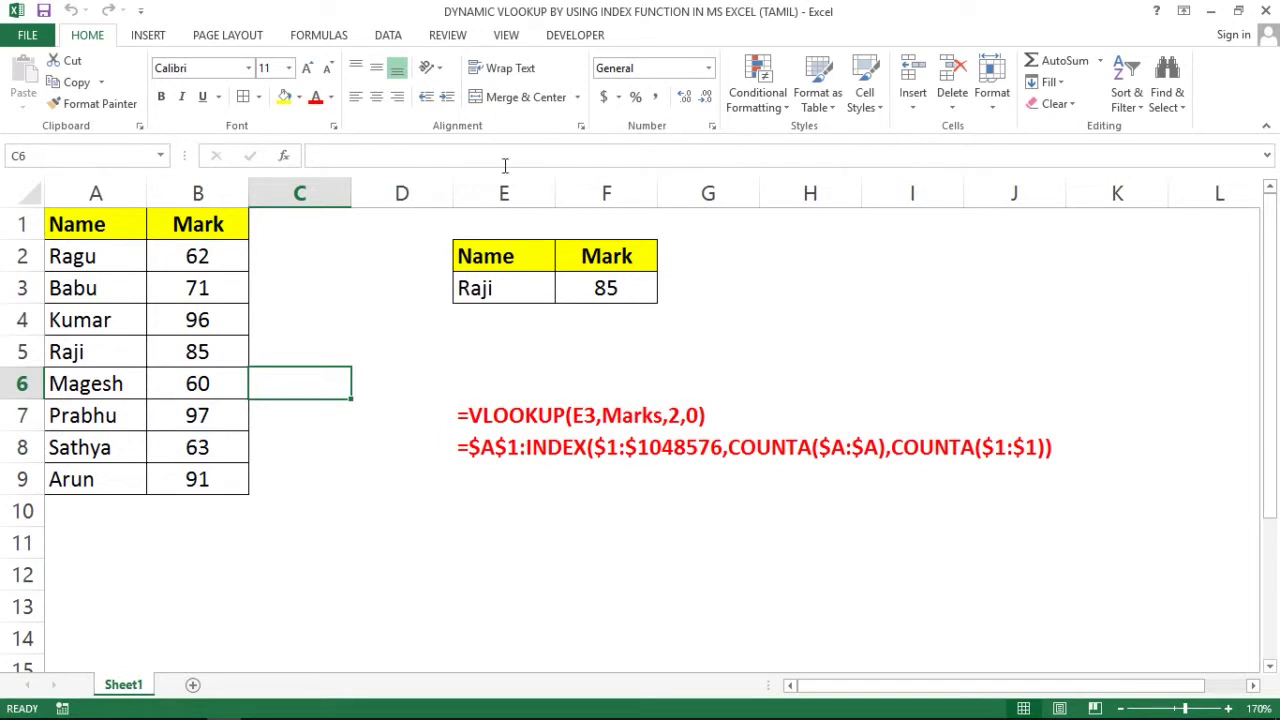
Select cells around the sheet, including row 10 and the first name in the table.
click(423, 291)
click(396, 322)
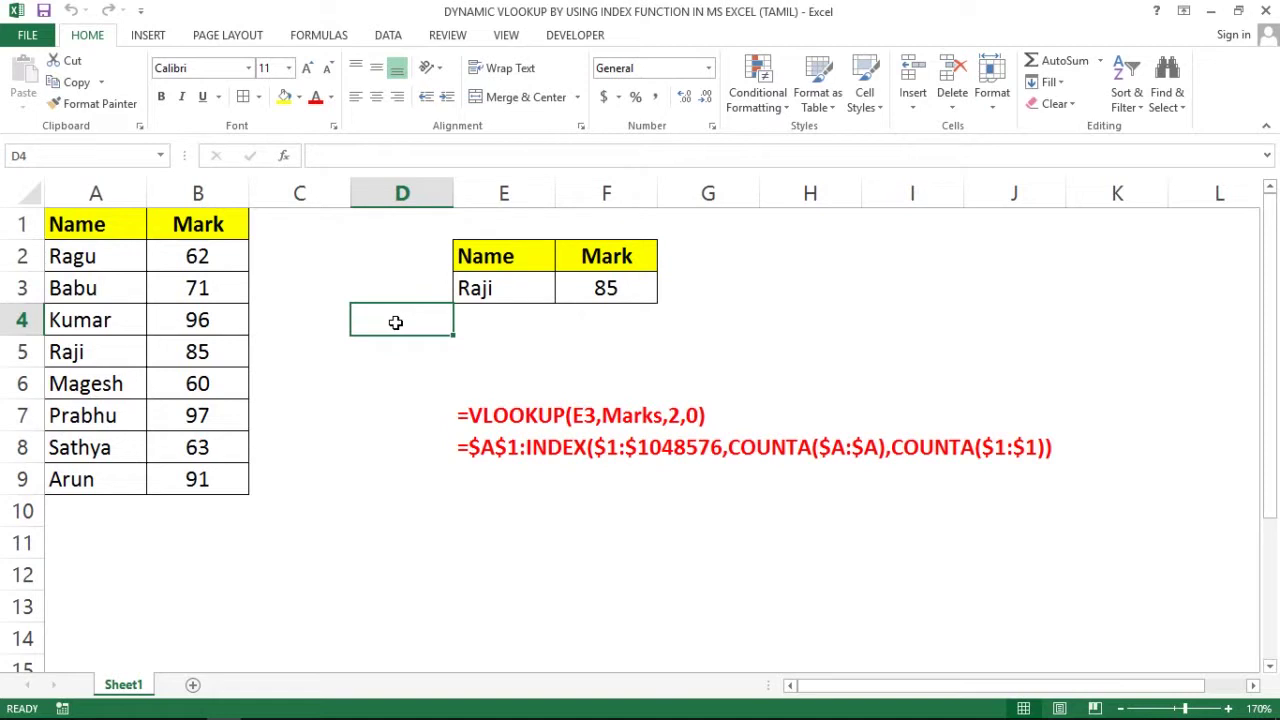
click(317, 391)
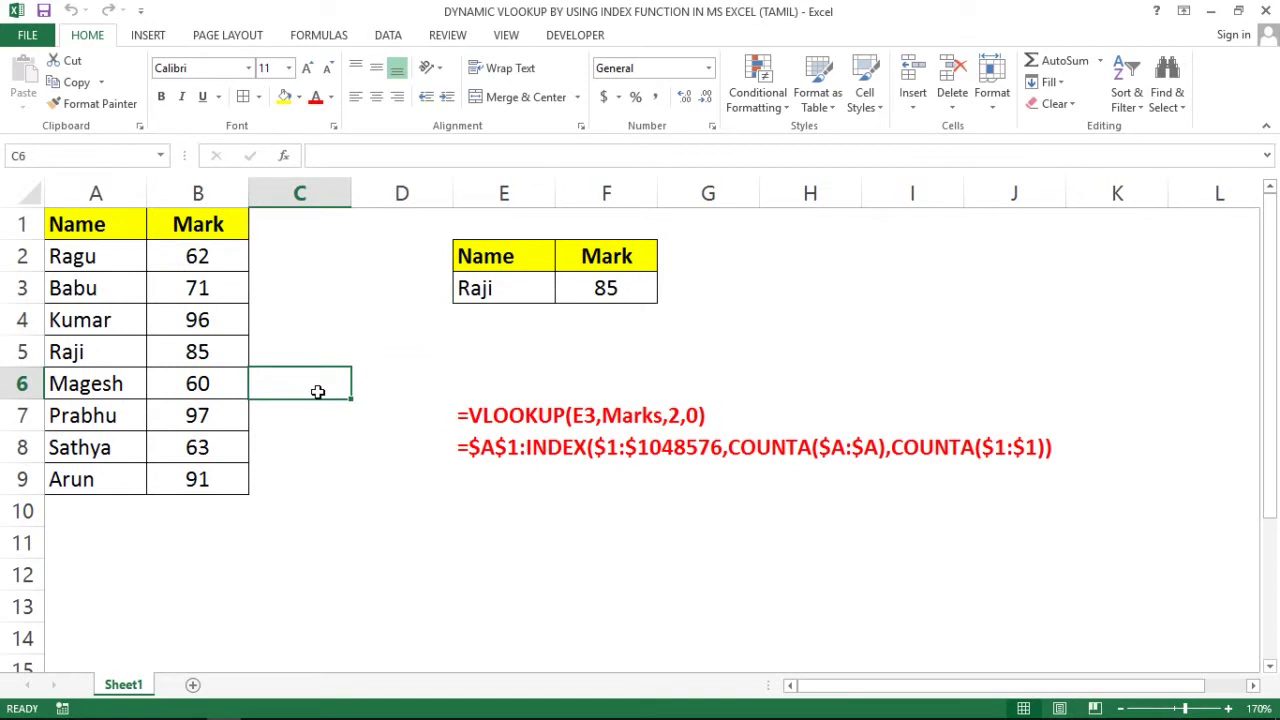
click(430, 409)
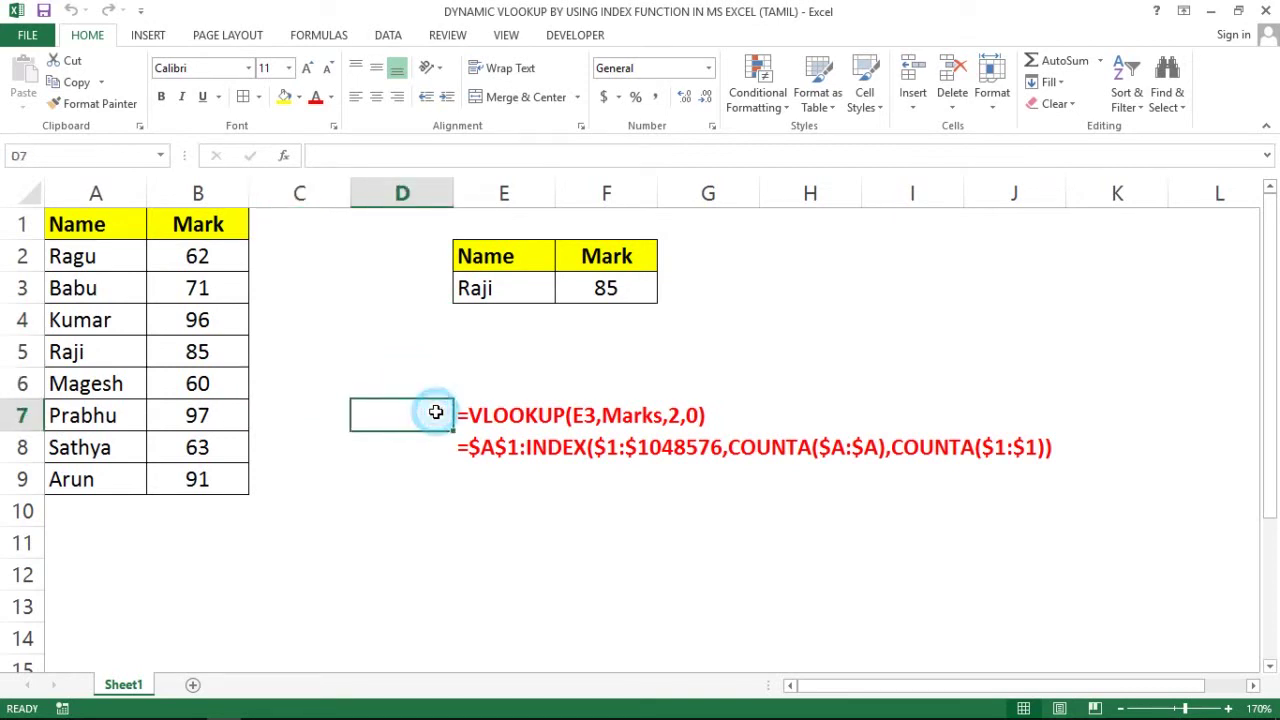
click(320, 380)
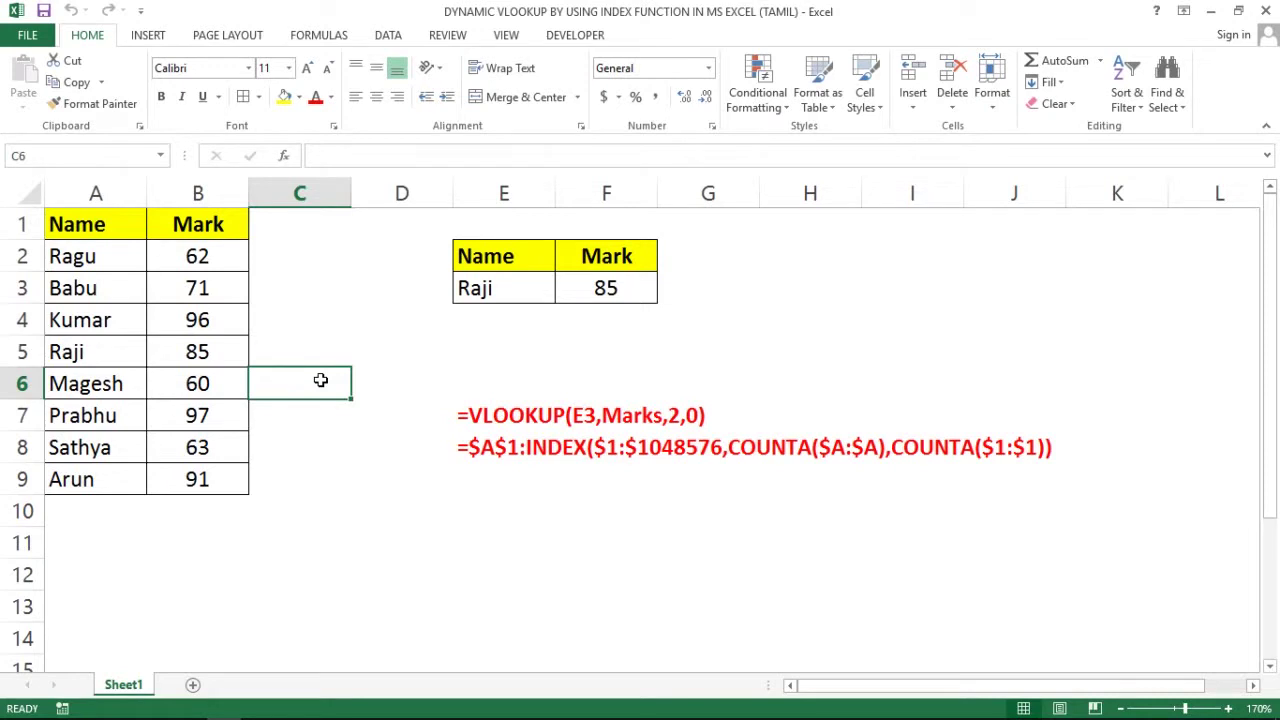
click(420, 361)
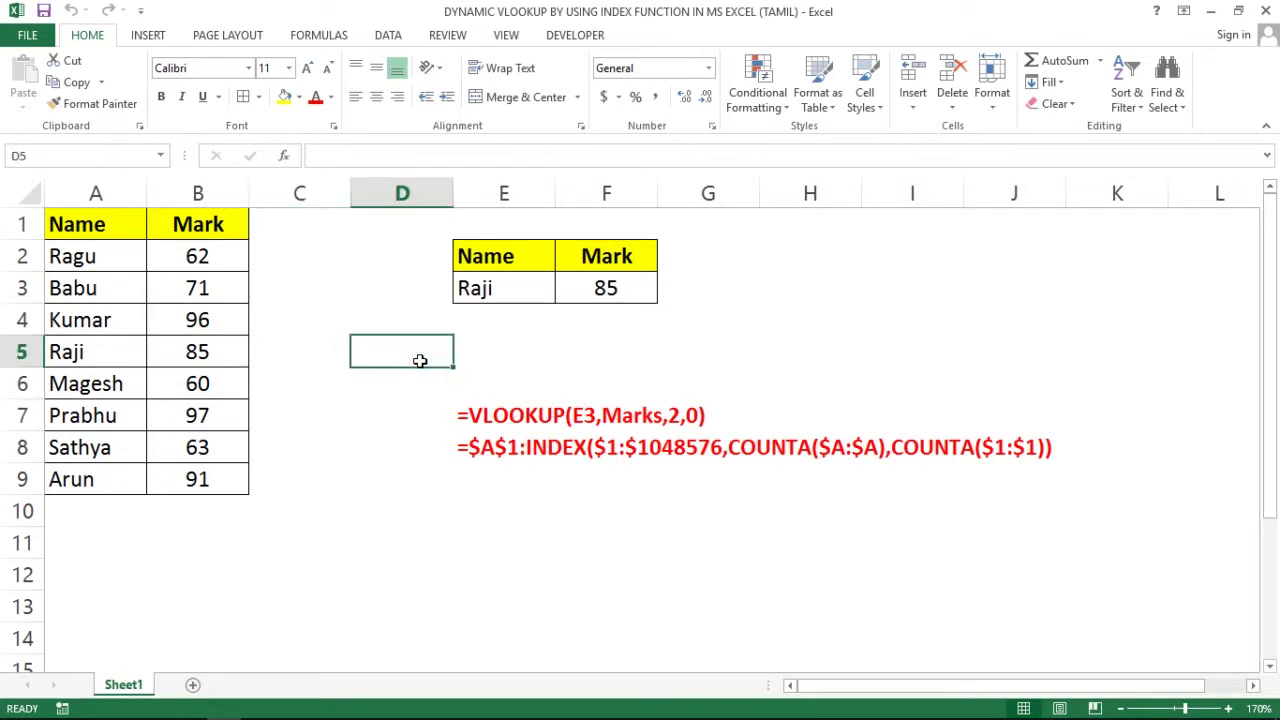
click(327, 373)
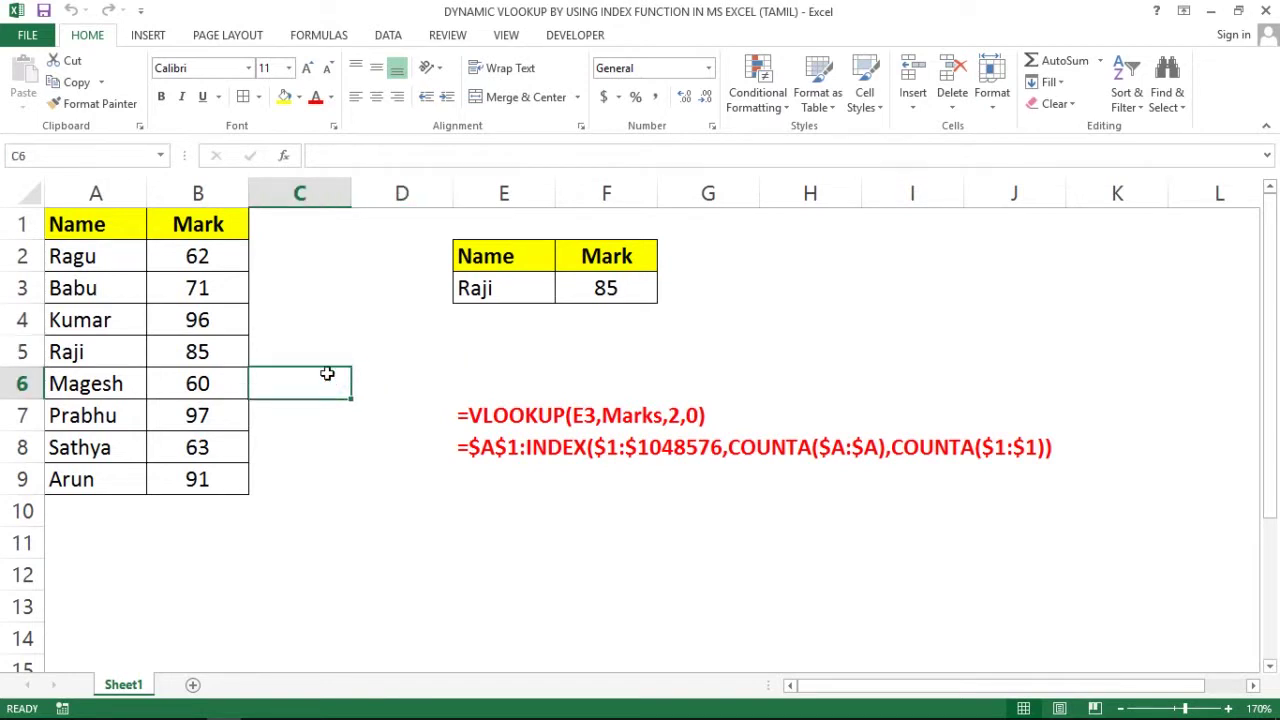
click(22, 511)
click(93, 479)
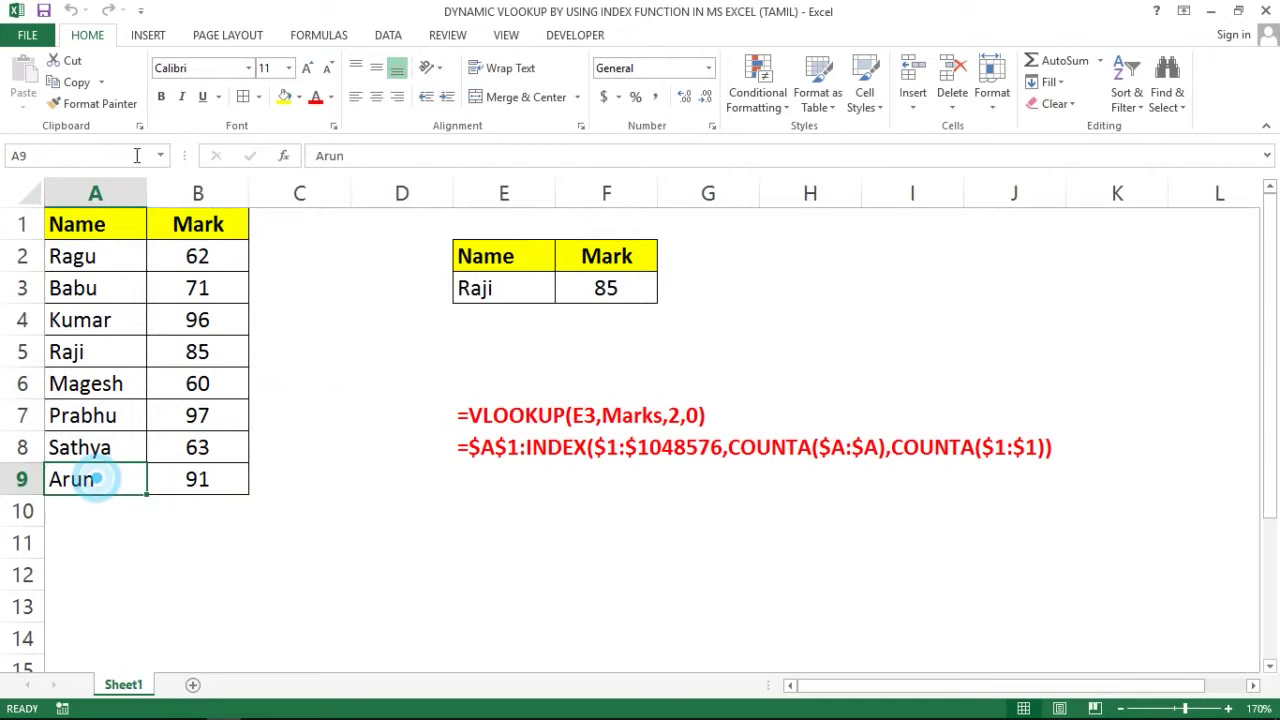
click(68, 257)
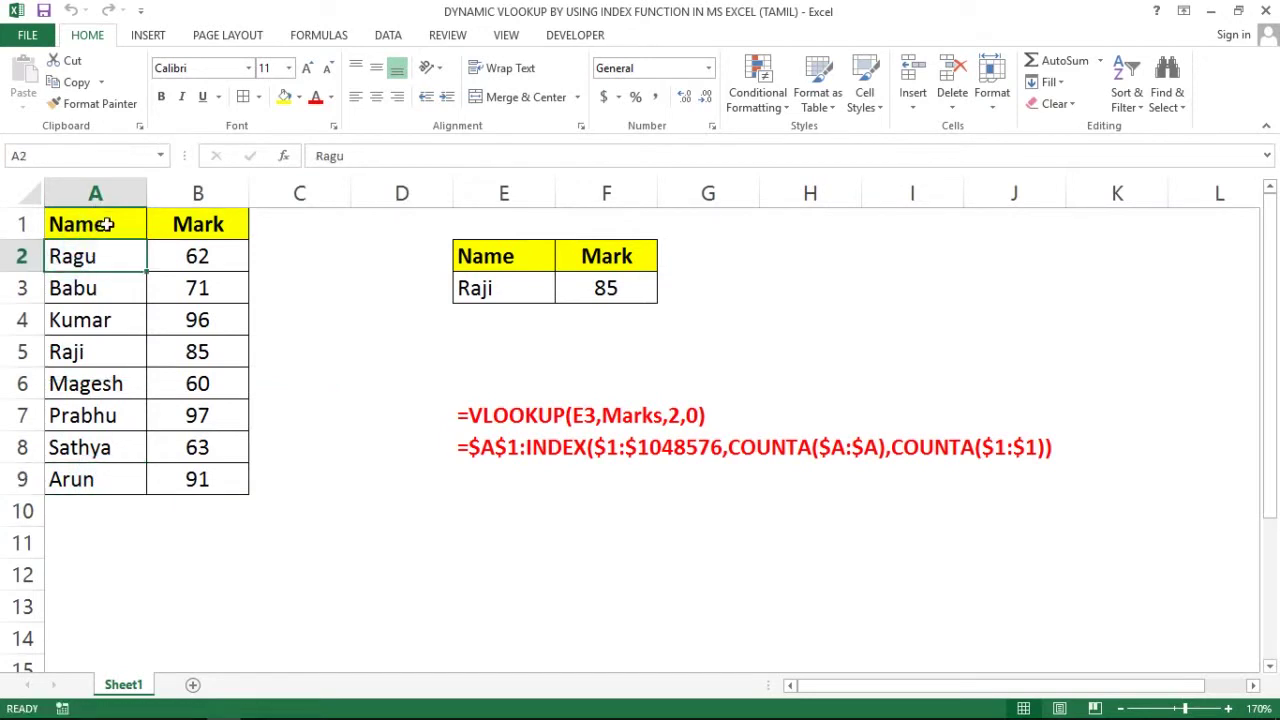
Select the Name/Mark table and review the VLOOKUP formula behind F3.
drag(100, 224, 198, 224)
key(ctrl+shift+Down)
key(Right)
key(Right)
key(Right)
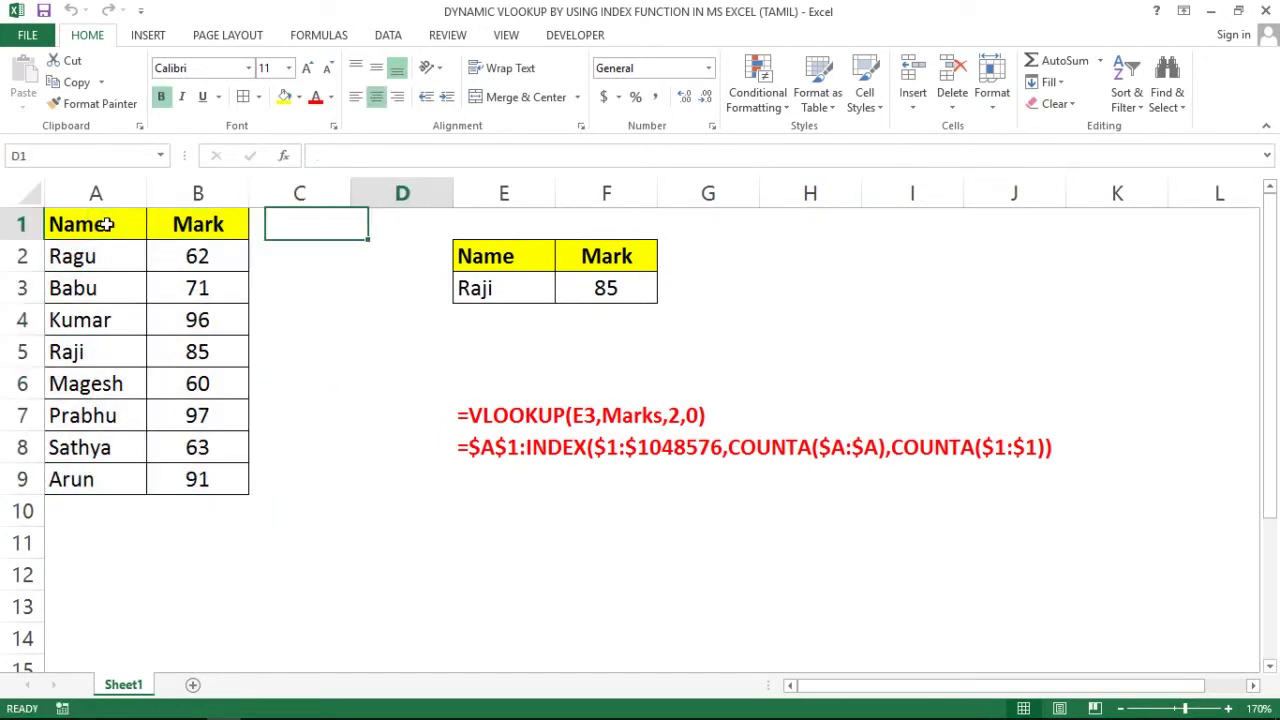
key(Right)
key(Right)
key(Down)
key(Down)
key(Left)
key(Left)
key(Right)
key(Right)
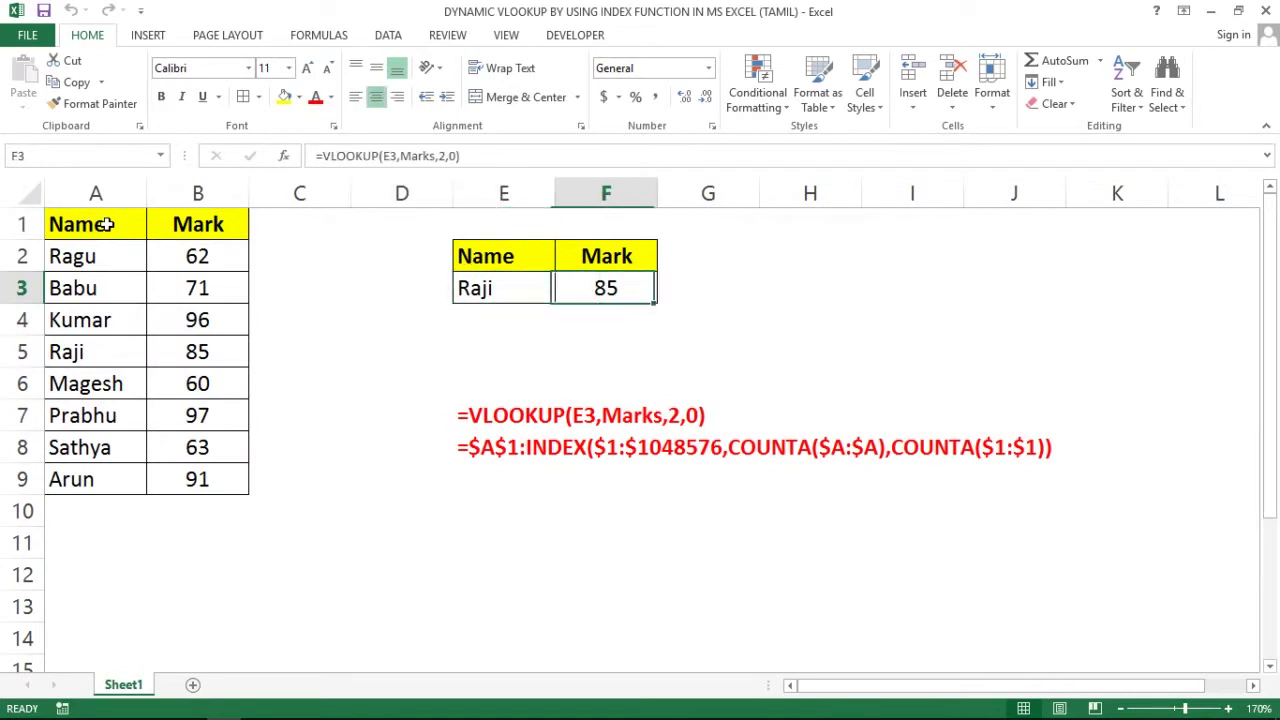
key(Left)
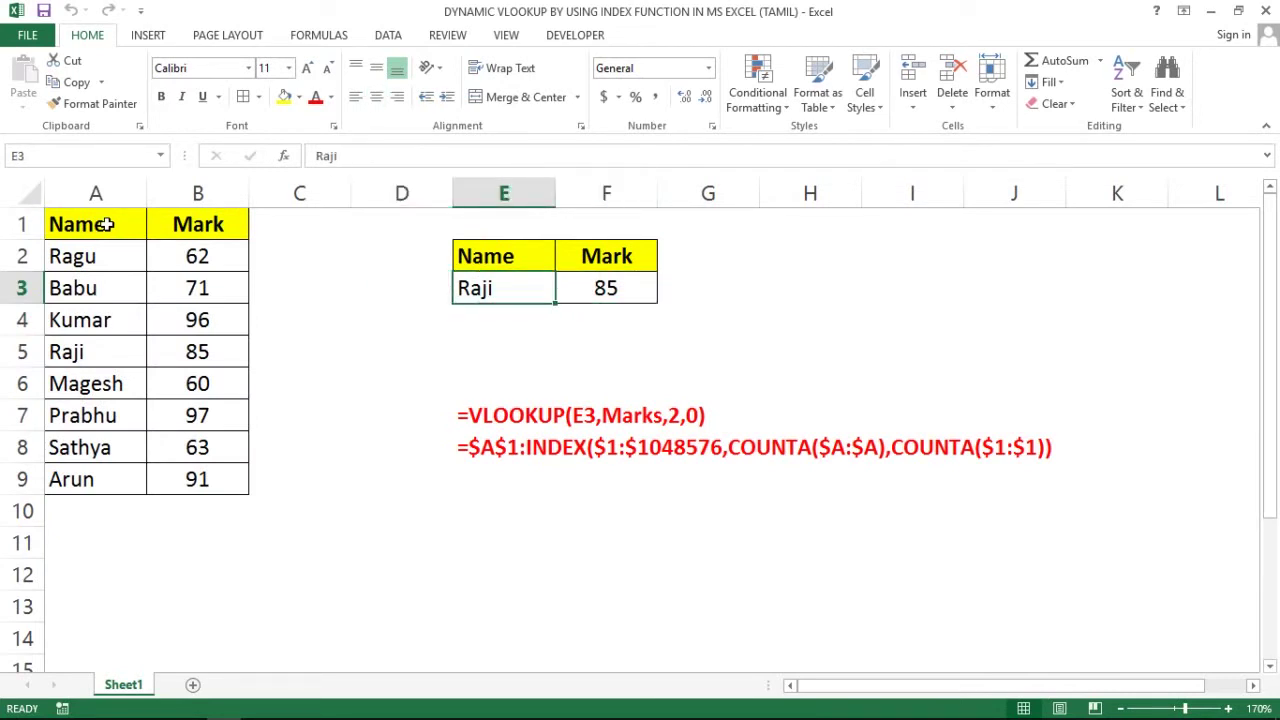
key(Right)
Select the whole Name/Mark table again, then step through the names back to E3.
key(Left)
key(Left)
key(Left)
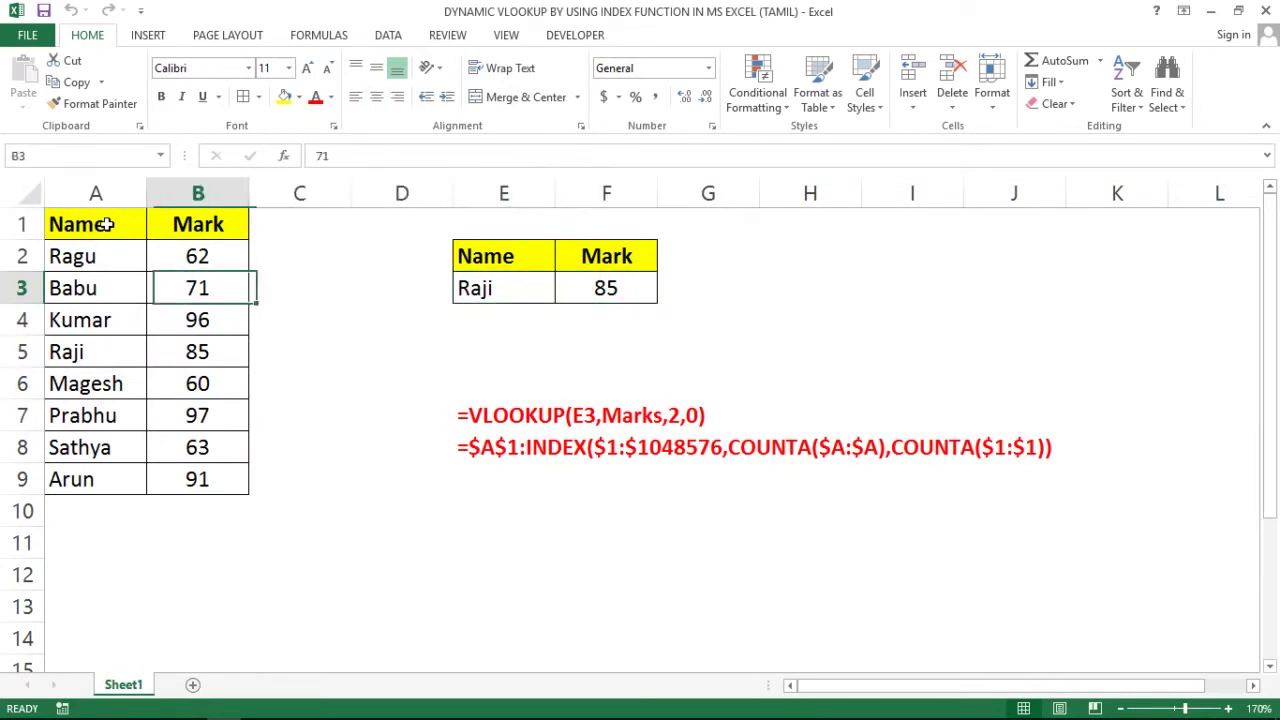
key(Left)
key(Up)
key(Up)
key(ctrl+shift+Right)
key(ctrl+shift+Down)
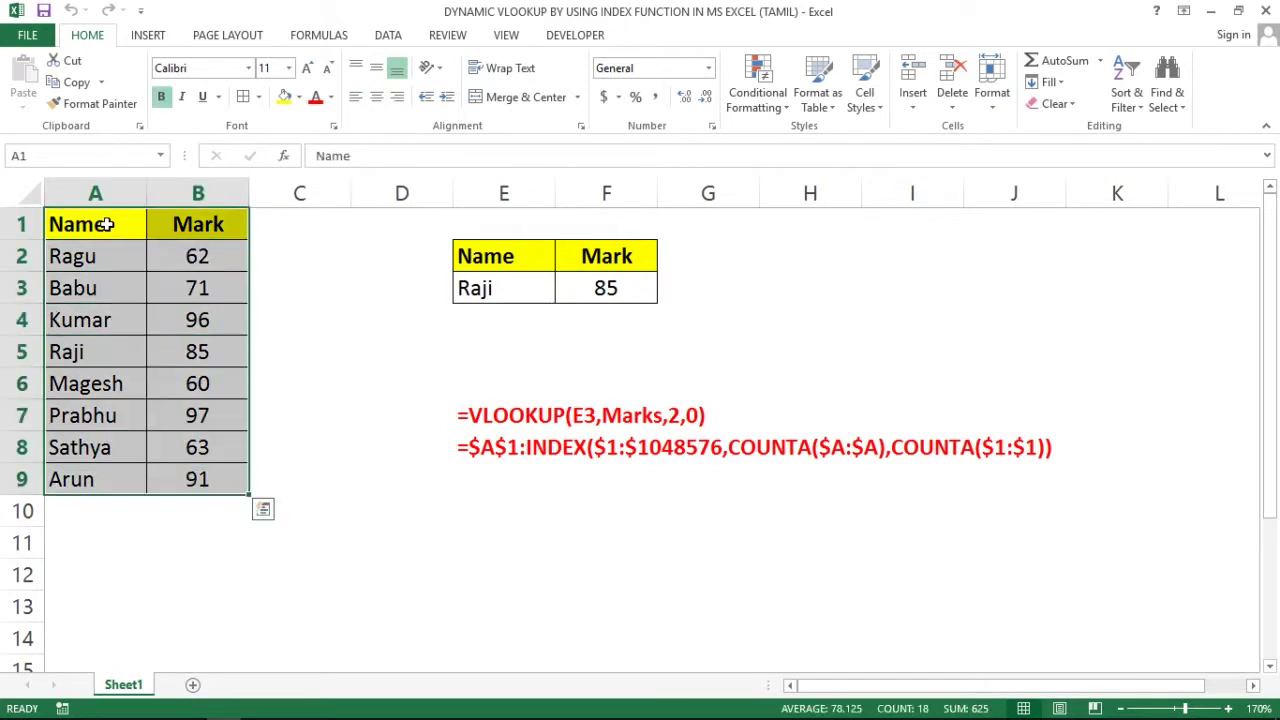
click(106, 224)
key(Down)
key(Down)
key(Down)
key(Down)
key(Down)
key(Down)
key(Down)
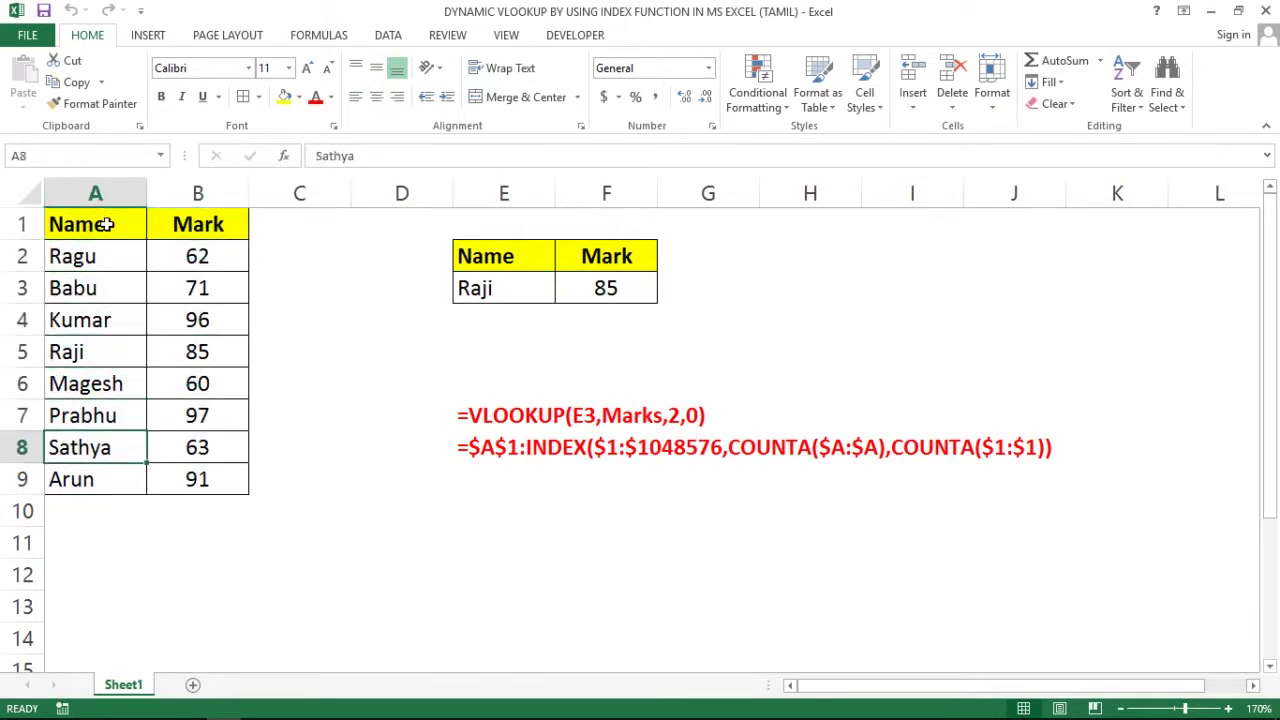
key(Up)
key(Up)
key(Up)
key(Right)
key(Right)
key(Right)
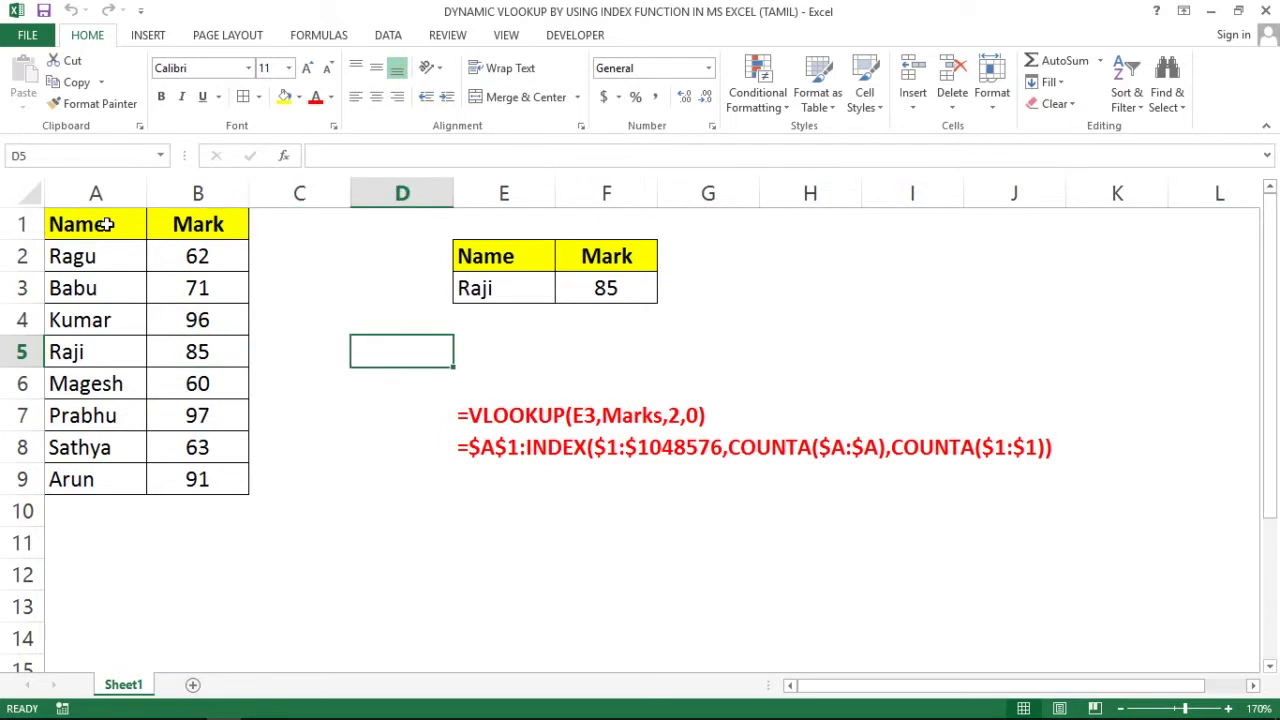
key(Left)
key(Right)
key(Right)
key(Up)
key(Up)
key(Up)
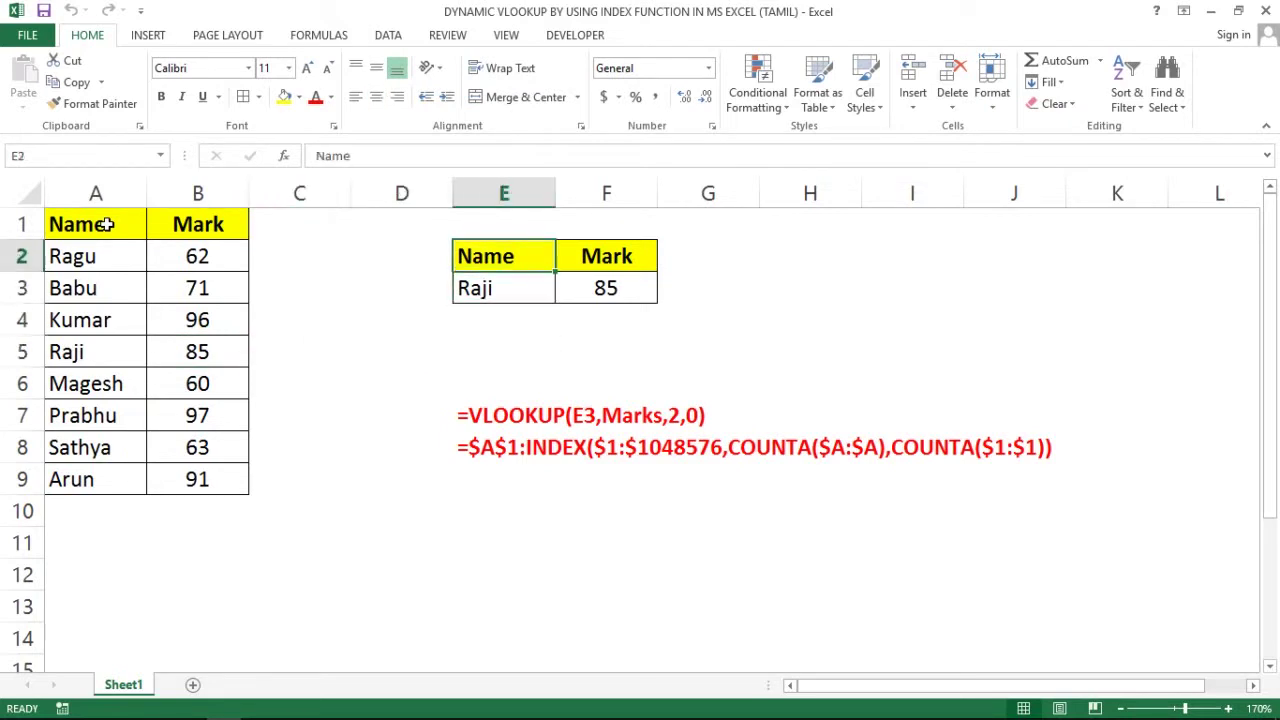
key(Down)
Enter Arun as the lookup name in E3, then highlight data A2:B9 and reach A10.
text(Aru)
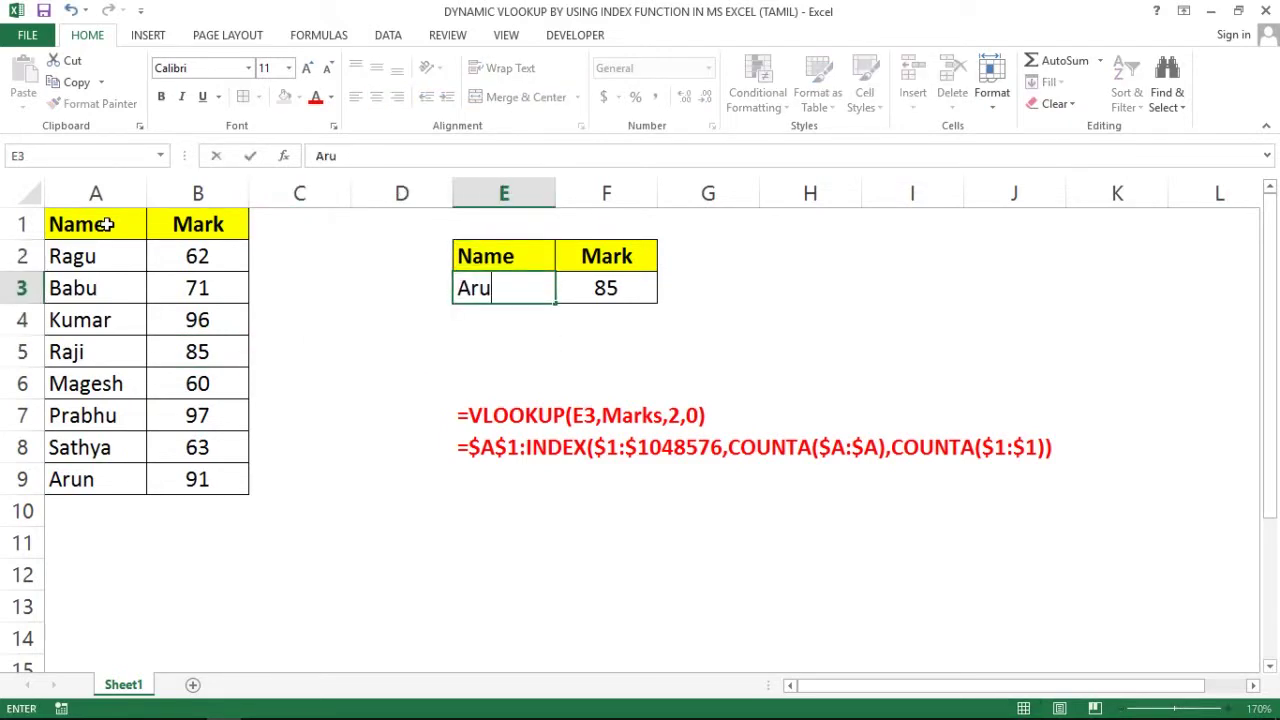
text(n)
key(Return)
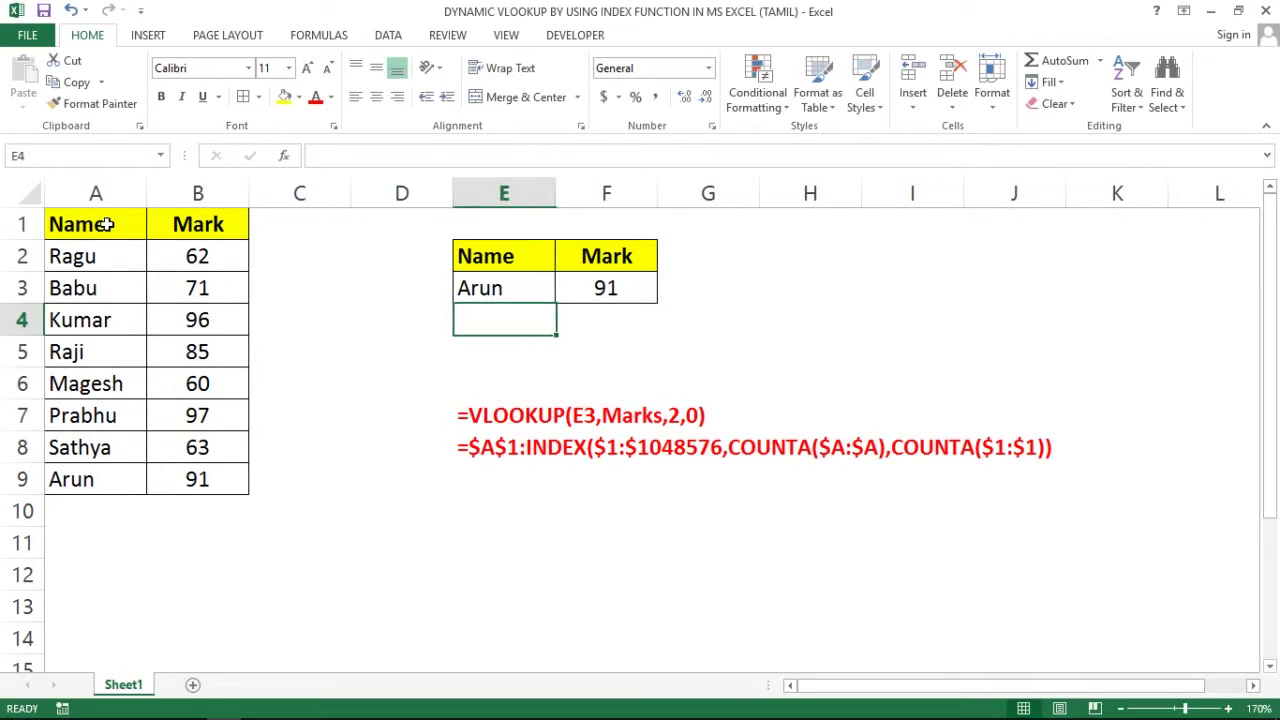
key(Left)
key(Left)
key(Left)
key(Left)
key(Up)
key(Up)
key(Up)
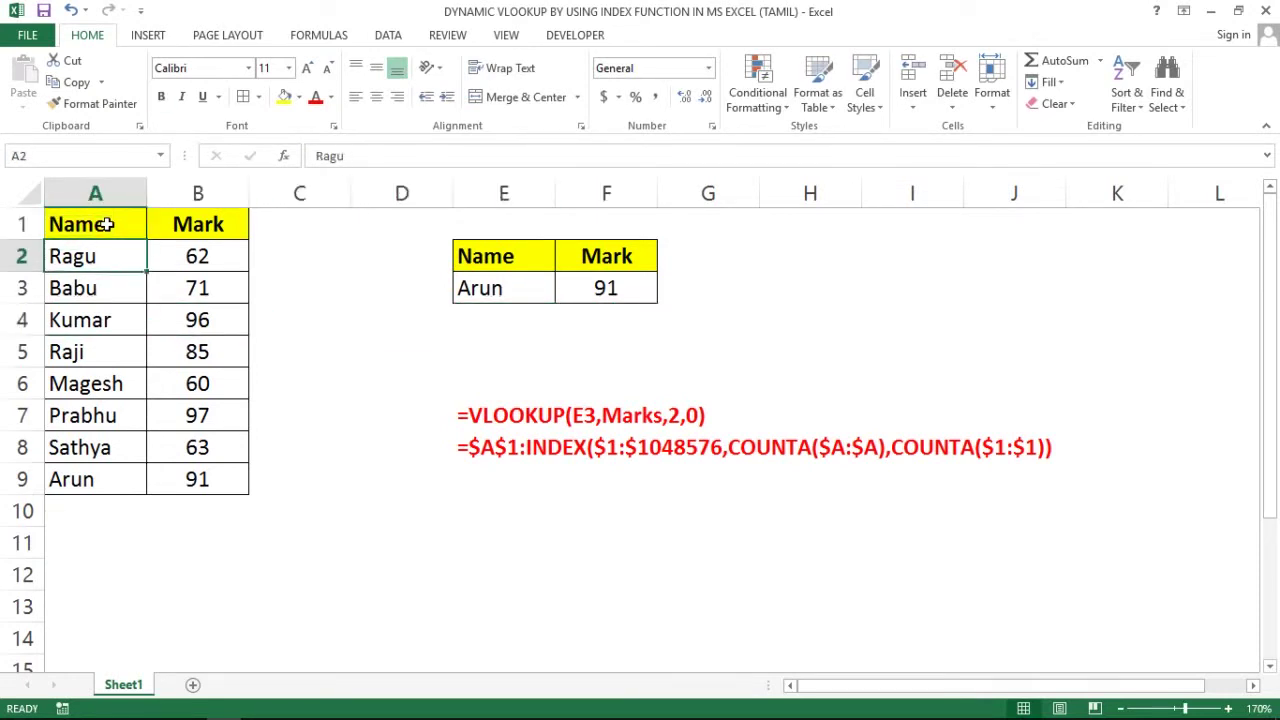
key(ctrl+shift+Down)
key(shift+Right)
key(Down)
key(Down)
key(Down)
key(Down)
key(Down)
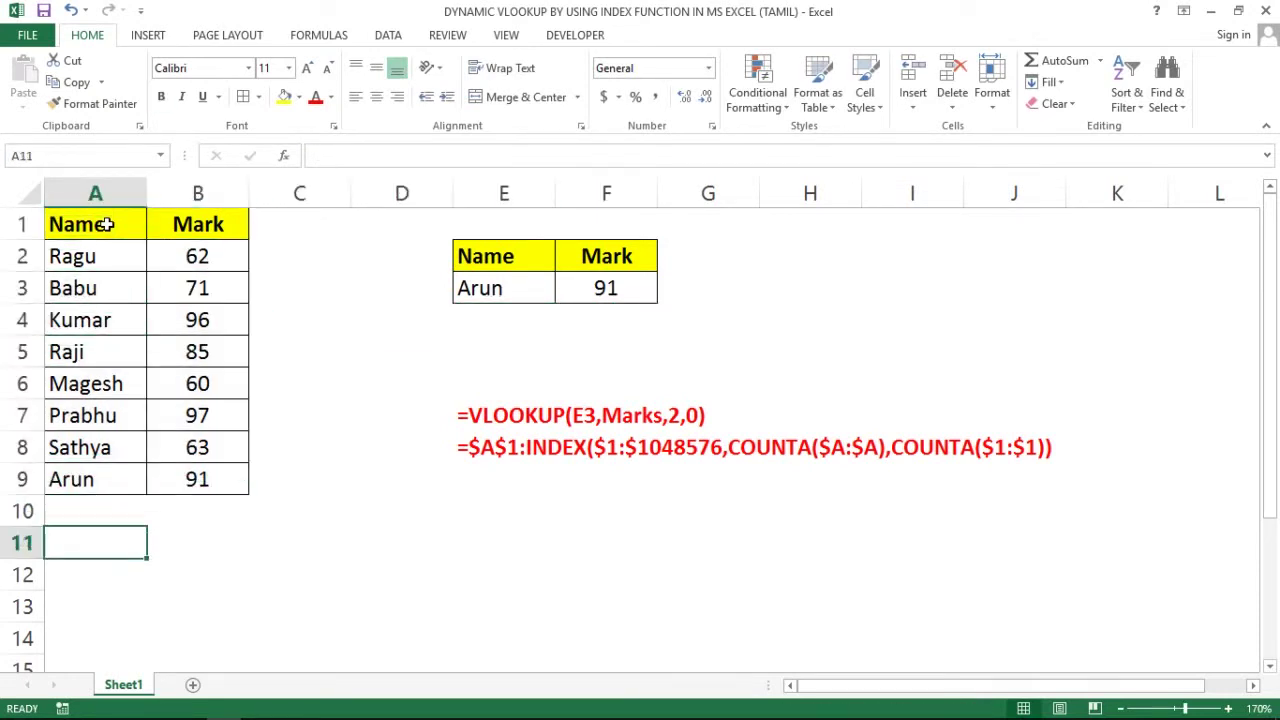
key(Up)
Add Mani with mark 100 as the new row 10.
text(M)
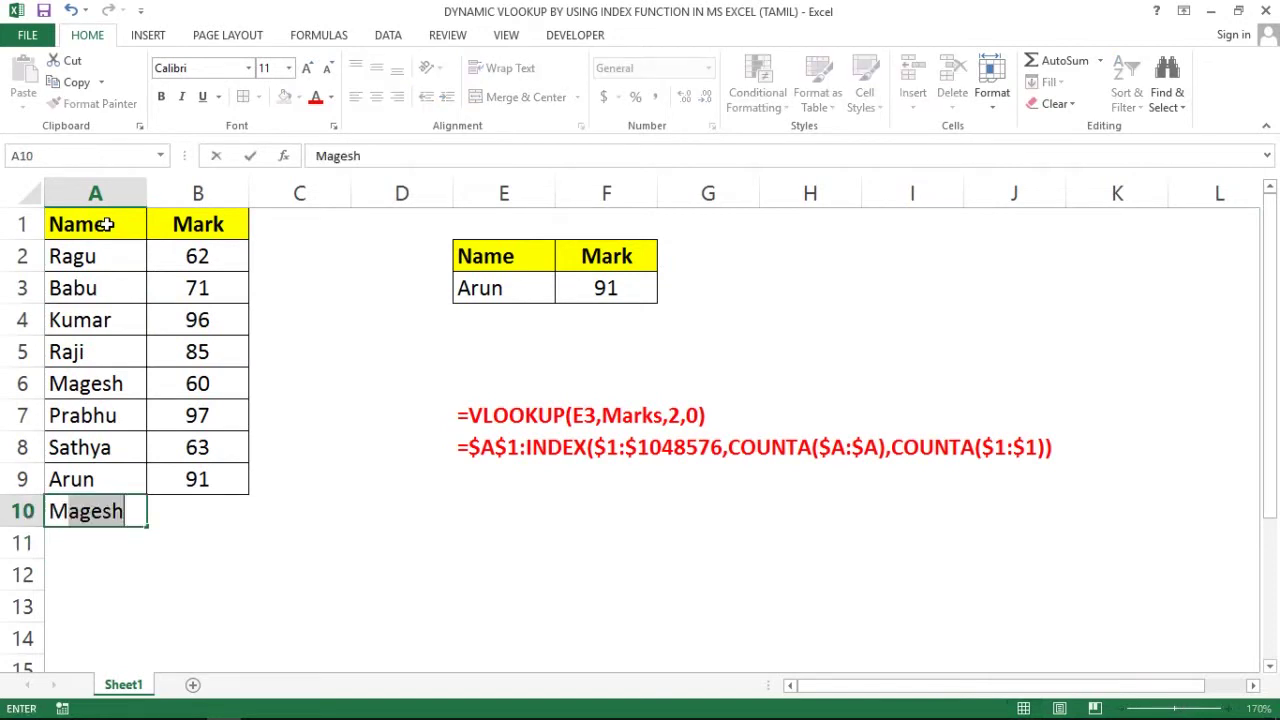
text(ani)
key(Return)
key(Up)
key(Right)
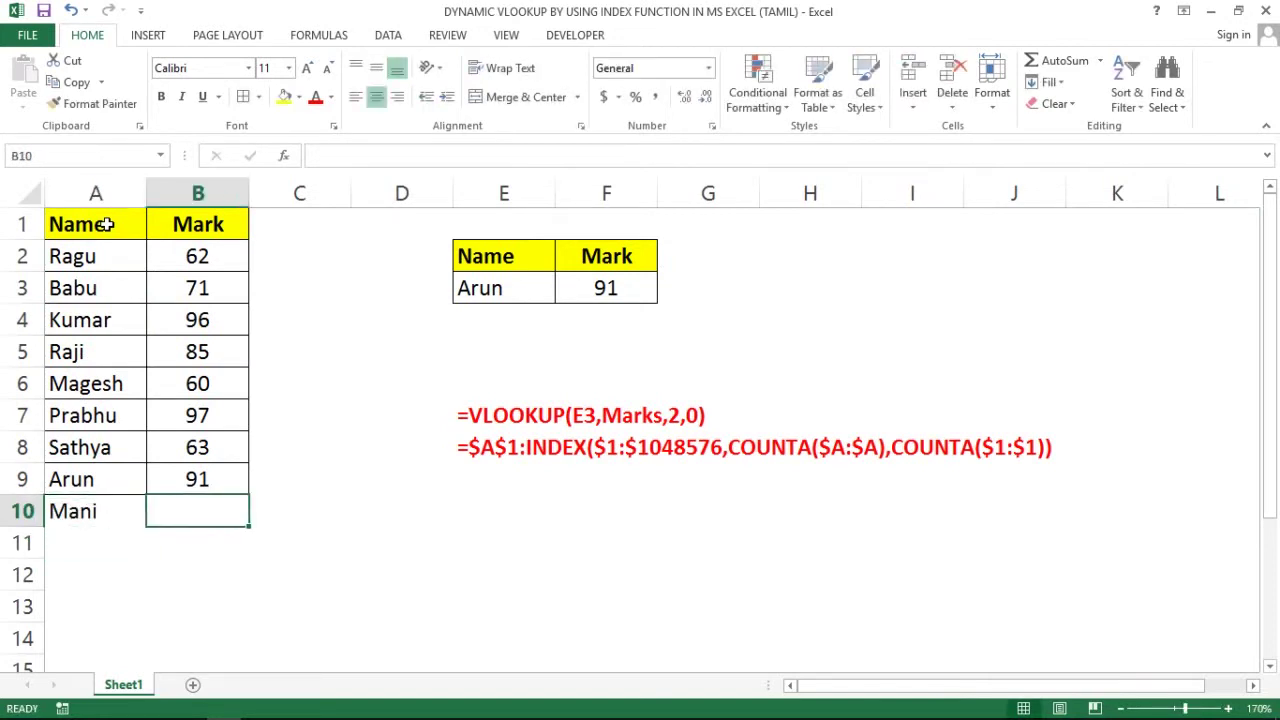
text(100)
key(Return)
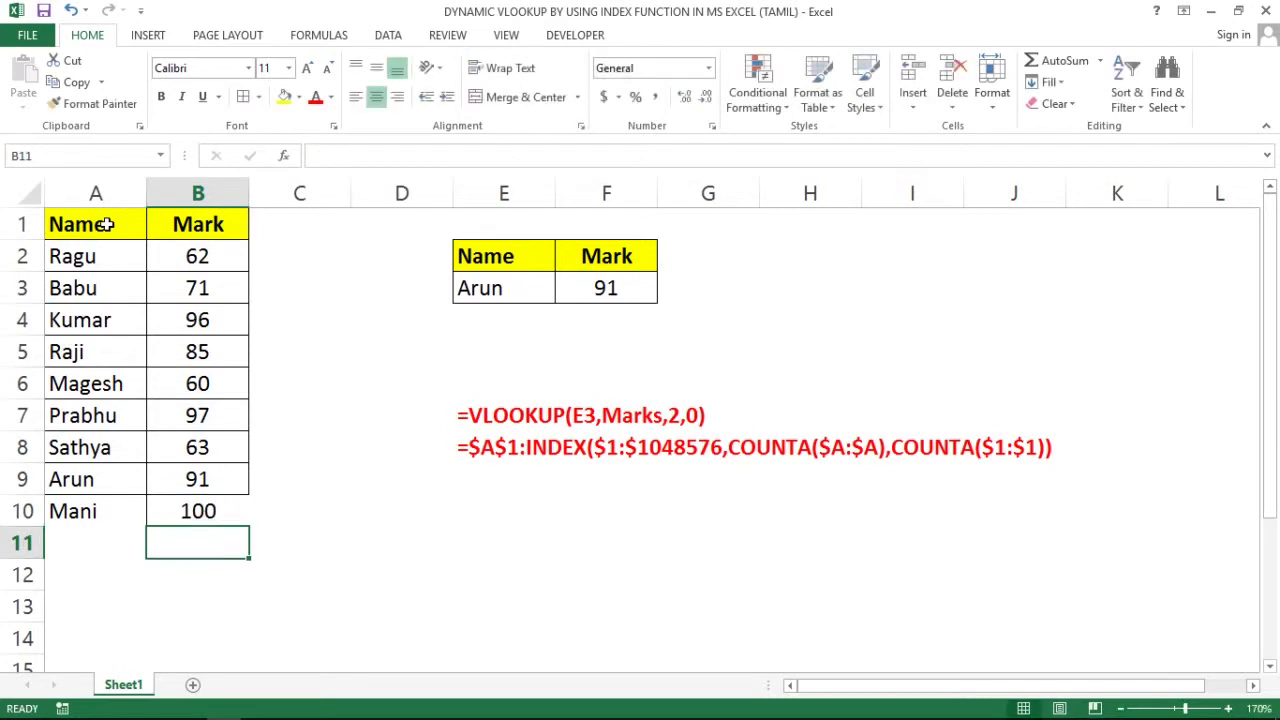
Change the lookup name in E3 to Mani so F3 returns 100.
click(513, 288)
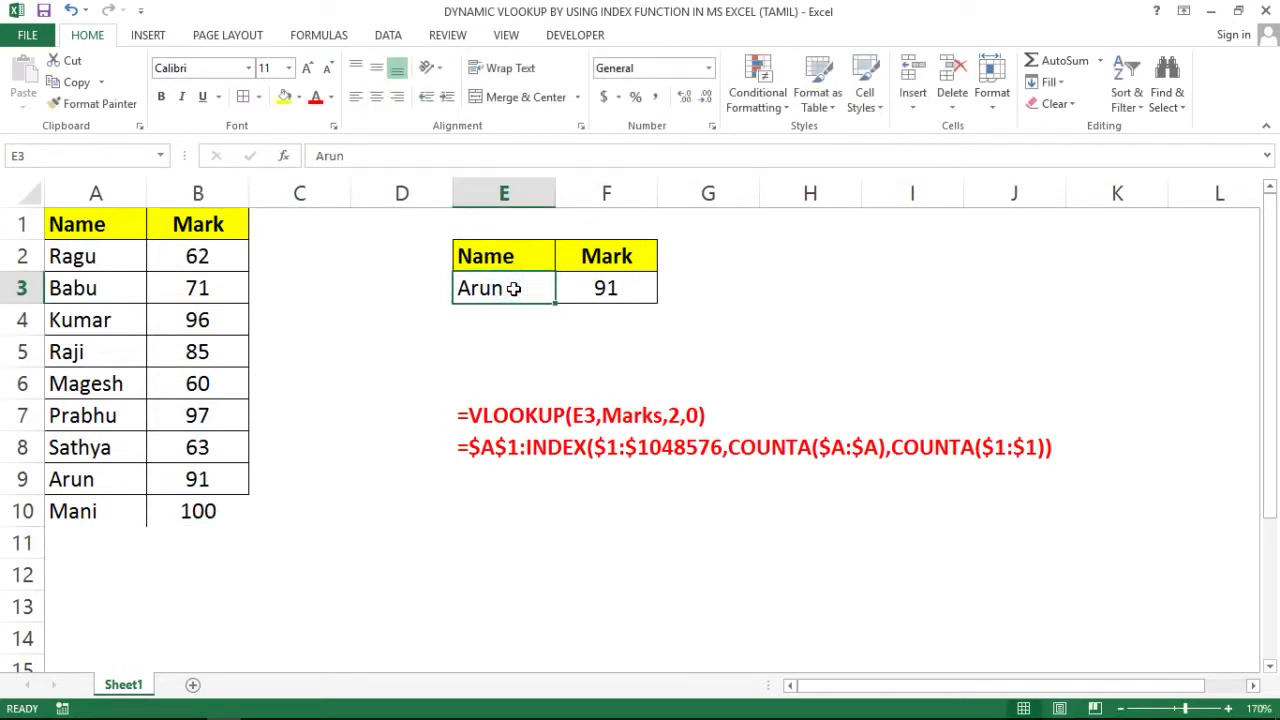
text(Mani)
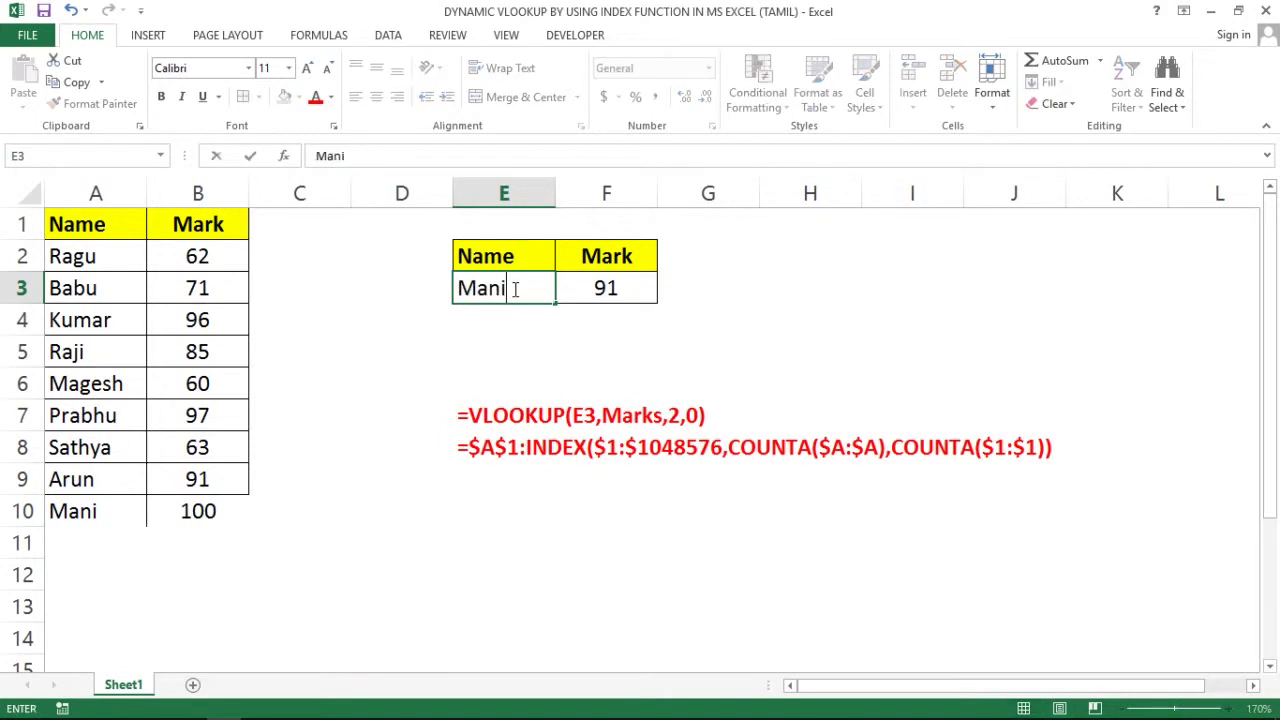
key(Return)
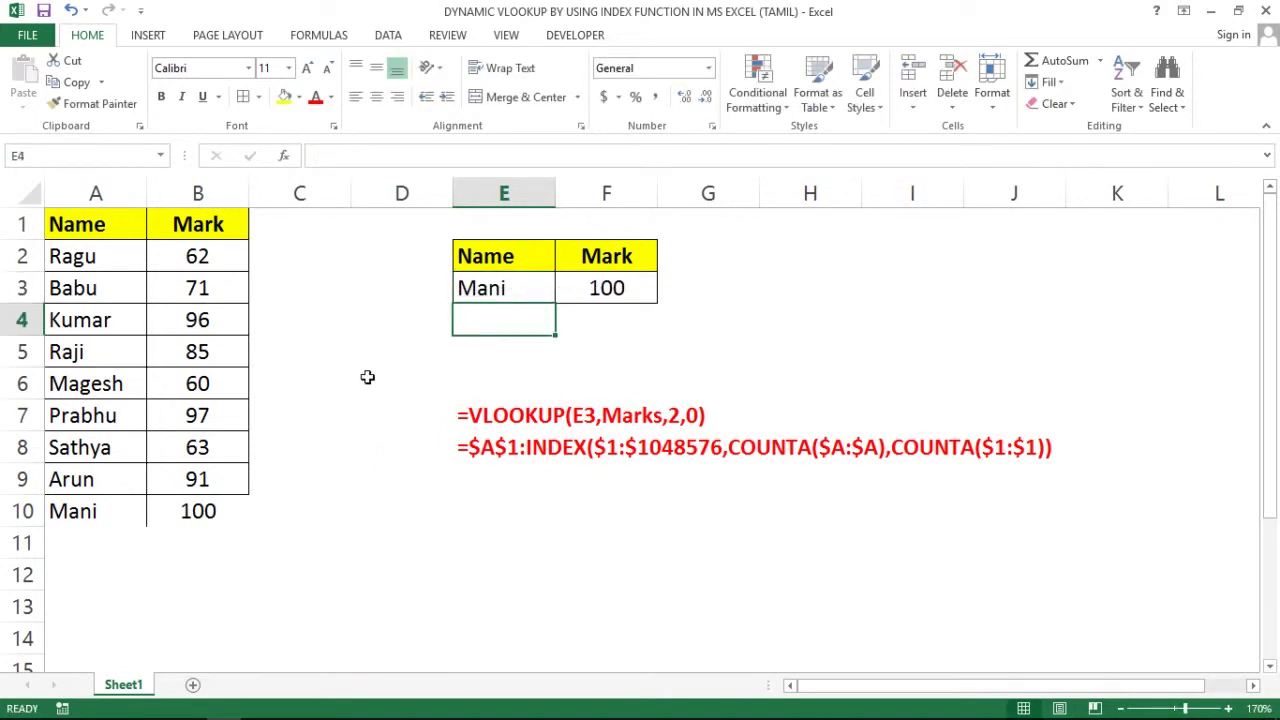
Add Naveen with mark 200 as the new row 11.
click(104, 533)
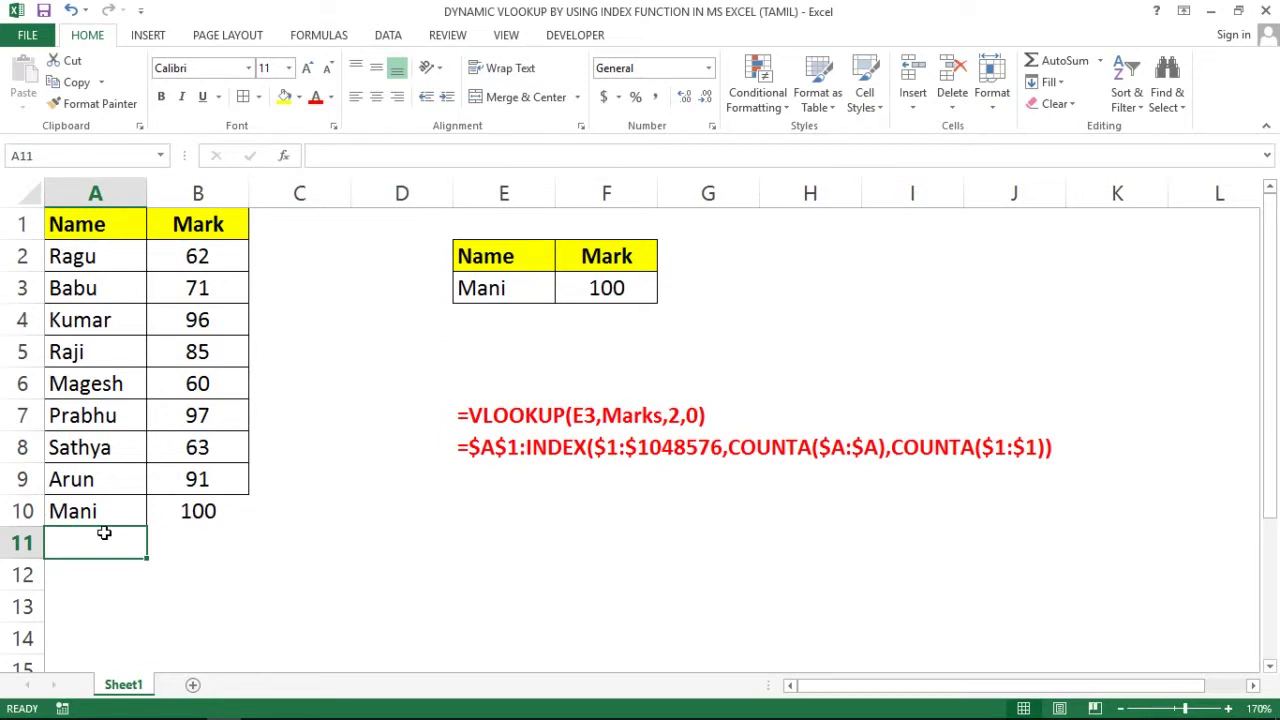
text(Naveen)
key(Return)
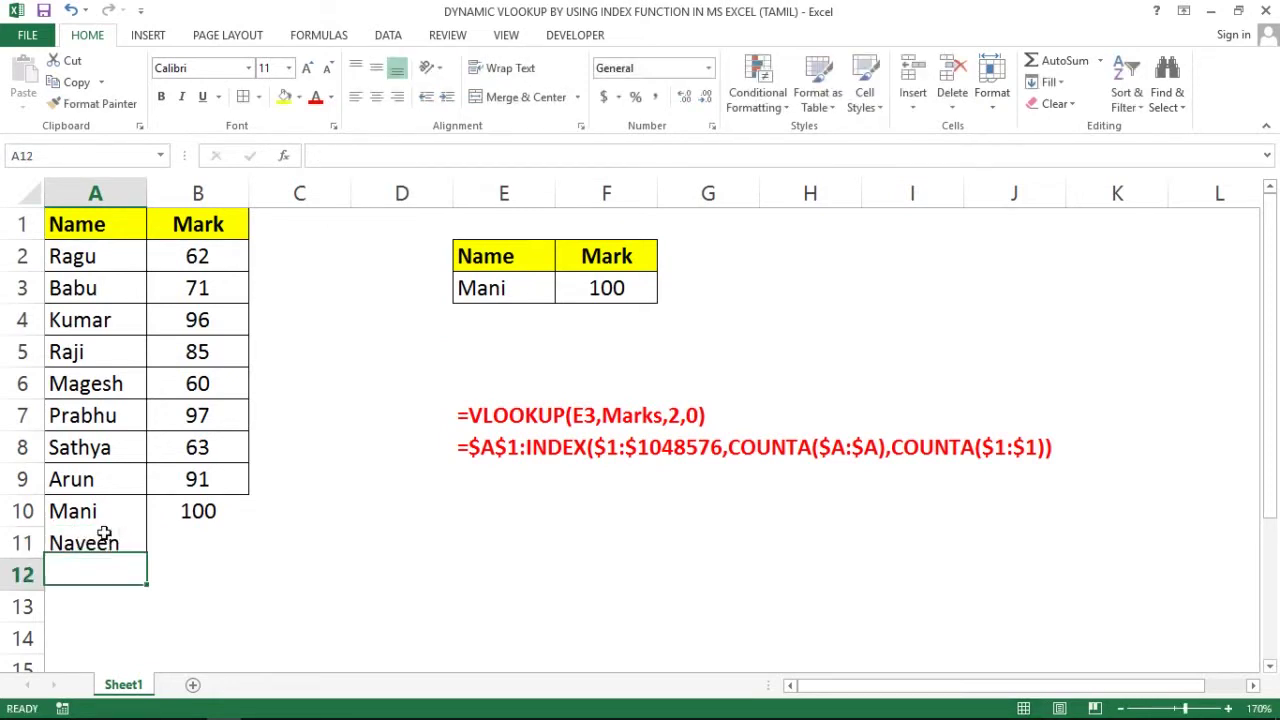
click(181, 541)
text(2)
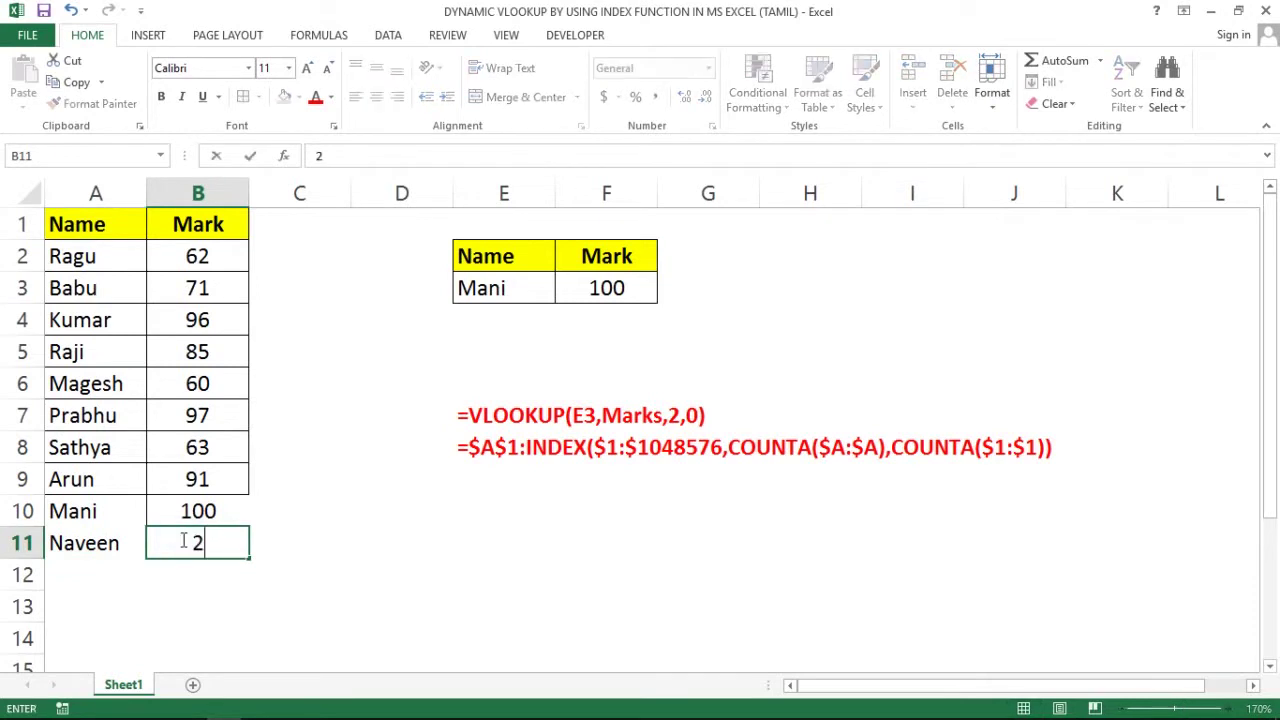
text(00)
key(Return)
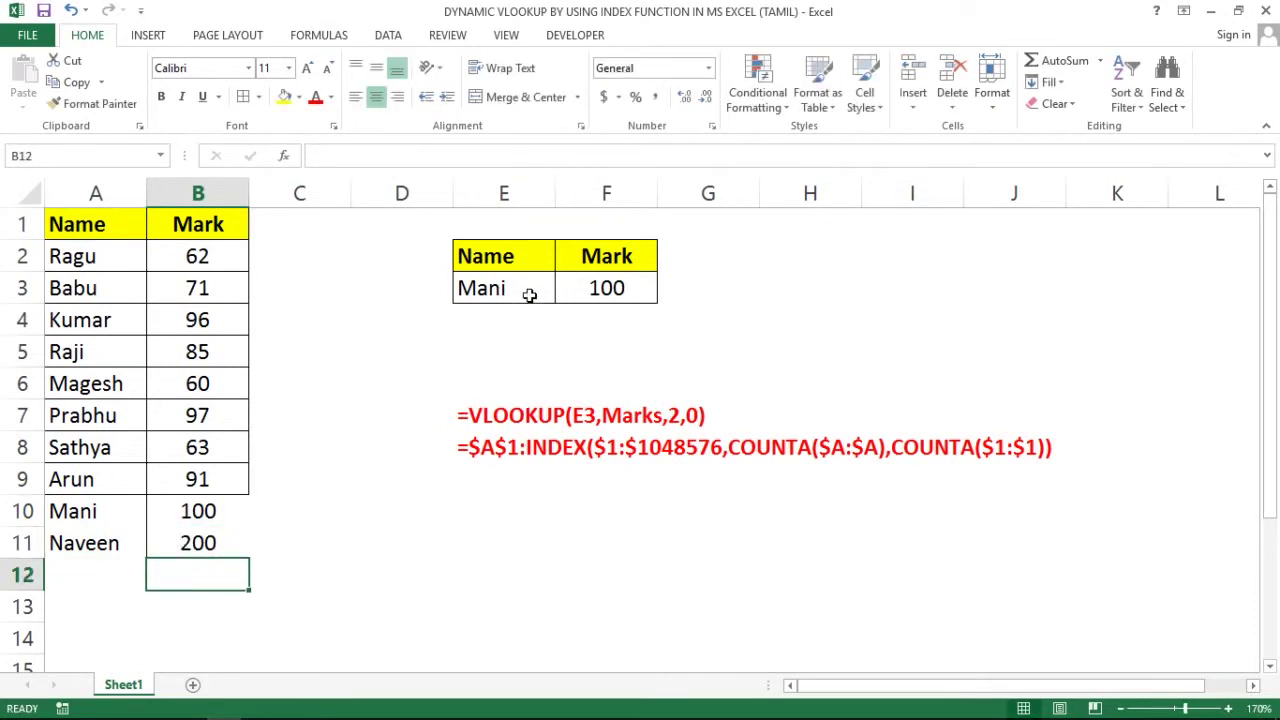
Look up Naveen in E3, check F3's VLOOKUP formula, and select Mani's row A10:B10.
click(528, 289)
text(Nave)
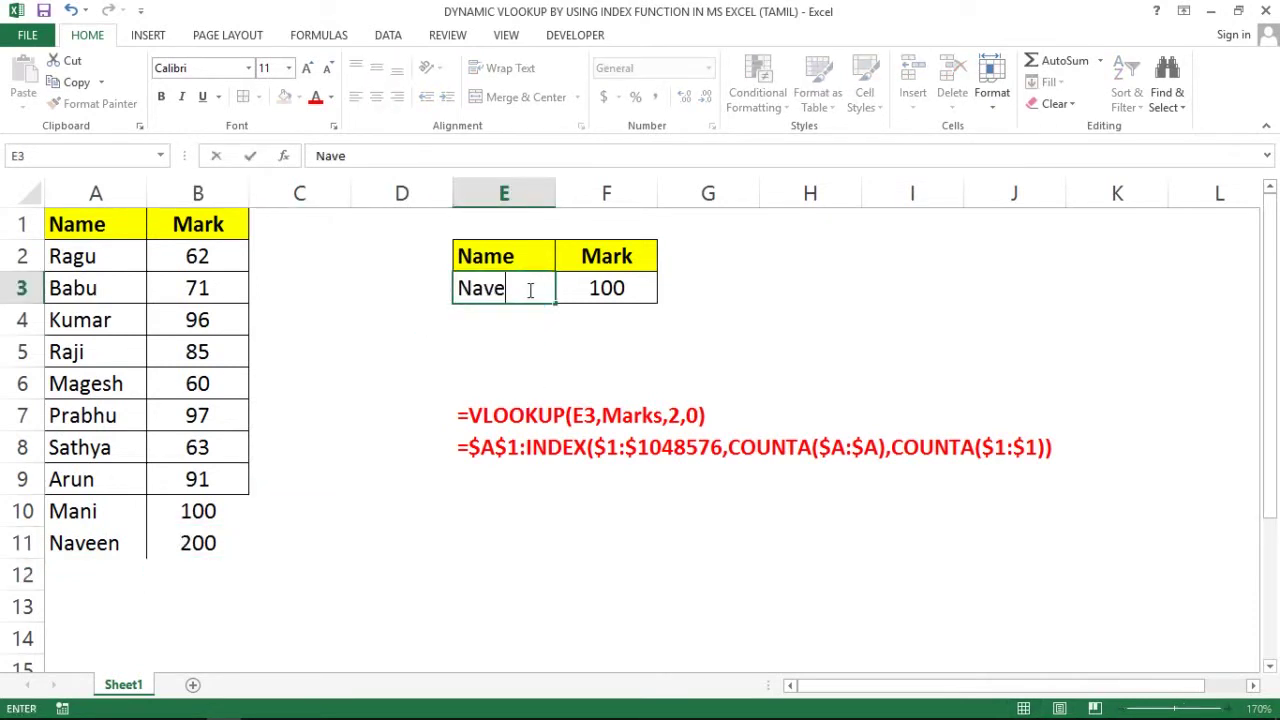
text(en)
key(Return)
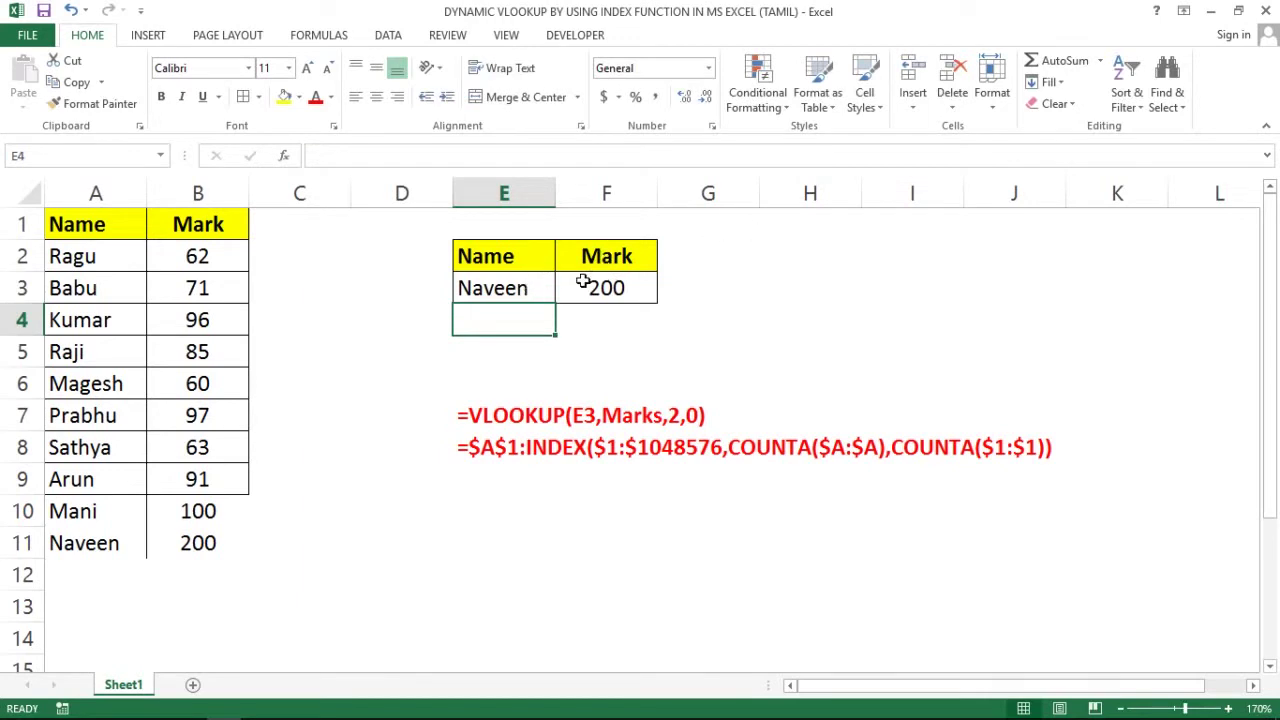
click(583, 283)
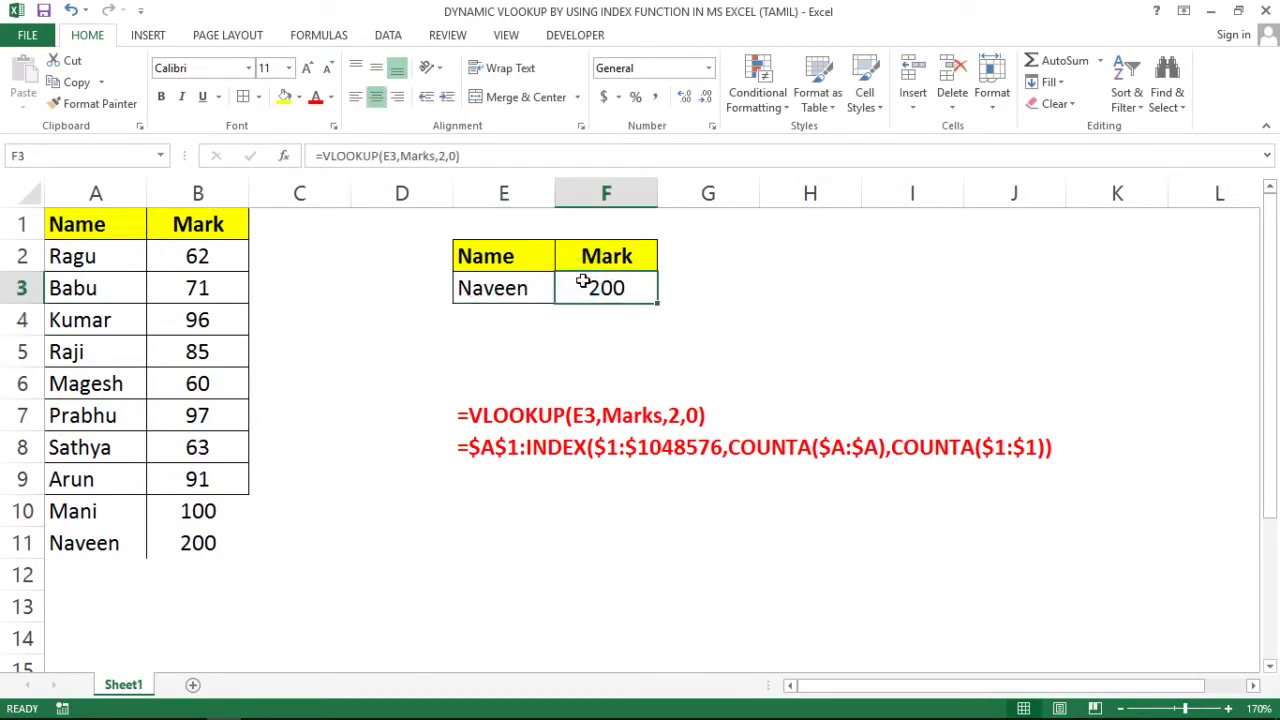
click(84, 510)
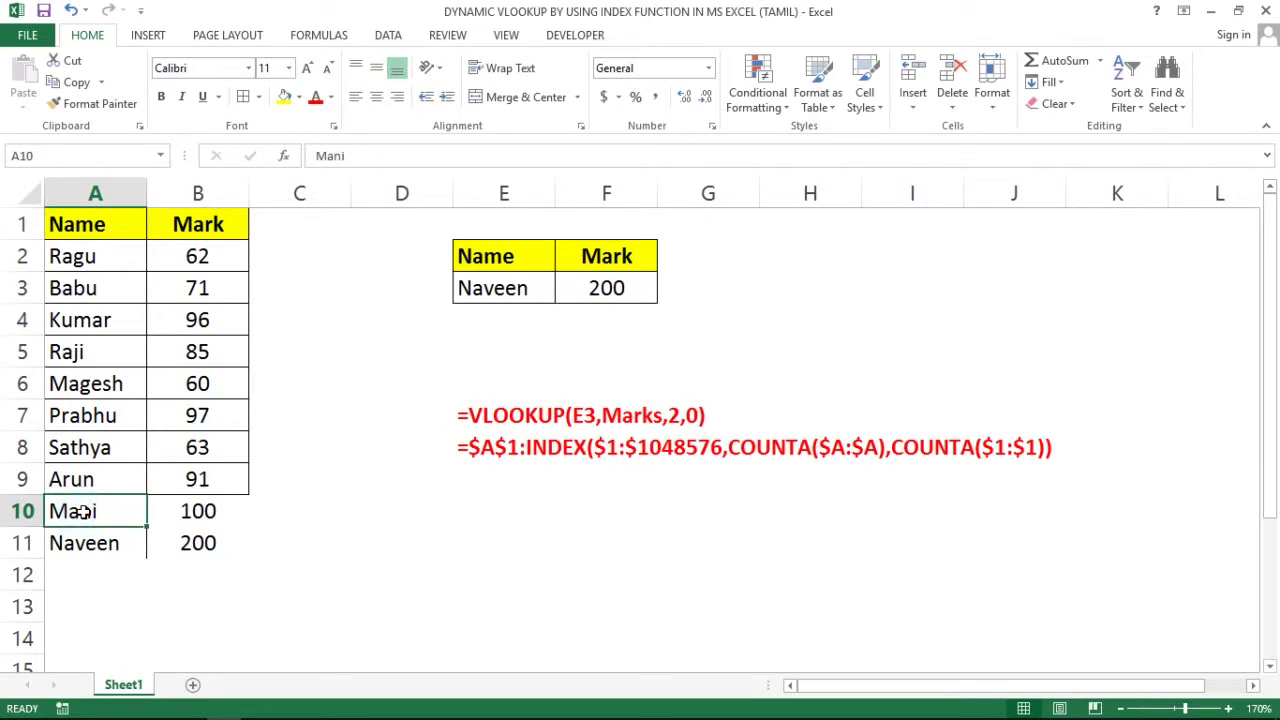
key(shift+Right)
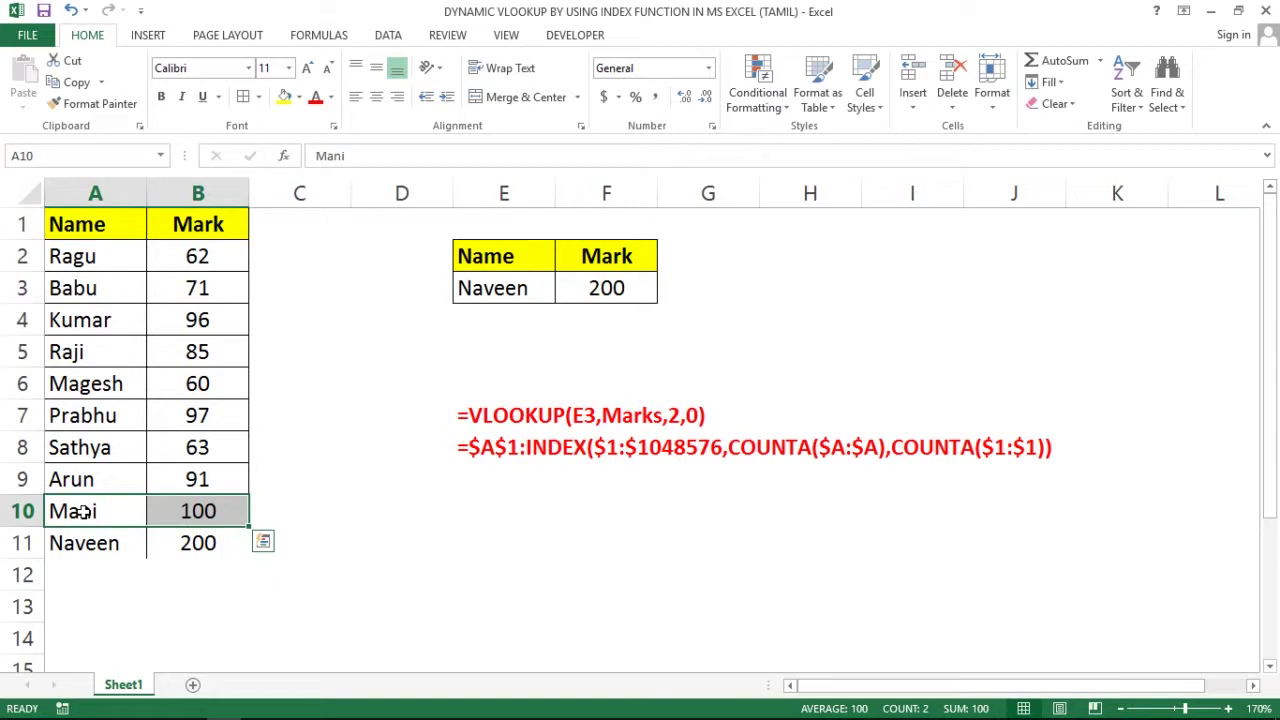
Copy the Mark header from B1 to C1 and rename it Mark2.
click(325, 354)
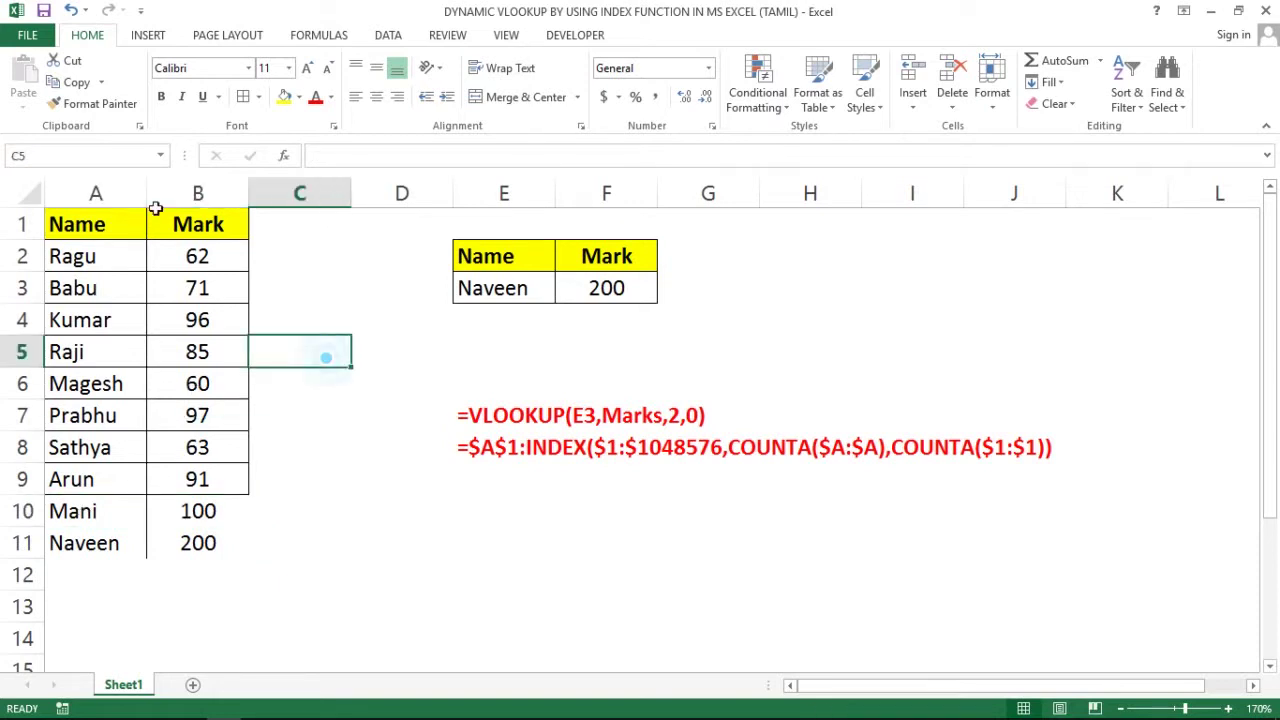
click(303, 196)
click(300, 214)
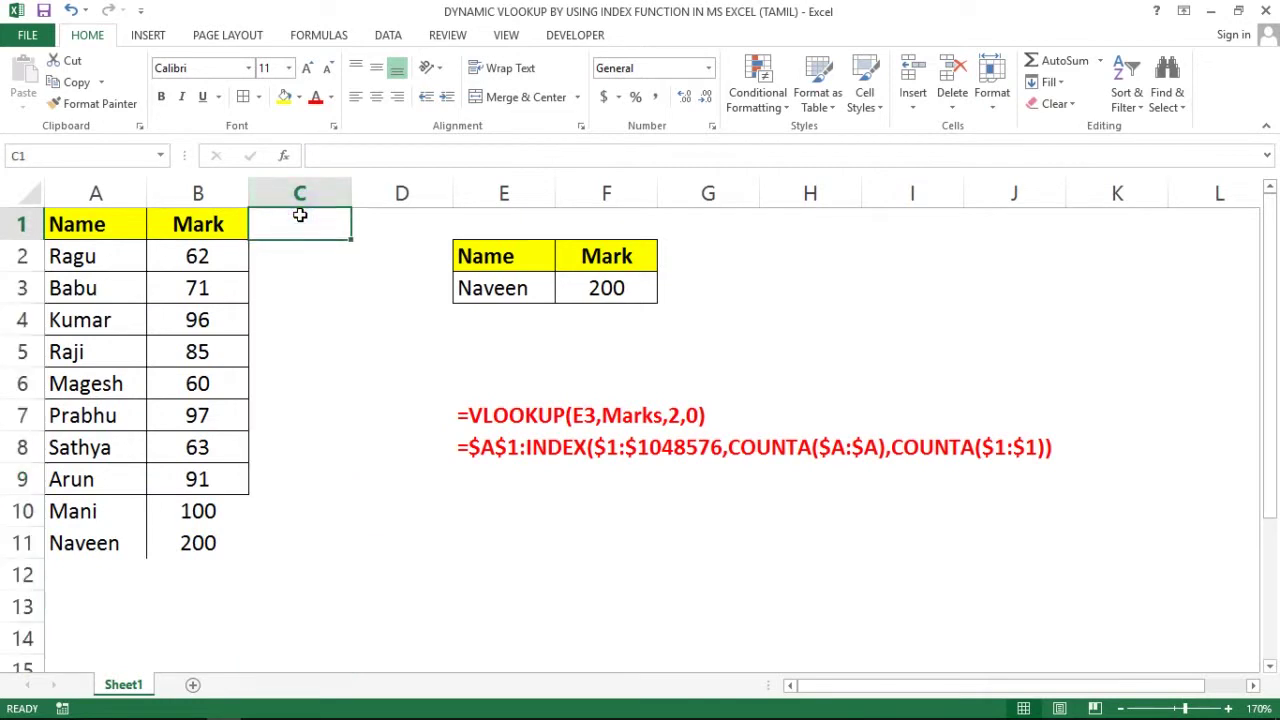
click(205, 213)
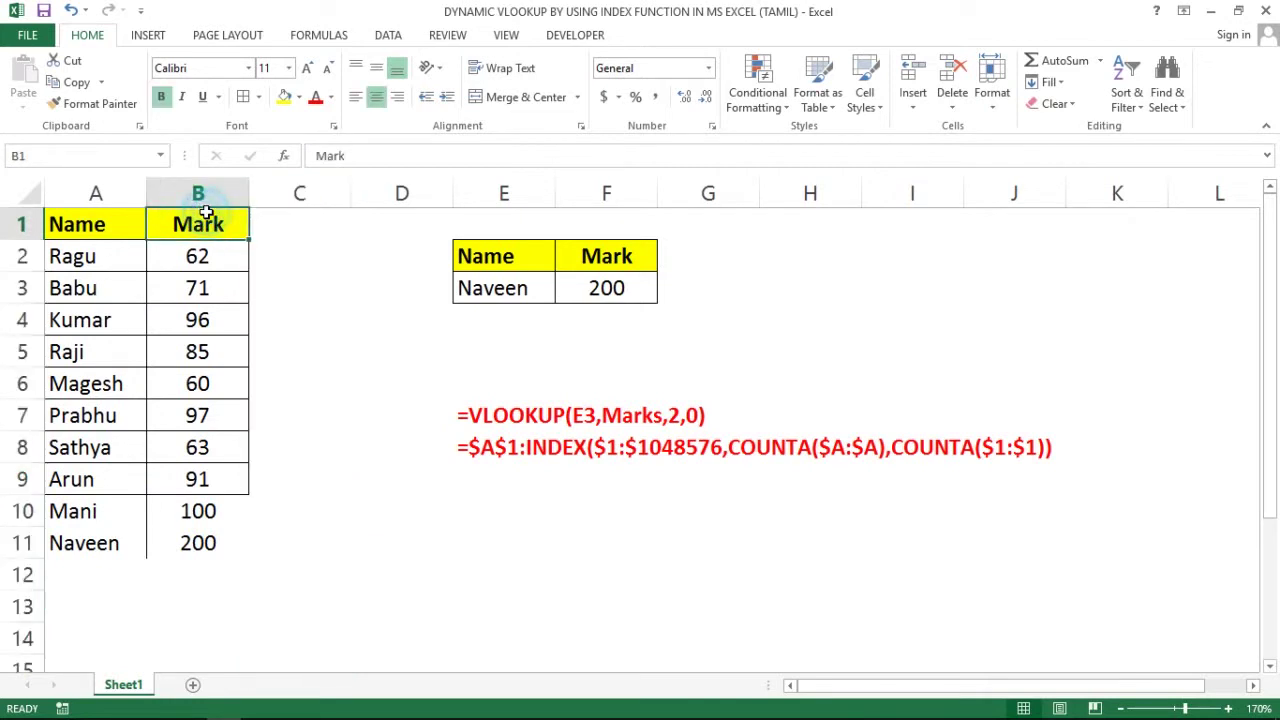
key(ctrl+c)
key(Right)
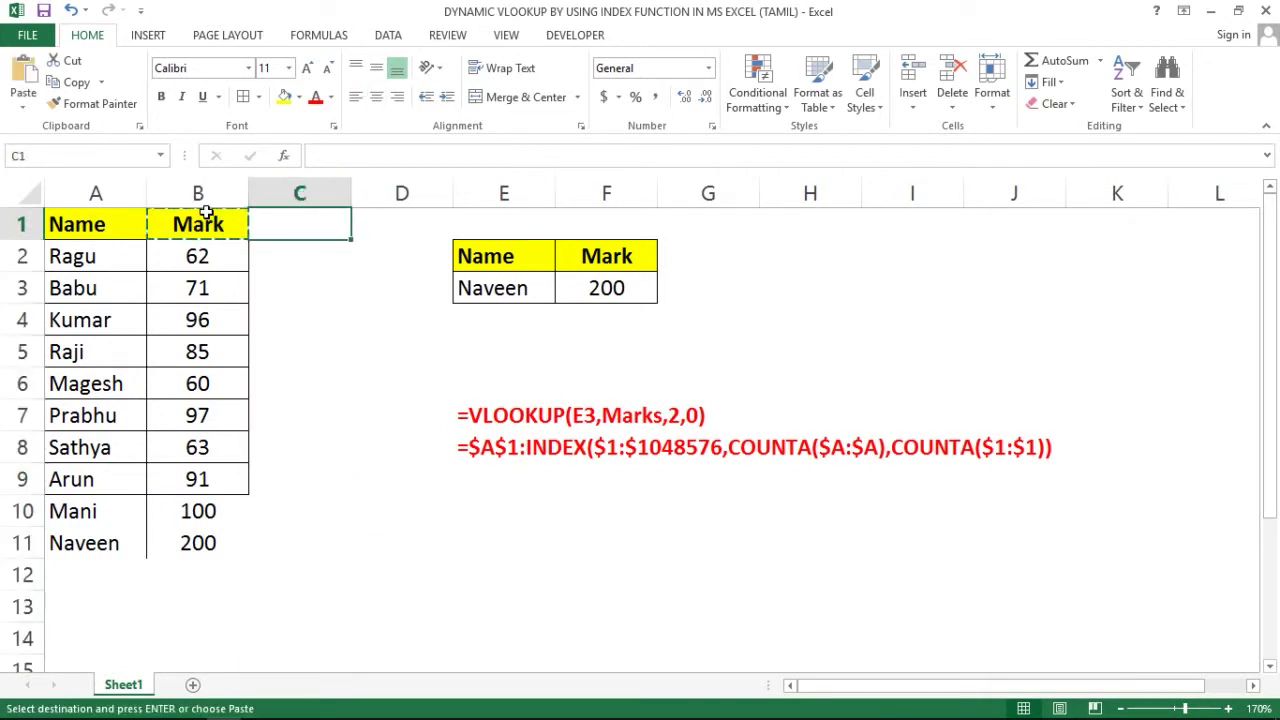
key(ctrl+v)
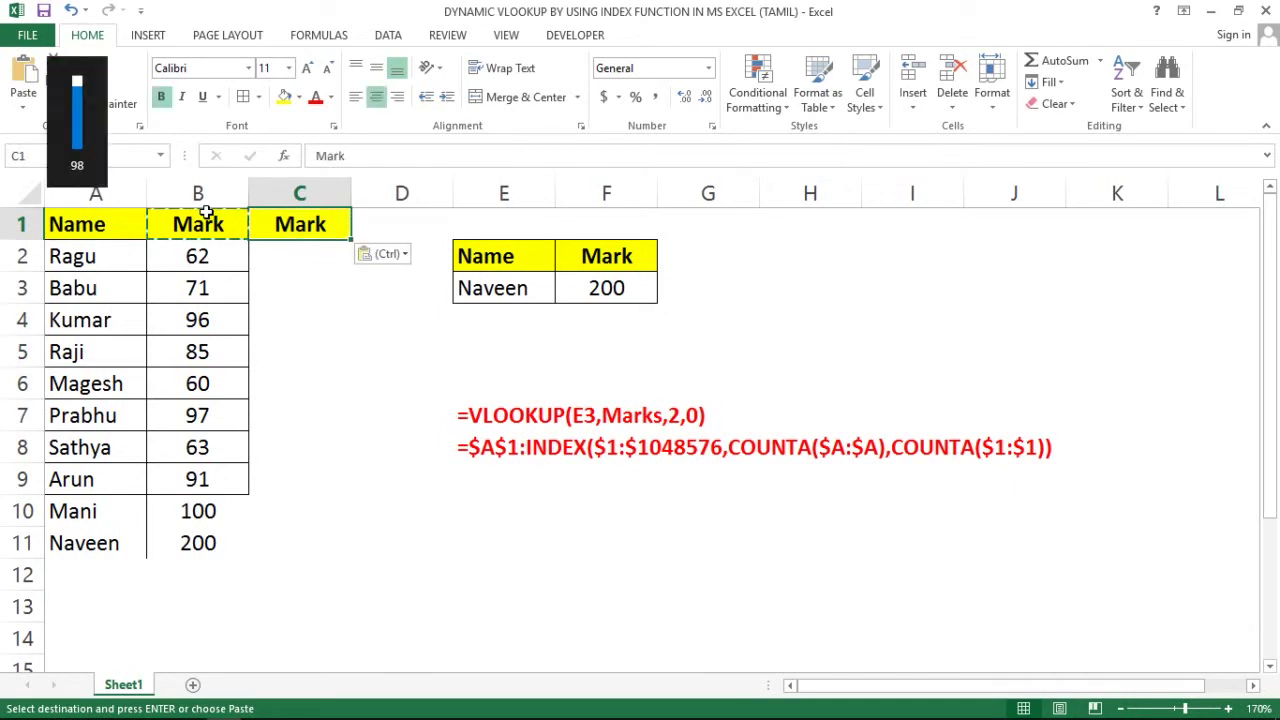
key(F2)
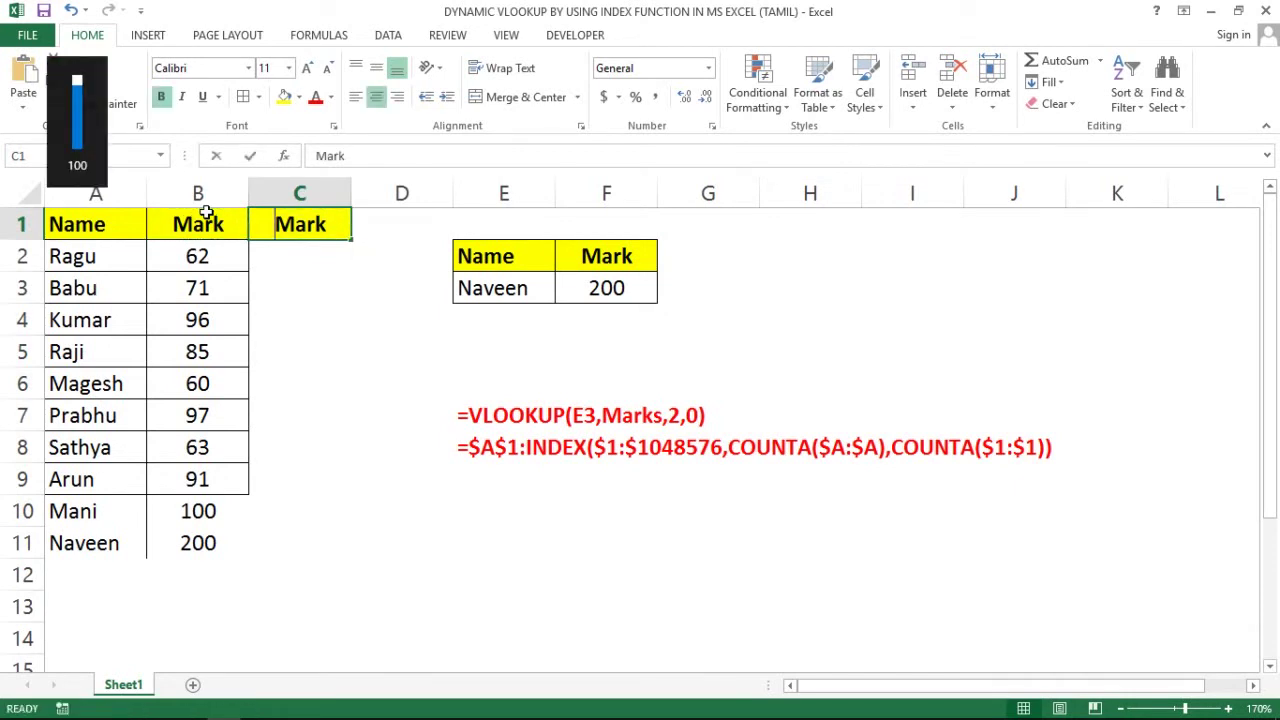
text(2)
key(Return)
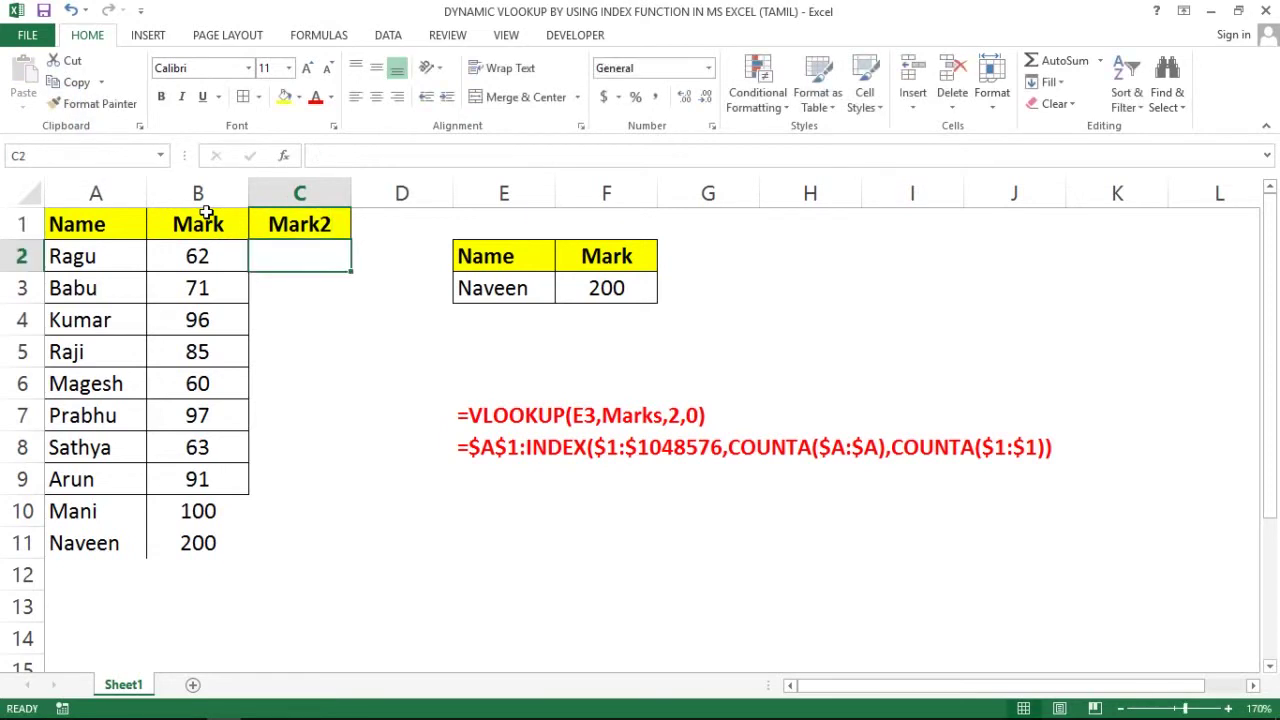
Fill C2:C11 with =RANDBETWEEN(30,100) using Ctrl+Enter.
key(Right)
key(Left)
key(shift+Down)
key(shift+Down)
key(shift+Down)
key(shift+Down)
key(shift+Down)
key(shift+Down)
key(shift+Down)
key(shift+Down)
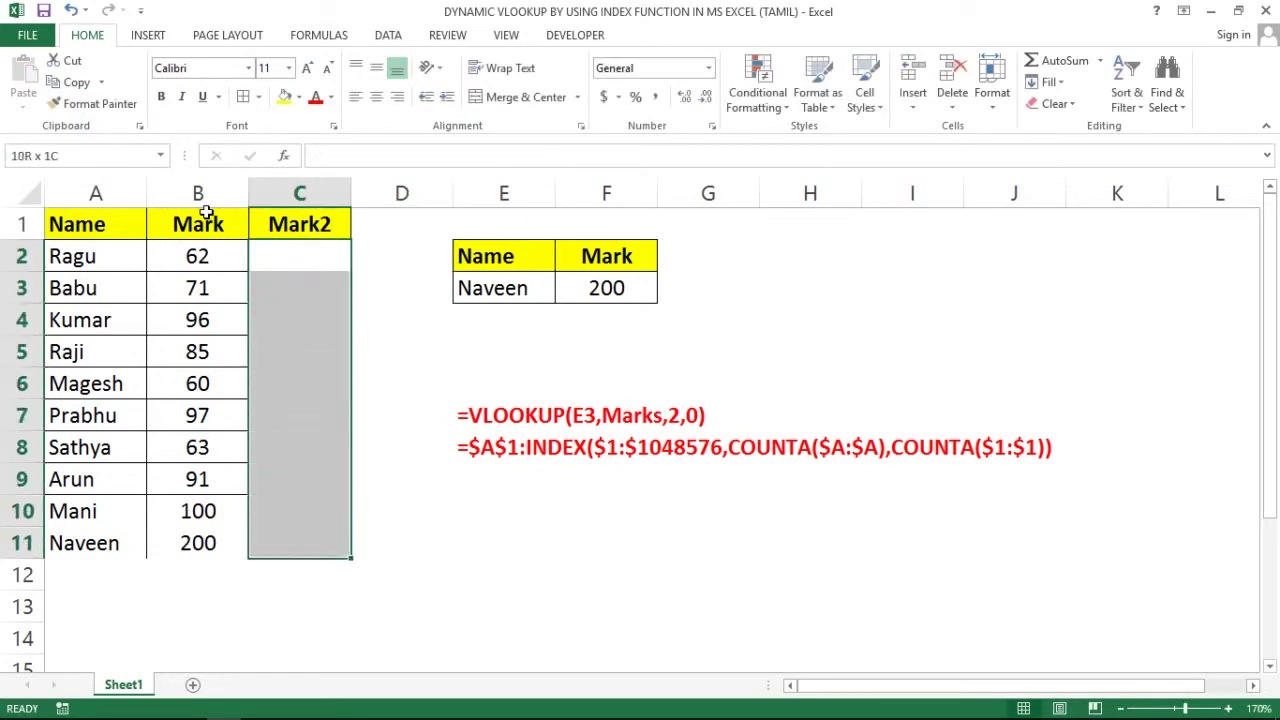
text(=)
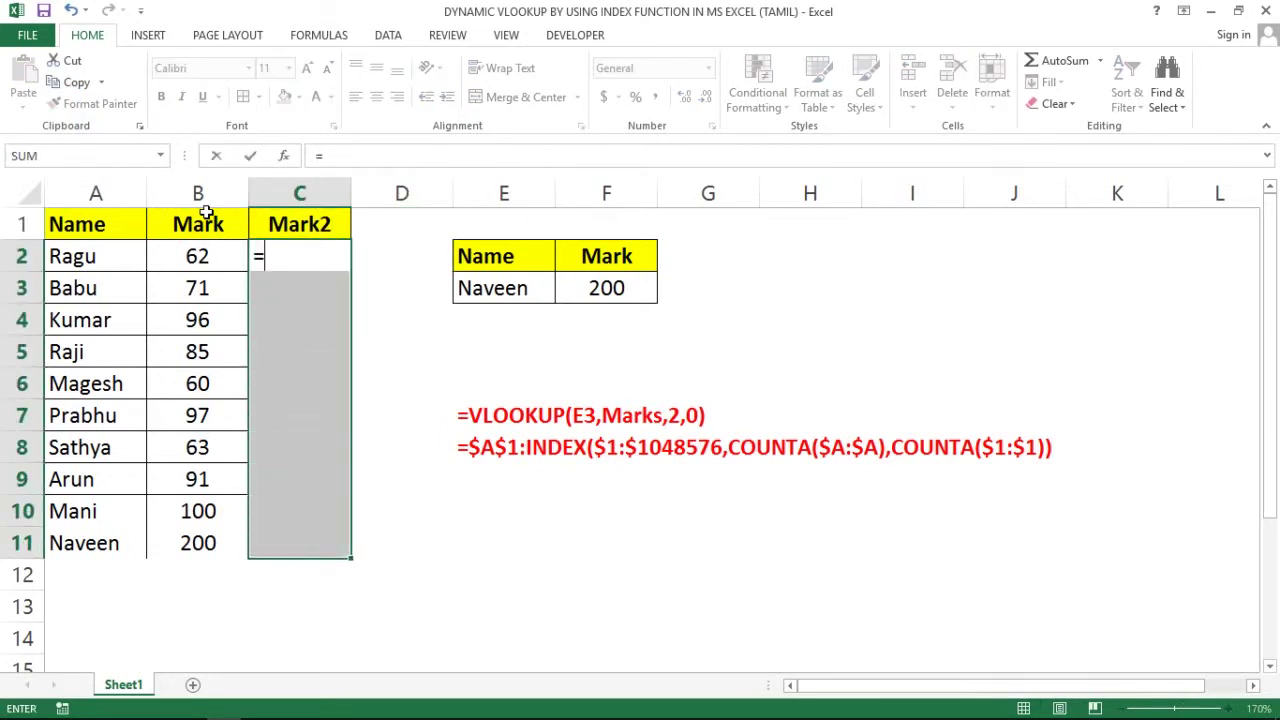
text(ranb)
key(BackSpace)
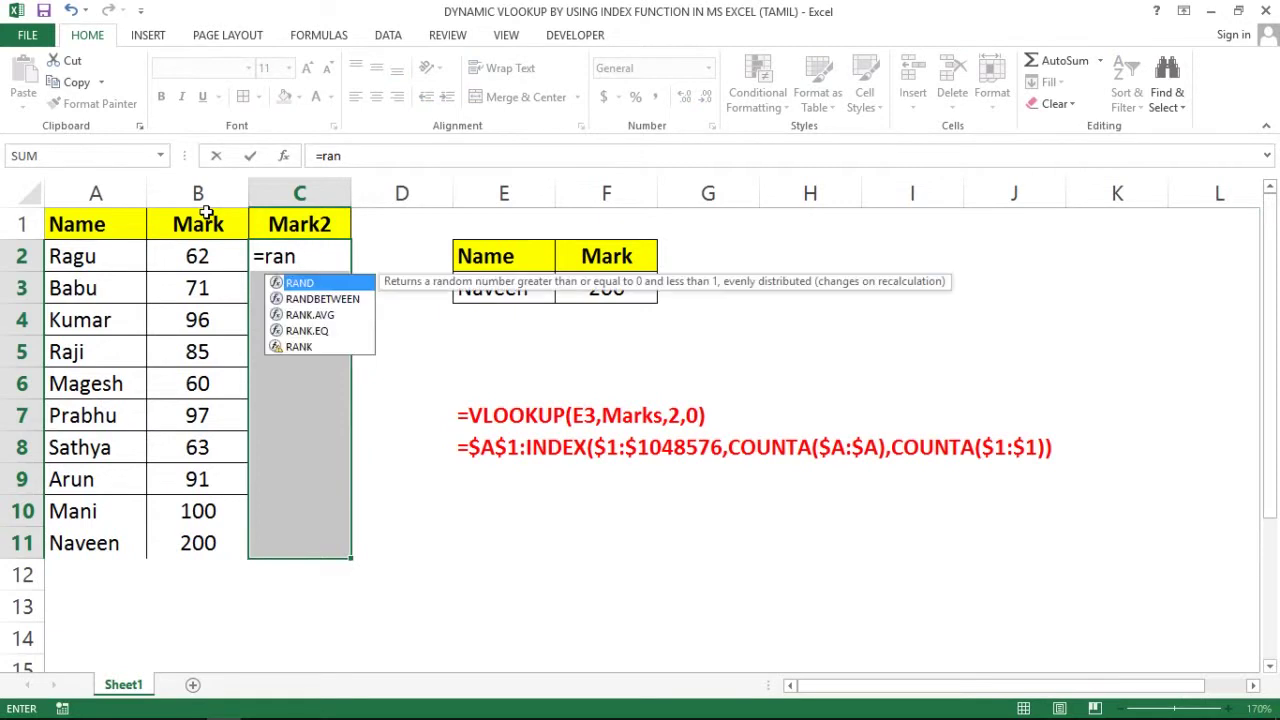
key(Down)
key(Tab)
text(3)
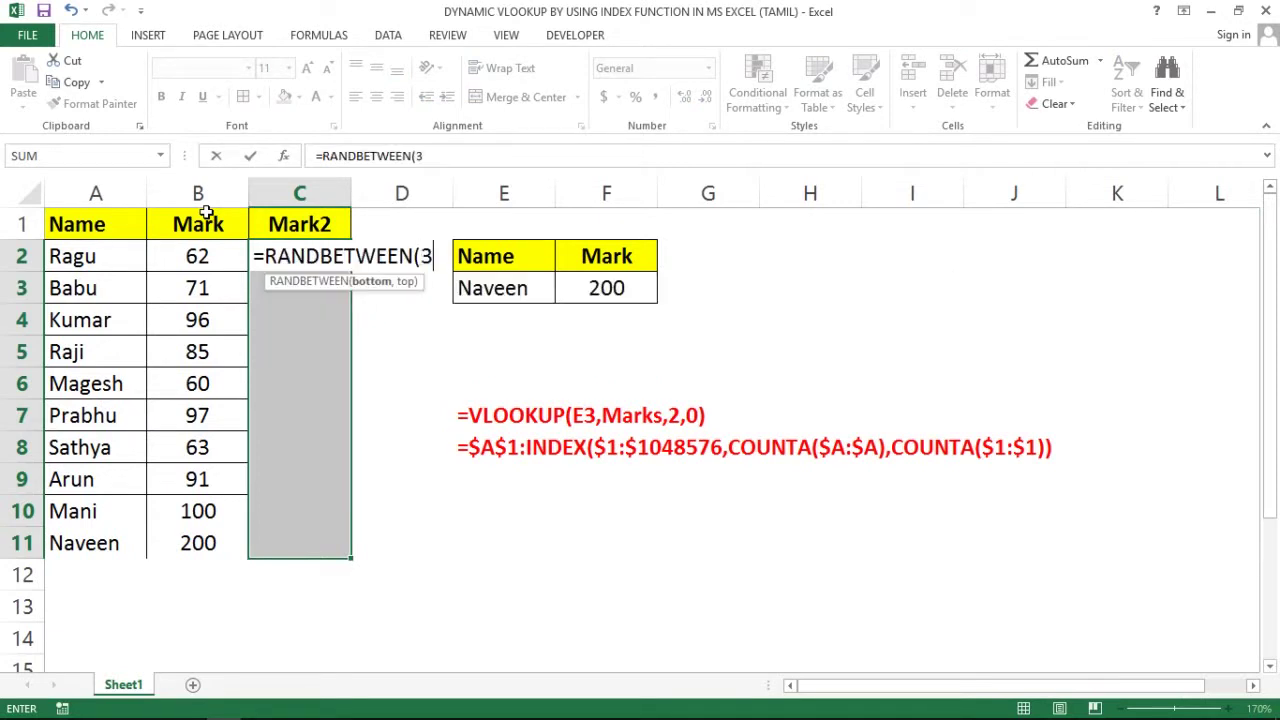
text(0,100)
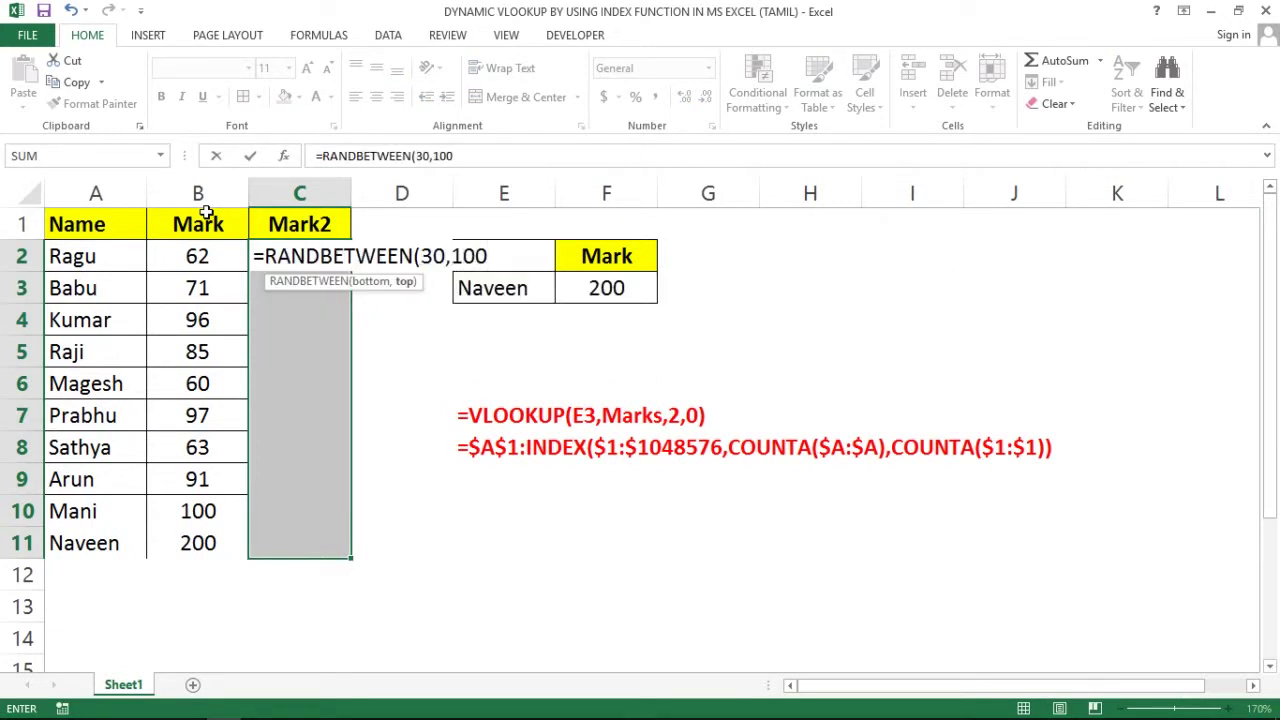
key(ctrl+Return)
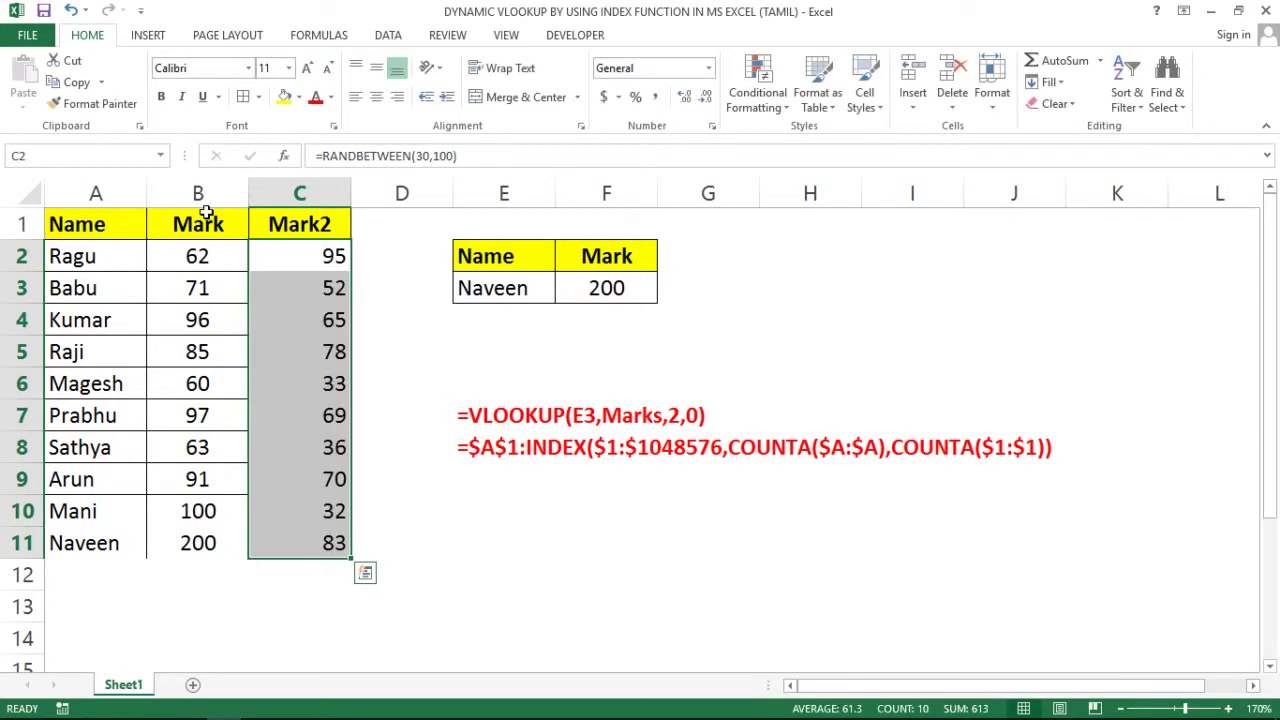
Copy the random marks and Paste Special them as values to fix them.
key(ctrl+c)
key(alt+e)
key(s)
key(v)
key(Return)
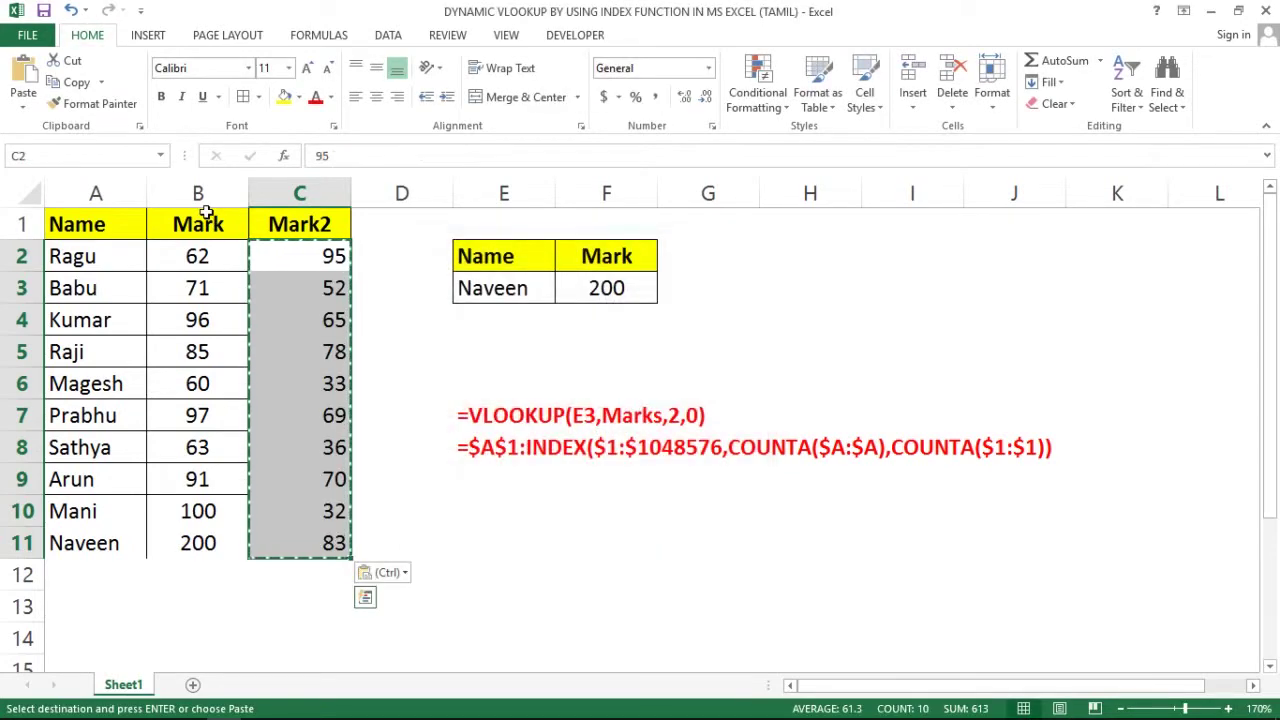
click(352, 251)
key(Home)
key(Right)
key(Right)
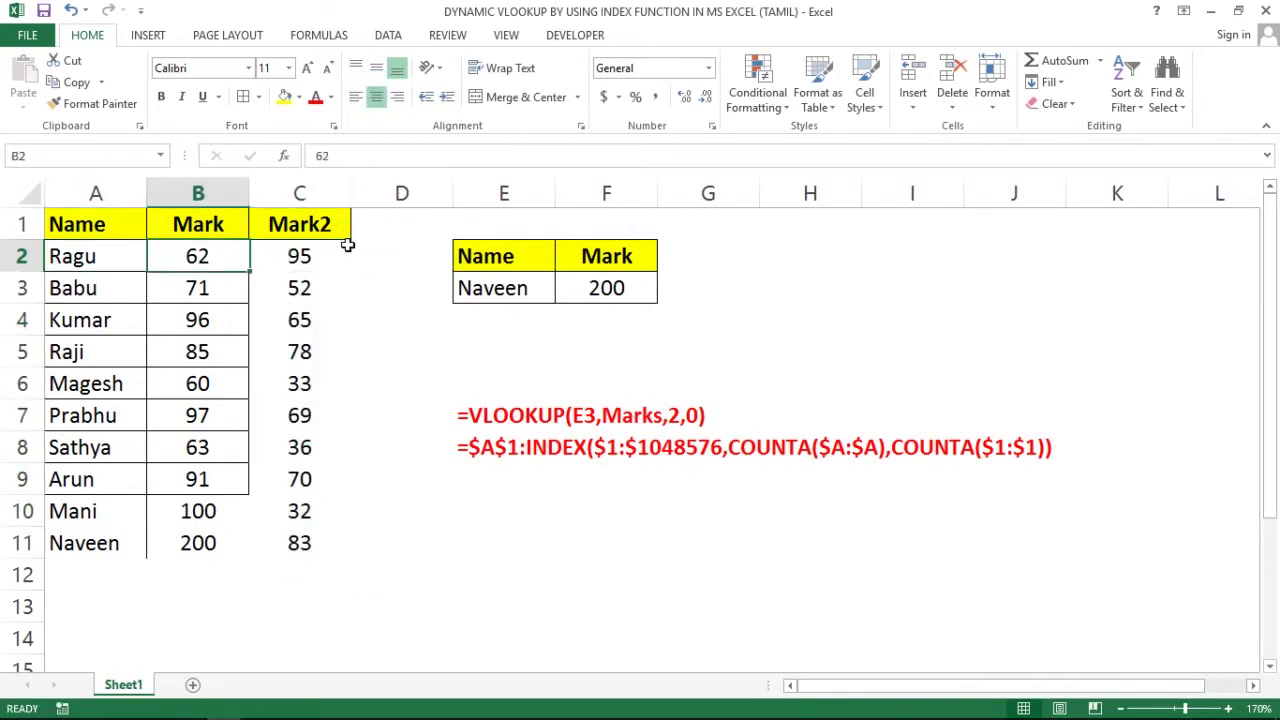
key(Right)
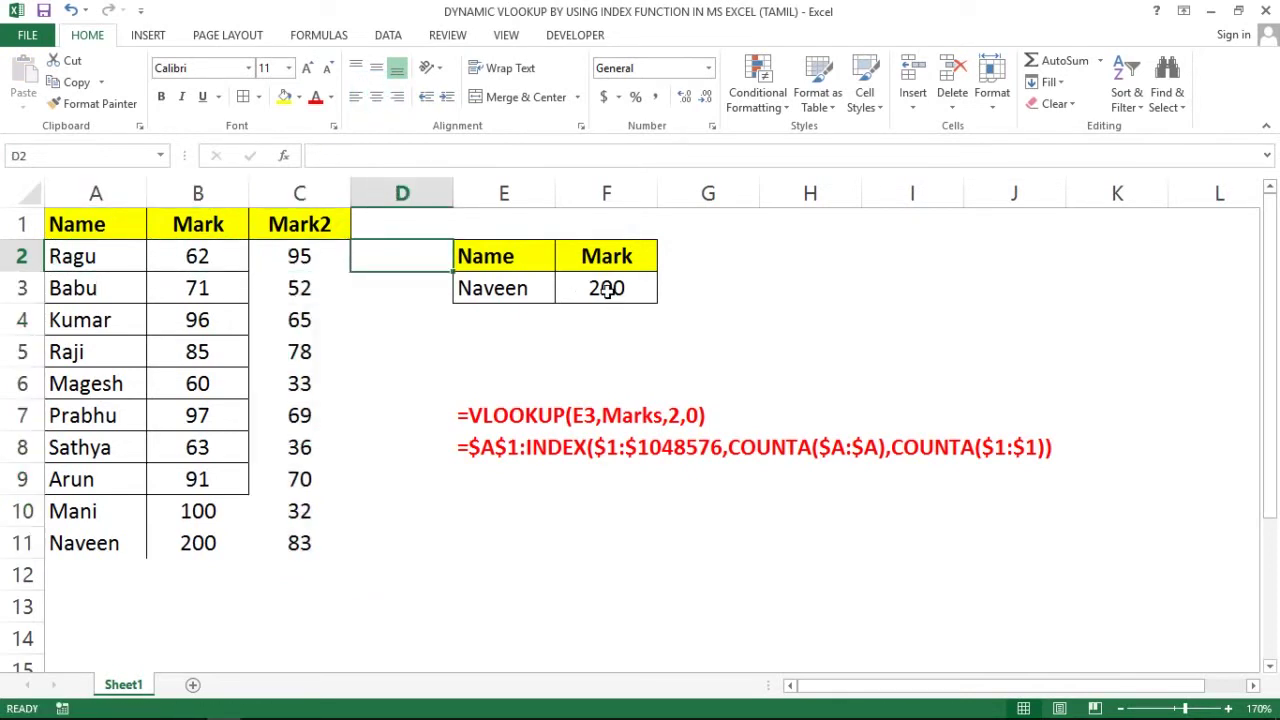
Change F3's VLOOKUP column index from 2 to 3.
double_click(607, 290)
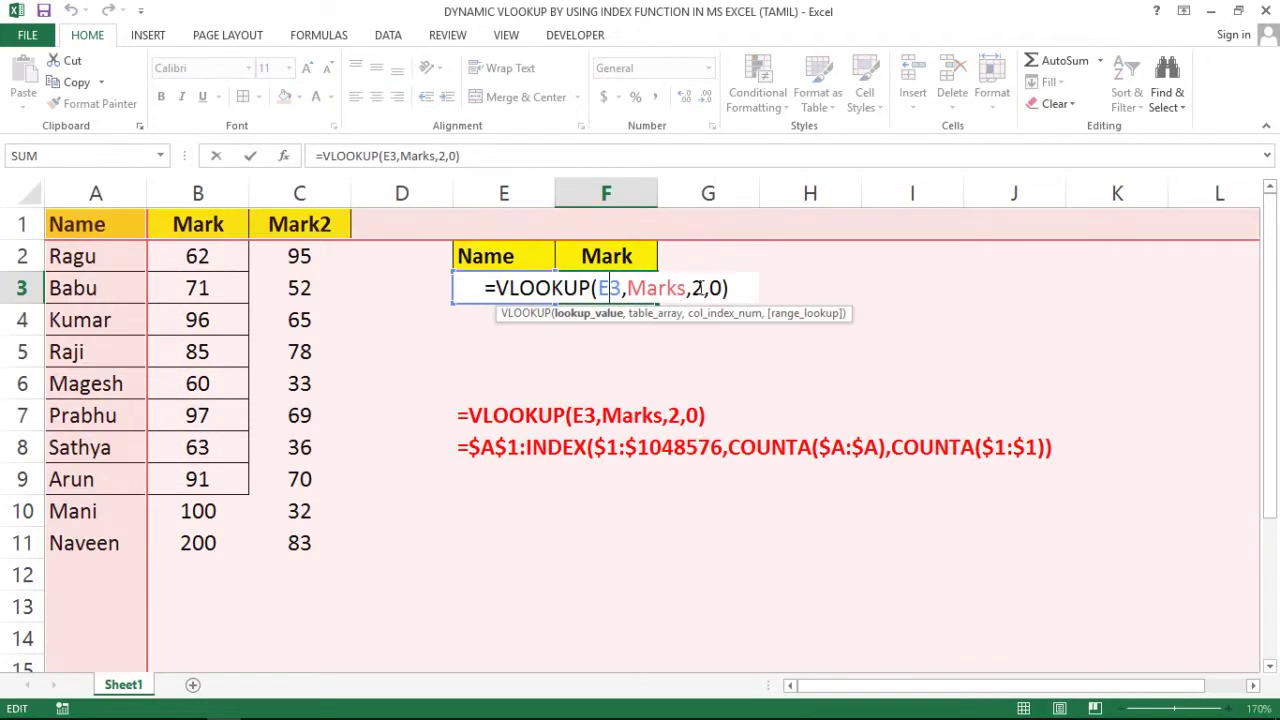
click(703, 288)
key(BackSpace)
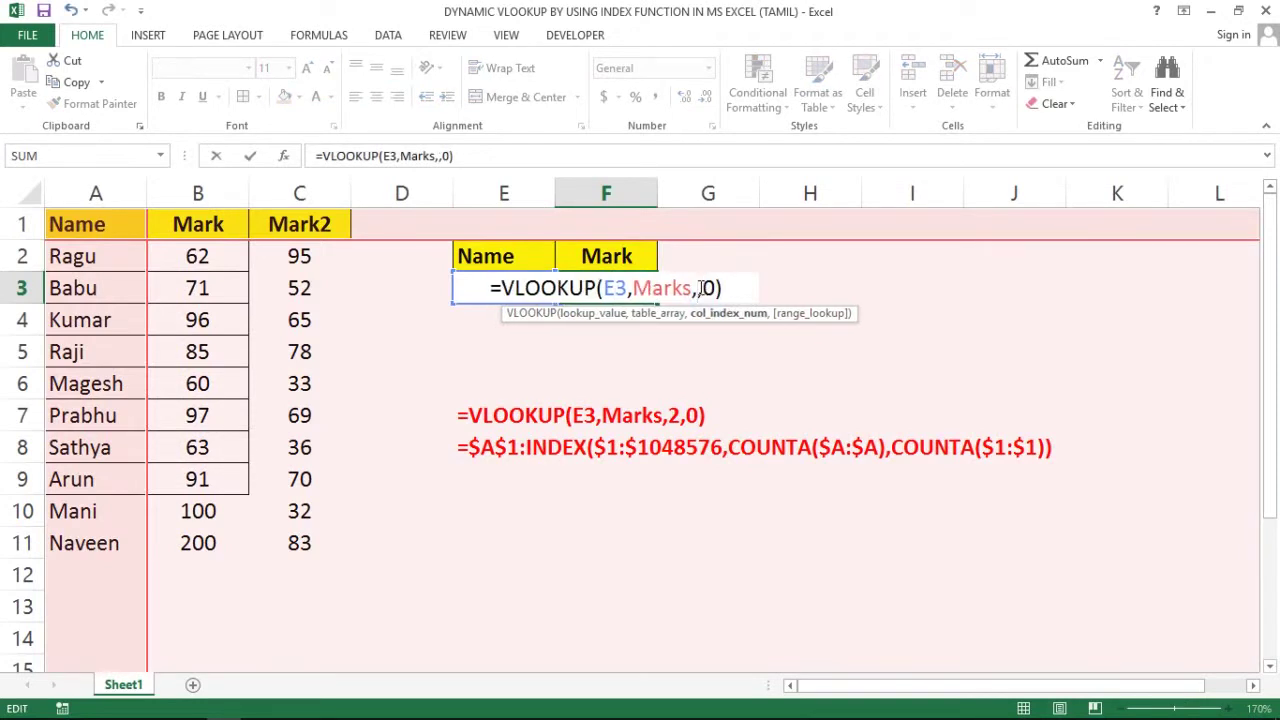
text(3)
key(Return)
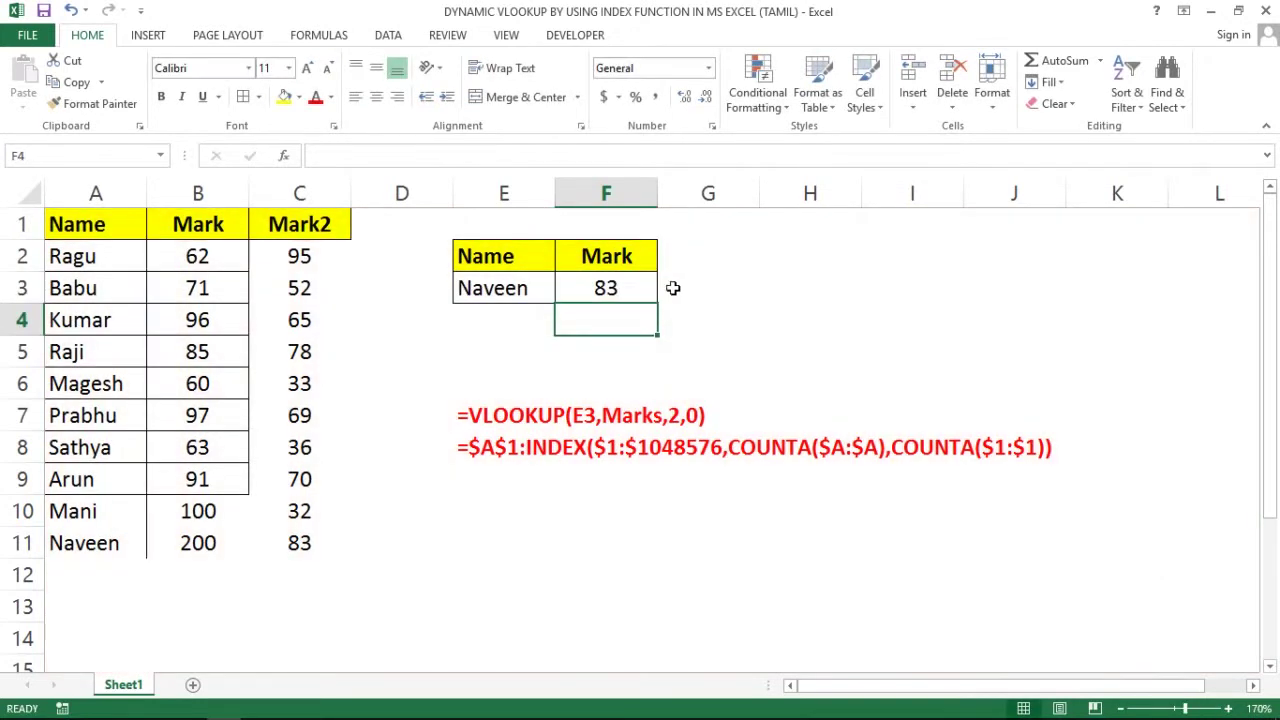
Verify F3's result 83 matches Naveen's Mark2 in C11, then select column C.
click(634, 288)
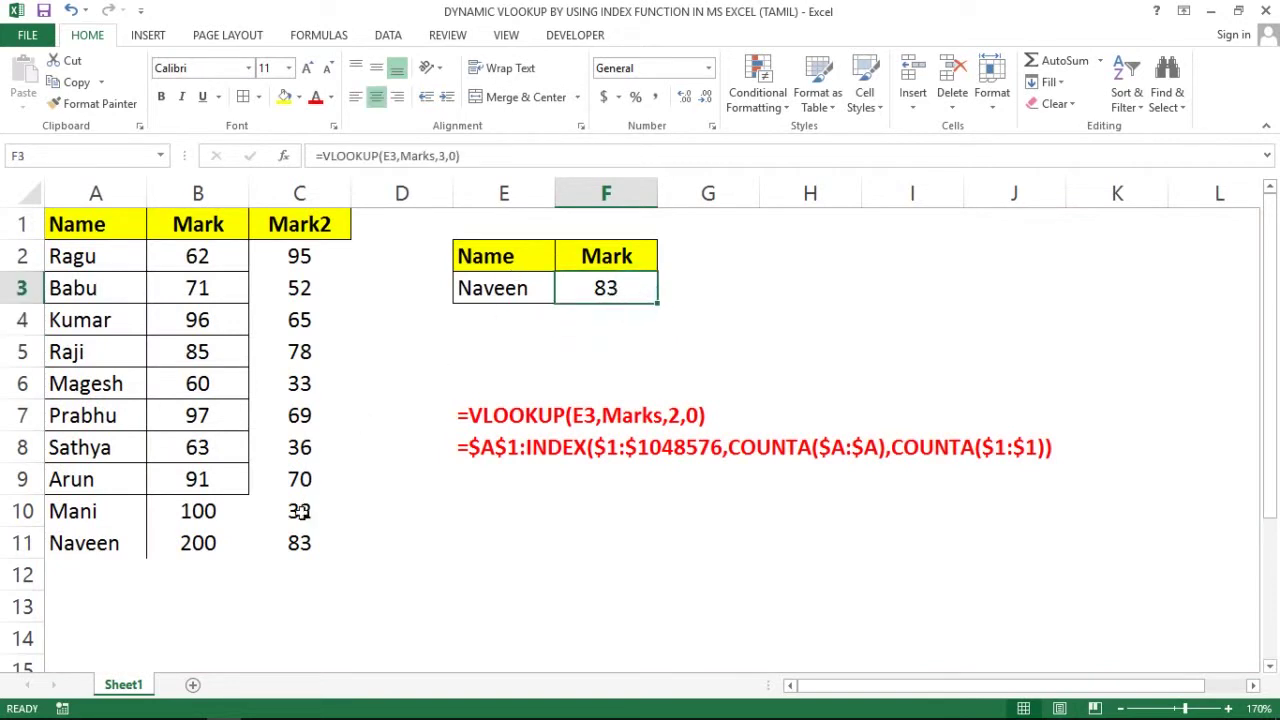
click(289, 540)
click(225, 545)
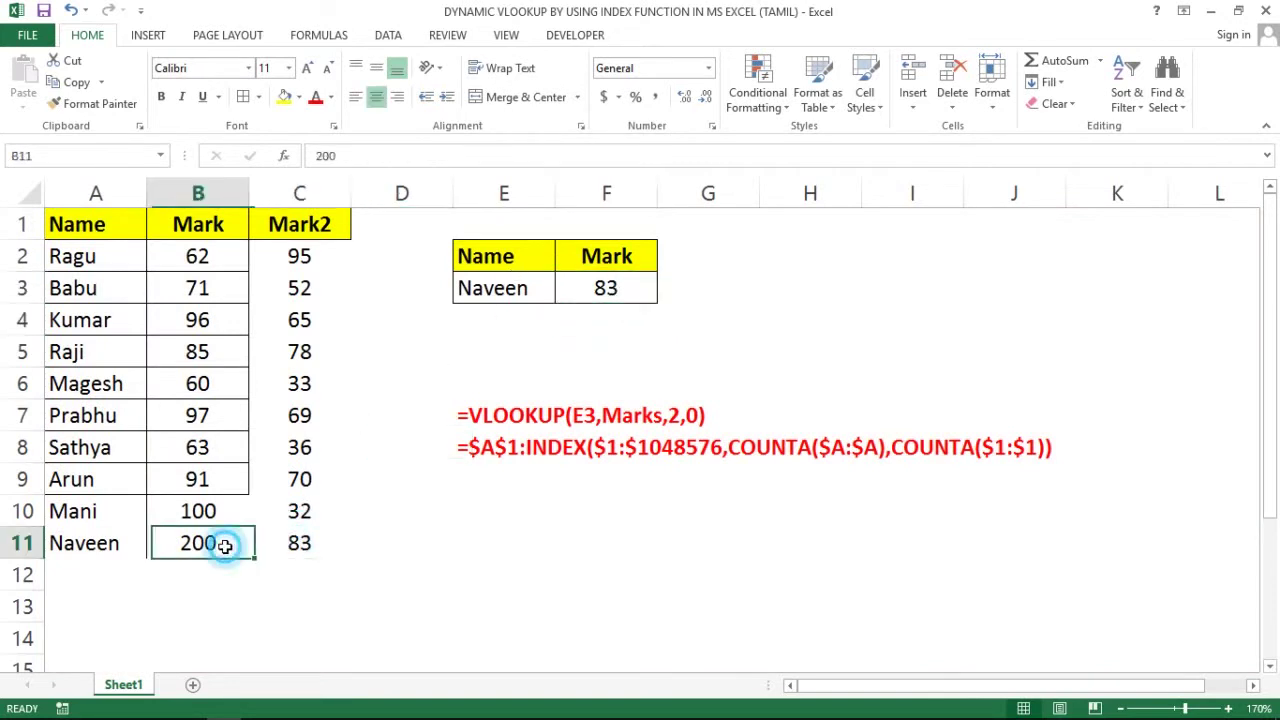
click(298, 543)
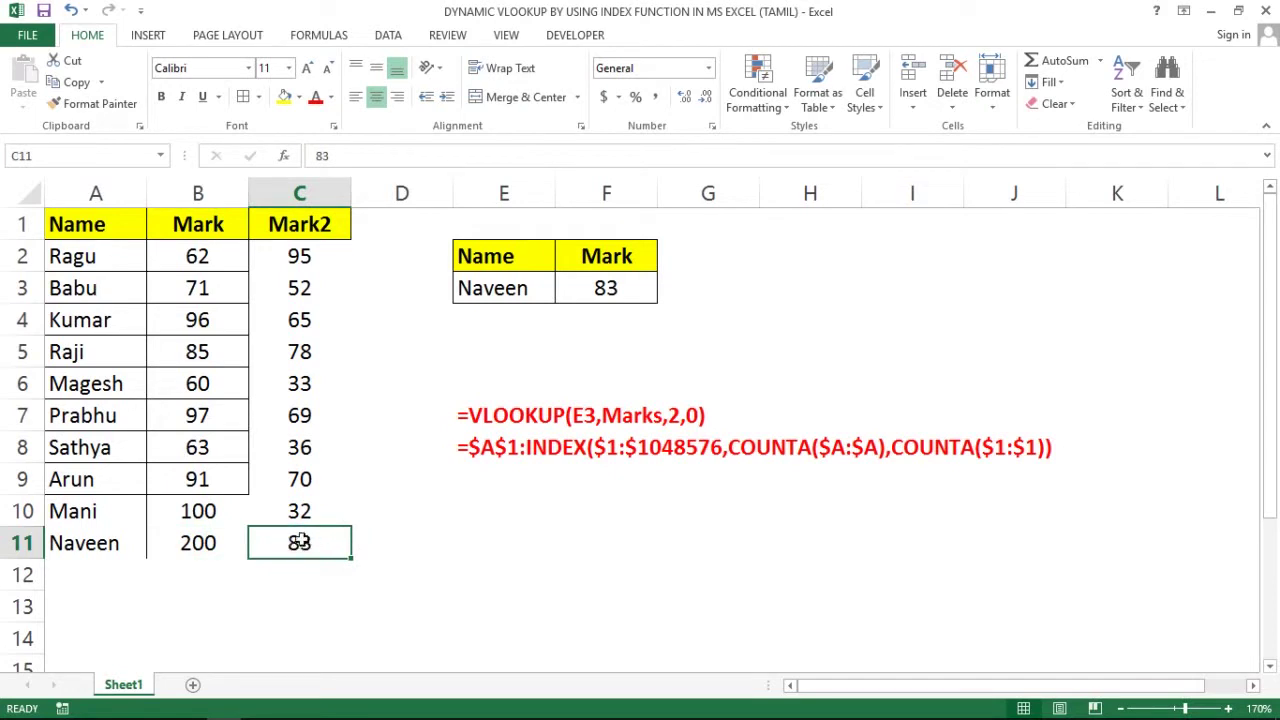
click(296, 193)
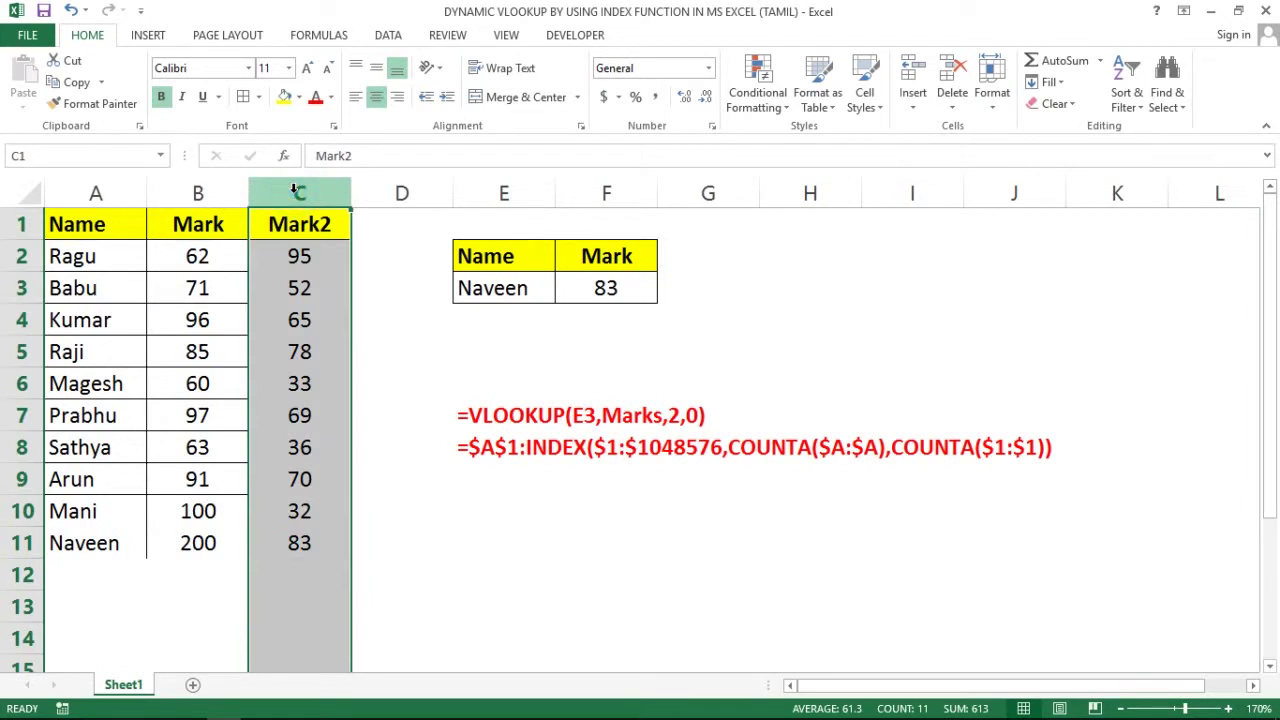
Review the Name, Mark and Mark2 headers, F3's lookup formula and the dynamic range formula.
click(90, 220)
click(163, 222)
click(333, 228)
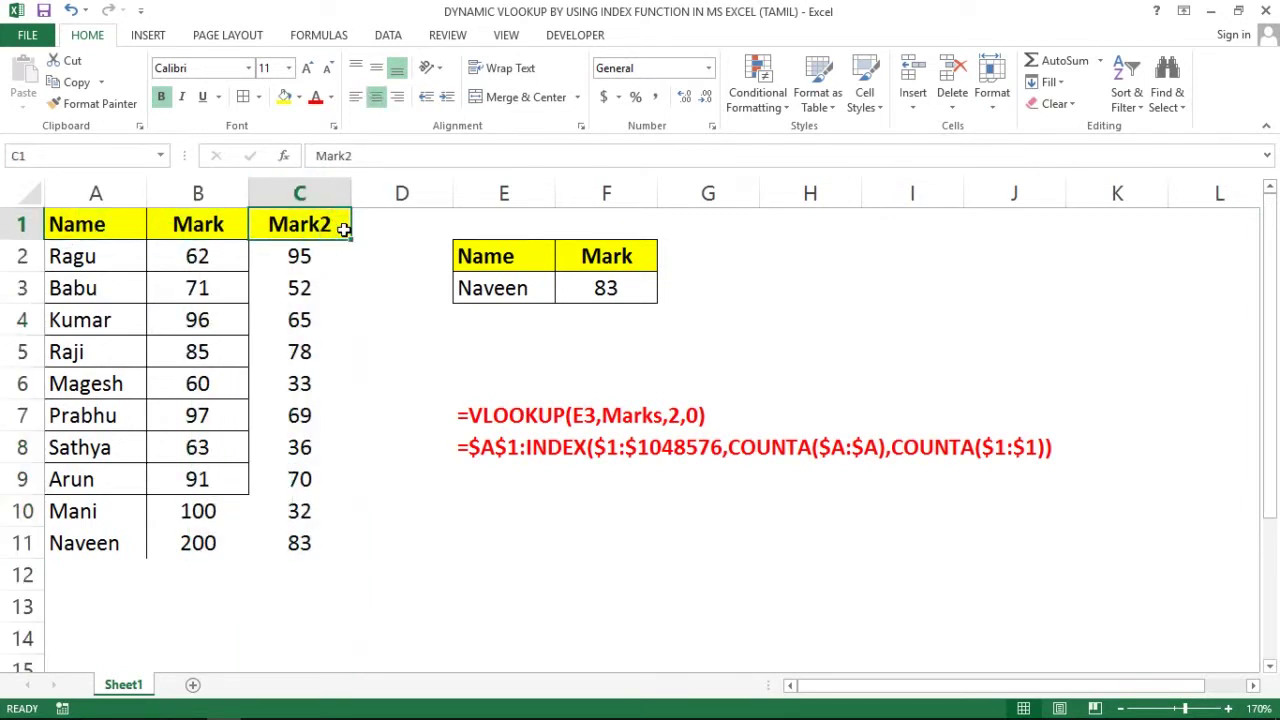
click(190, 256)
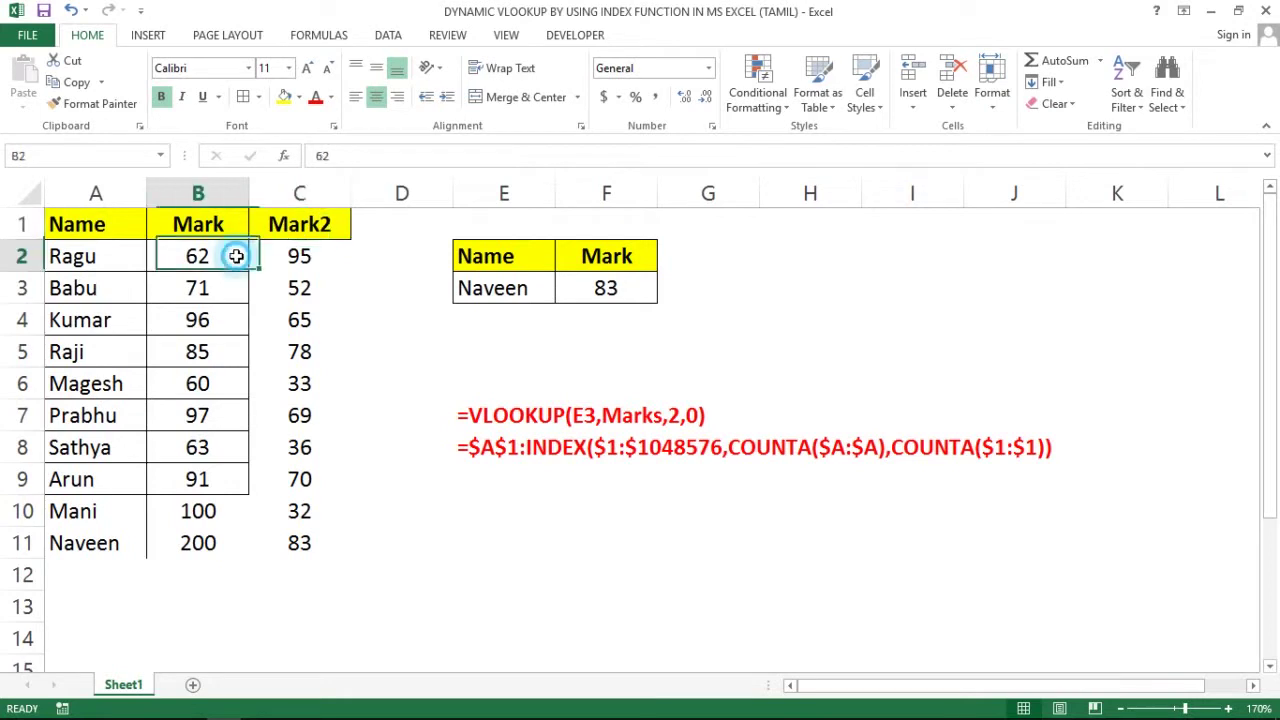
click(590, 289)
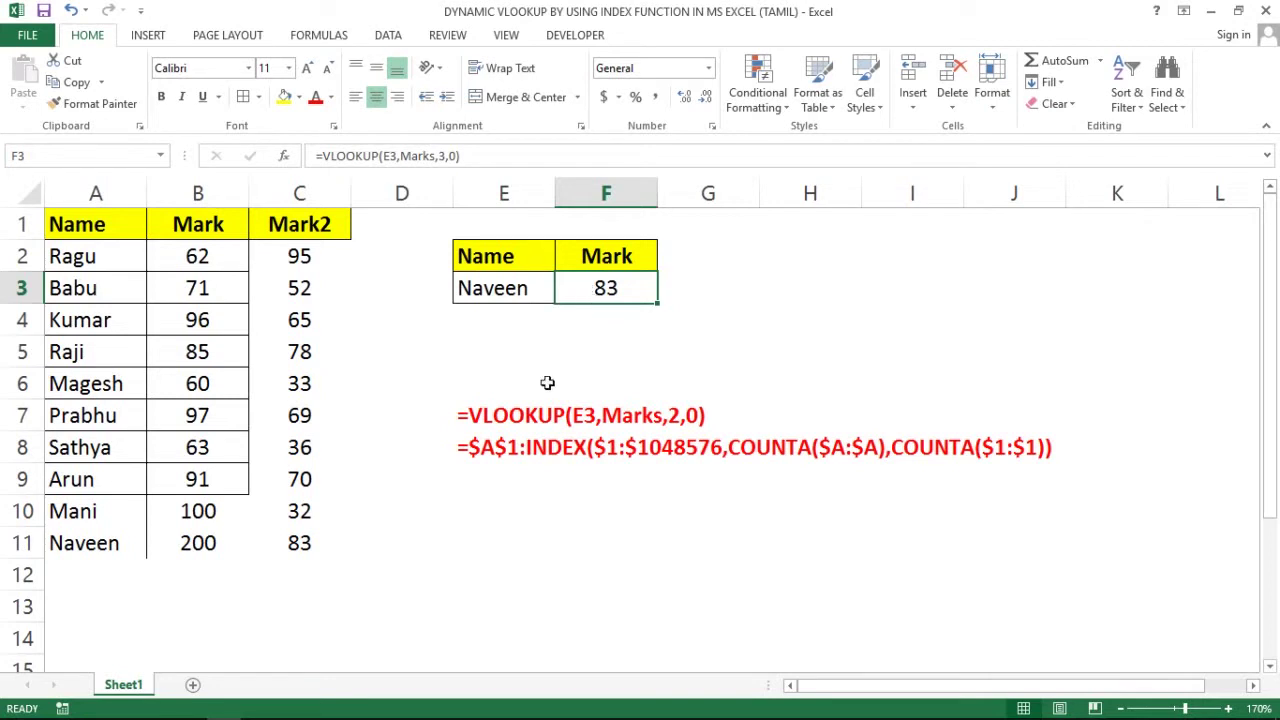
click(496, 440)
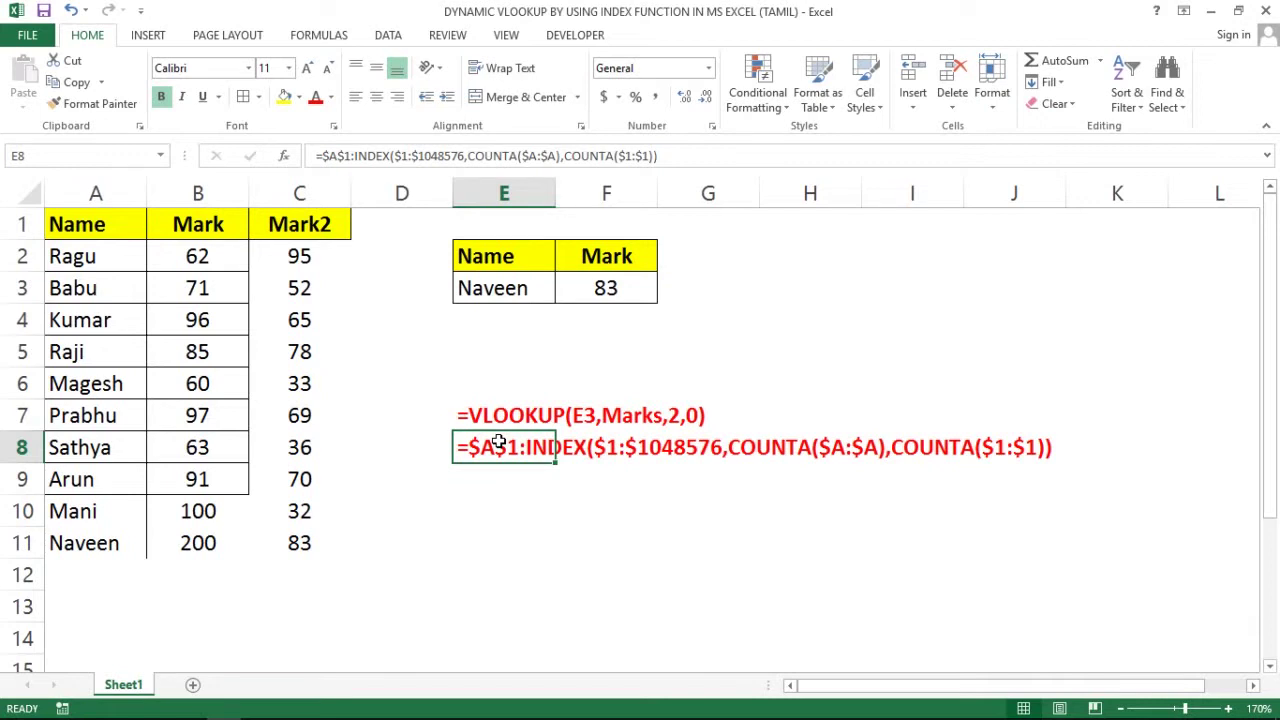
click(312, 448)
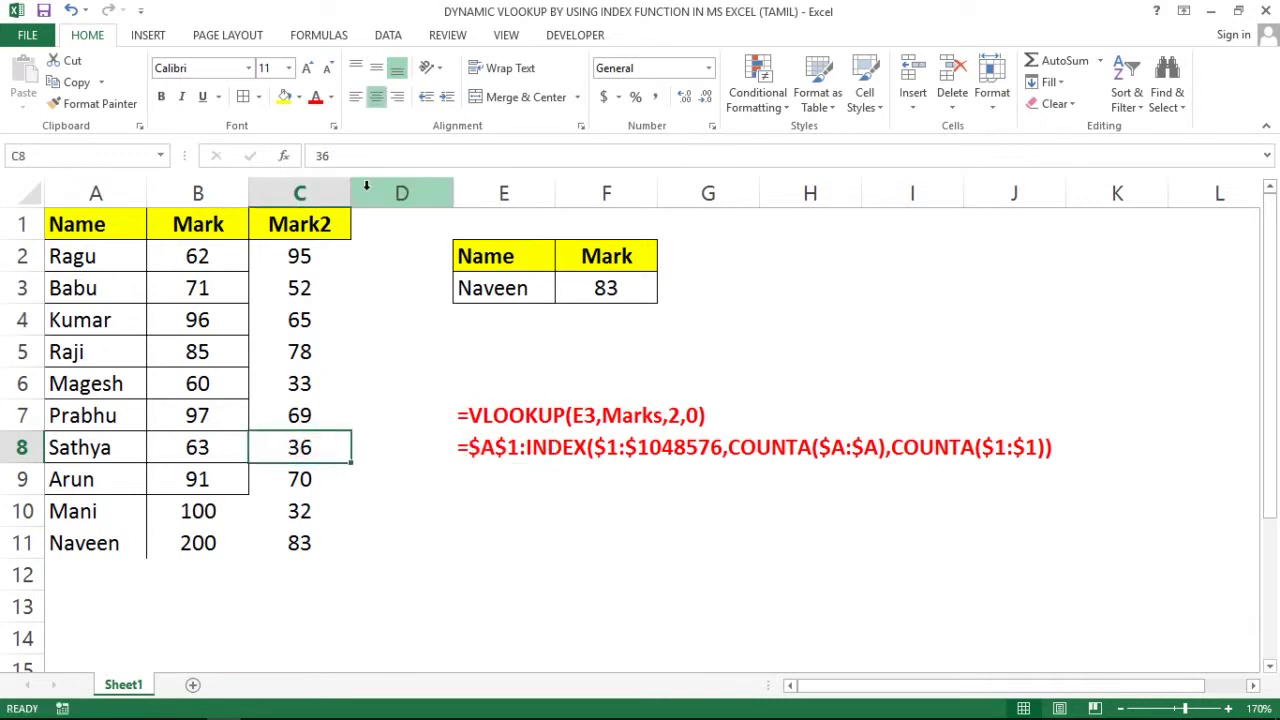
Clear the Mark2 data in C1:C11, leaving #REF! in F3.
click(320, 216)
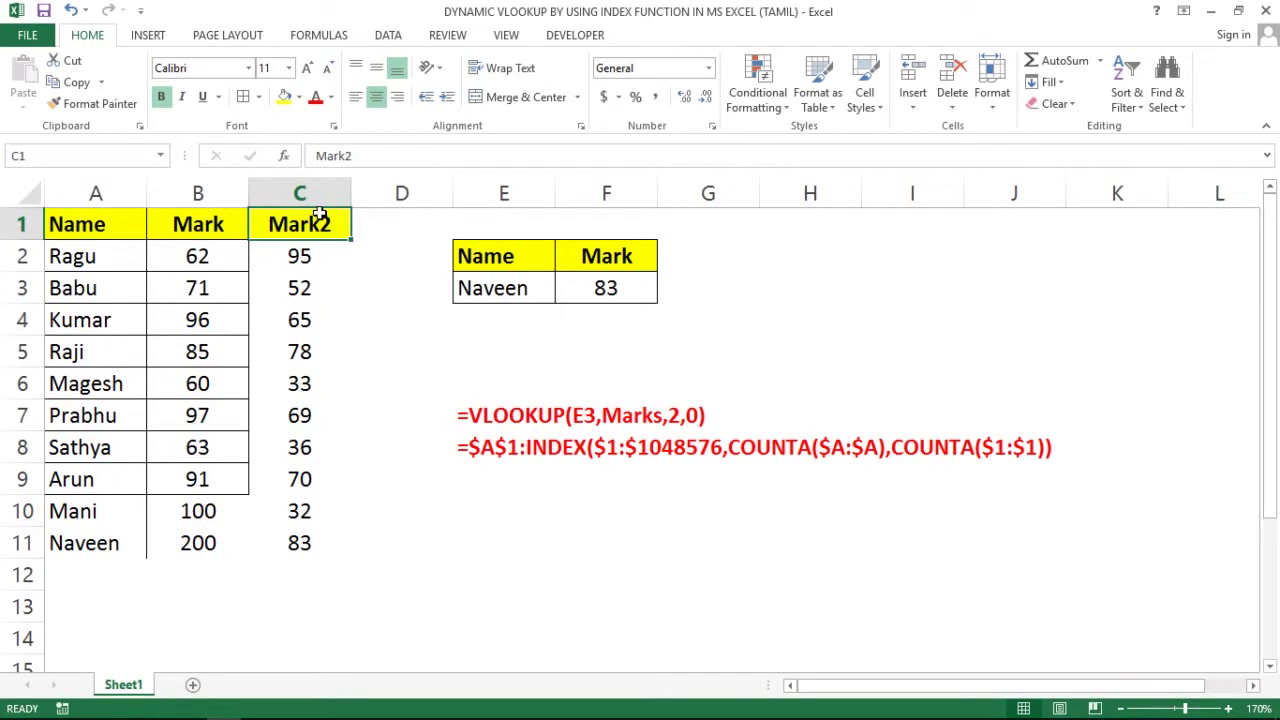
key(ctrl+shift+Down)
key(Delete)
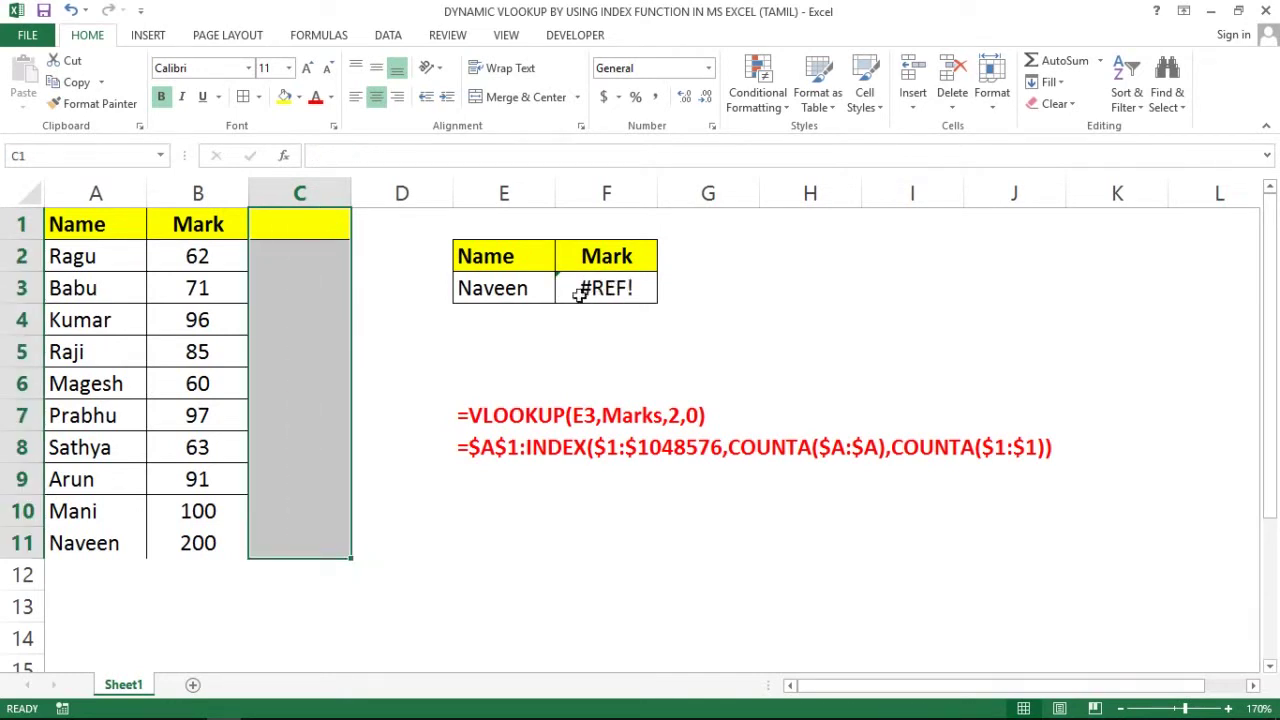
Remove C1's yellow fill by pasting blank D2, and clear the Mani and Naveen rows A10:B11.
click(392, 246)
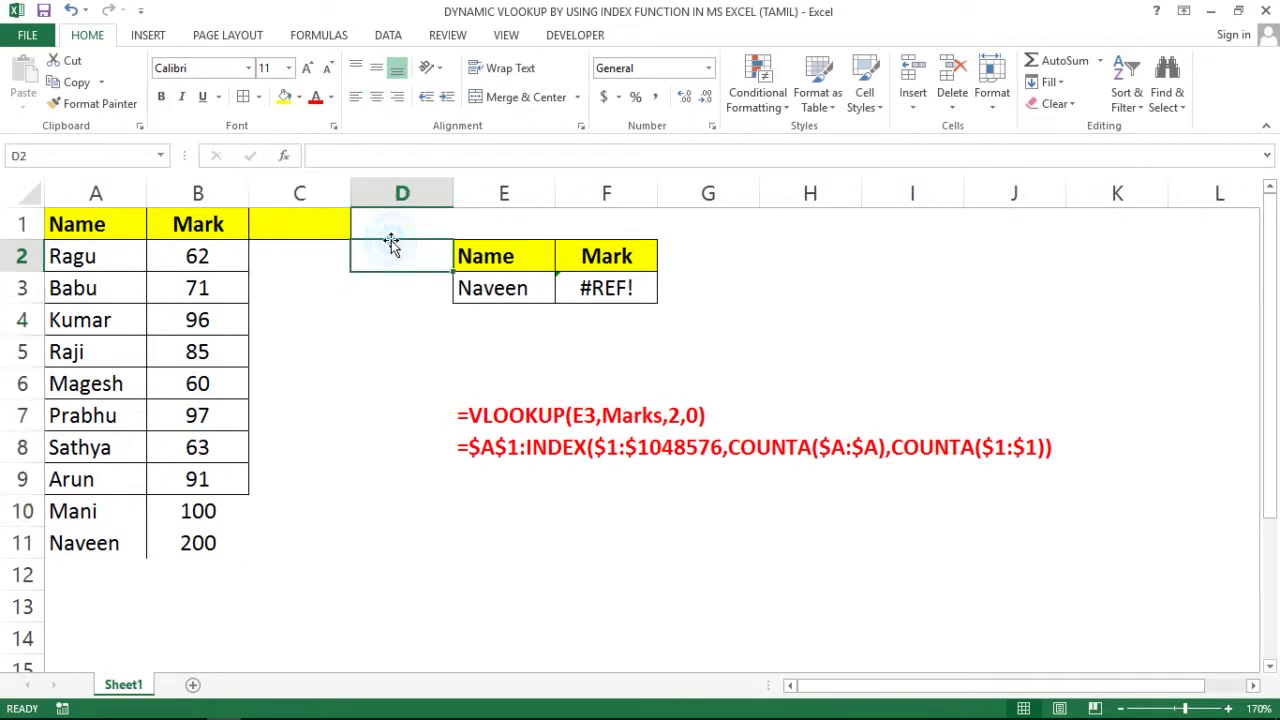
key(ctrl+c)
drag(325, 223, 328, 221)
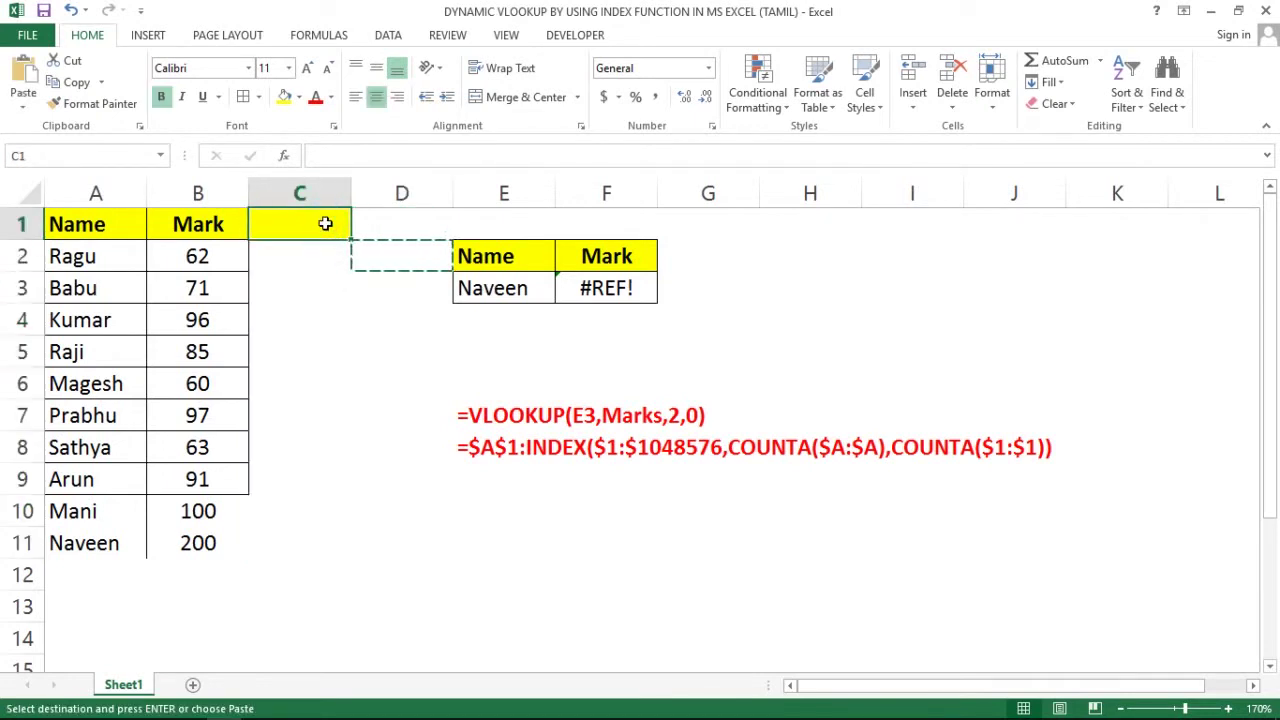
click(92, 512)
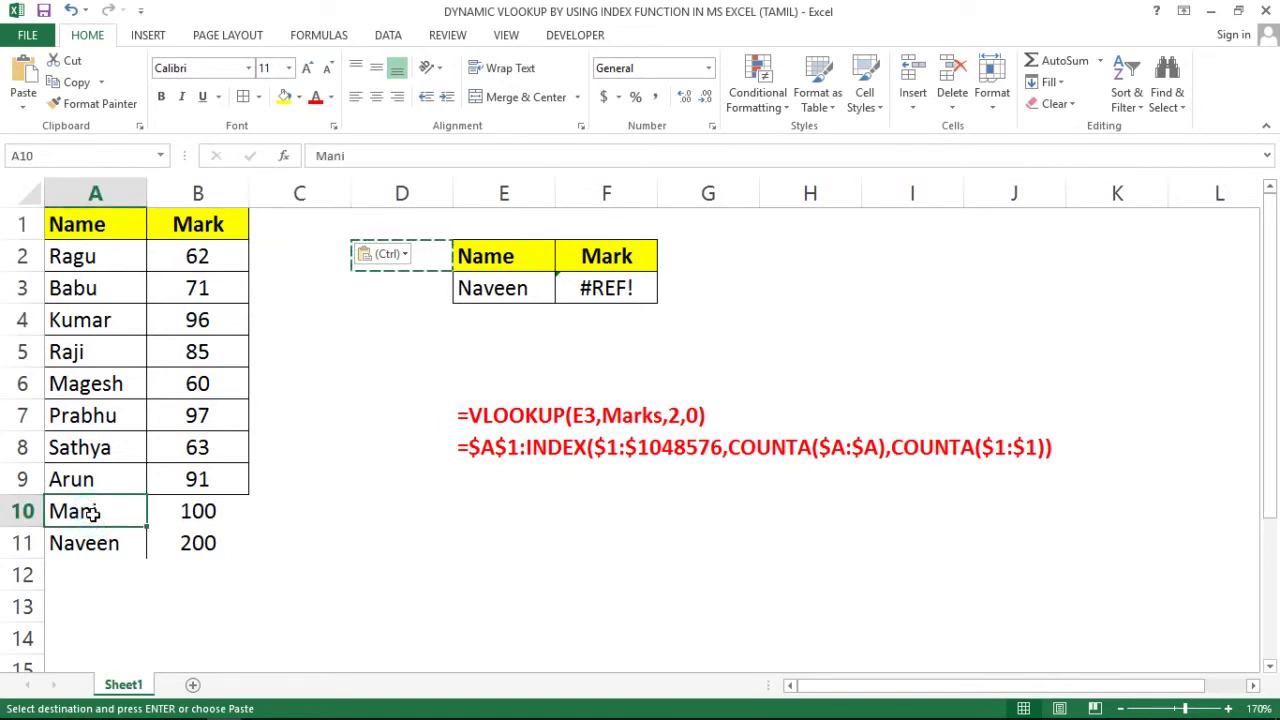
key(shift+Right)
key(shift+Down)
key(Delete)
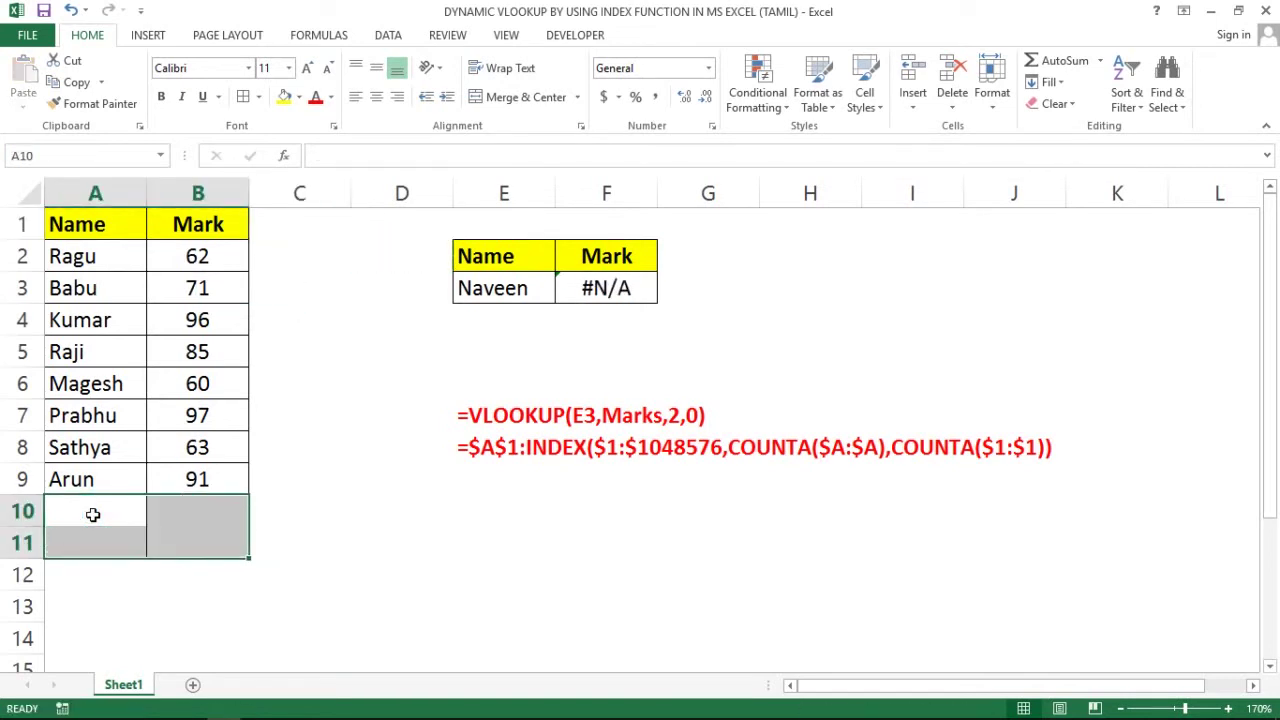
Change F3's VLOOKUP column index back to 2, showing #N/A, and select E3.
click(614, 287)
double_click(614, 287)
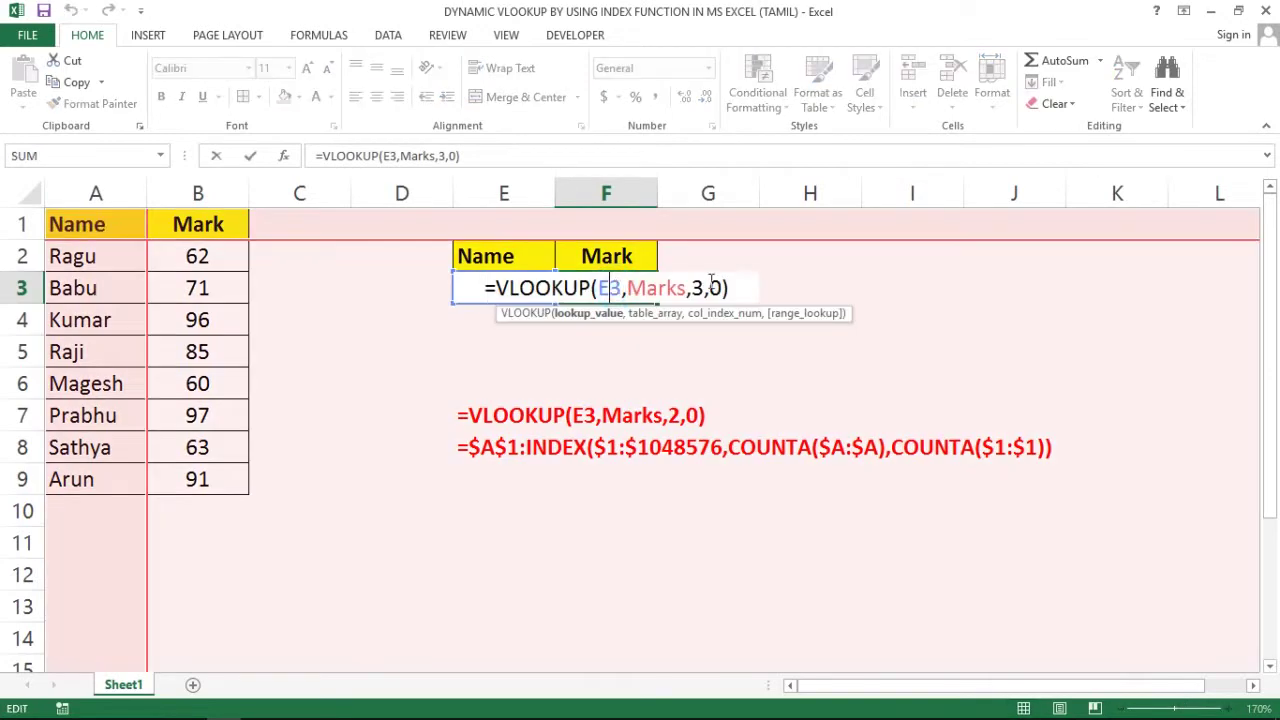
click(702, 289)
key(BackSpace)
text(2)
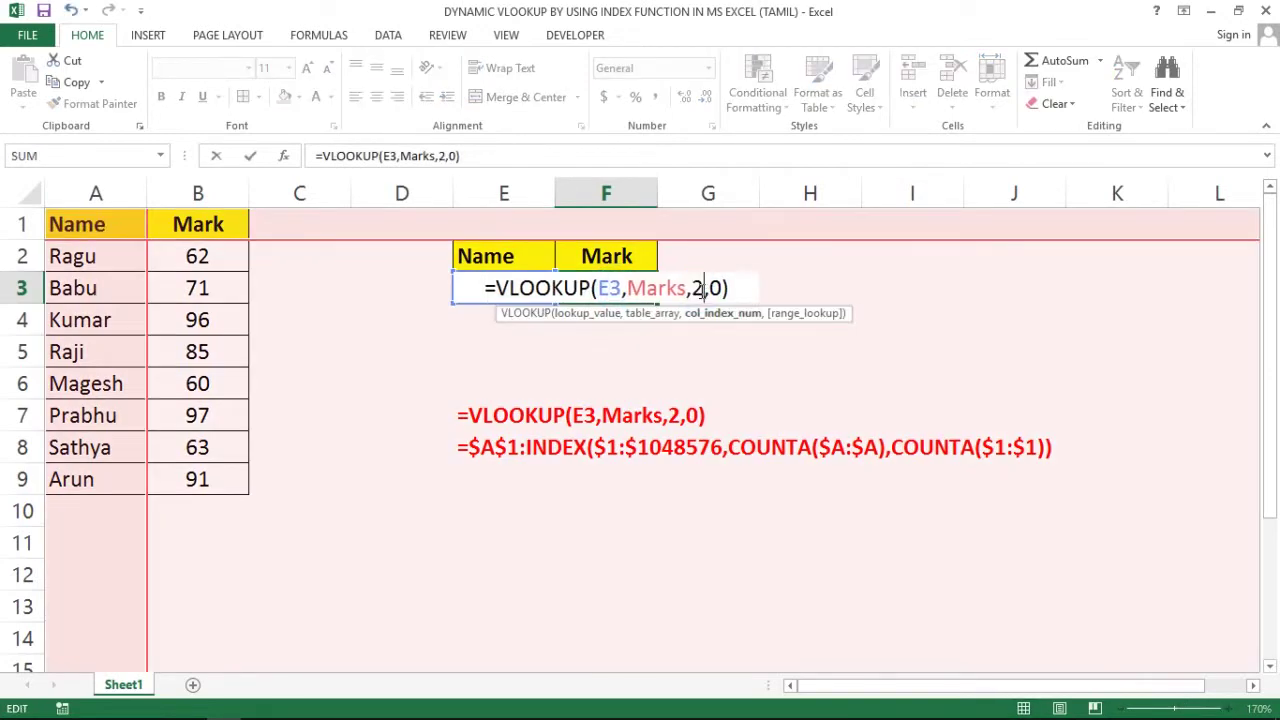
key(Return)
click(651, 292)
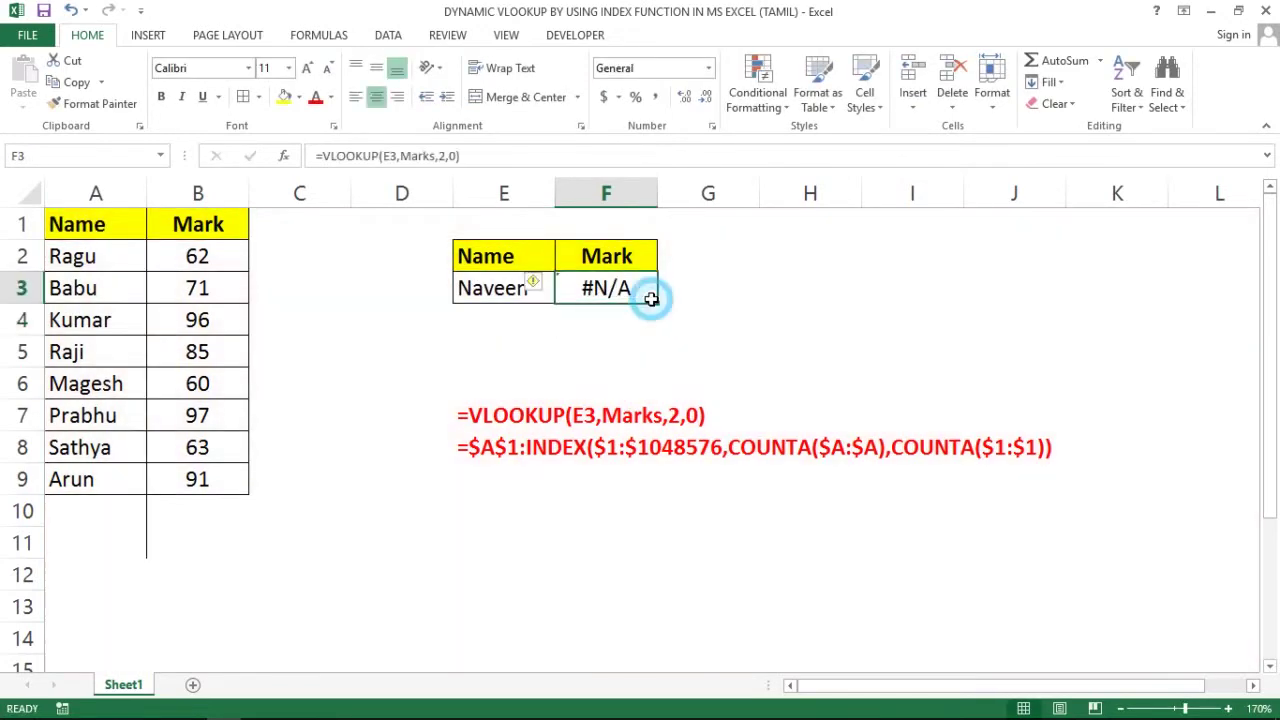
click(478, 288)
Enter Arun as the lookup name and paste a blank cell over A10:B12.
text(Aru)
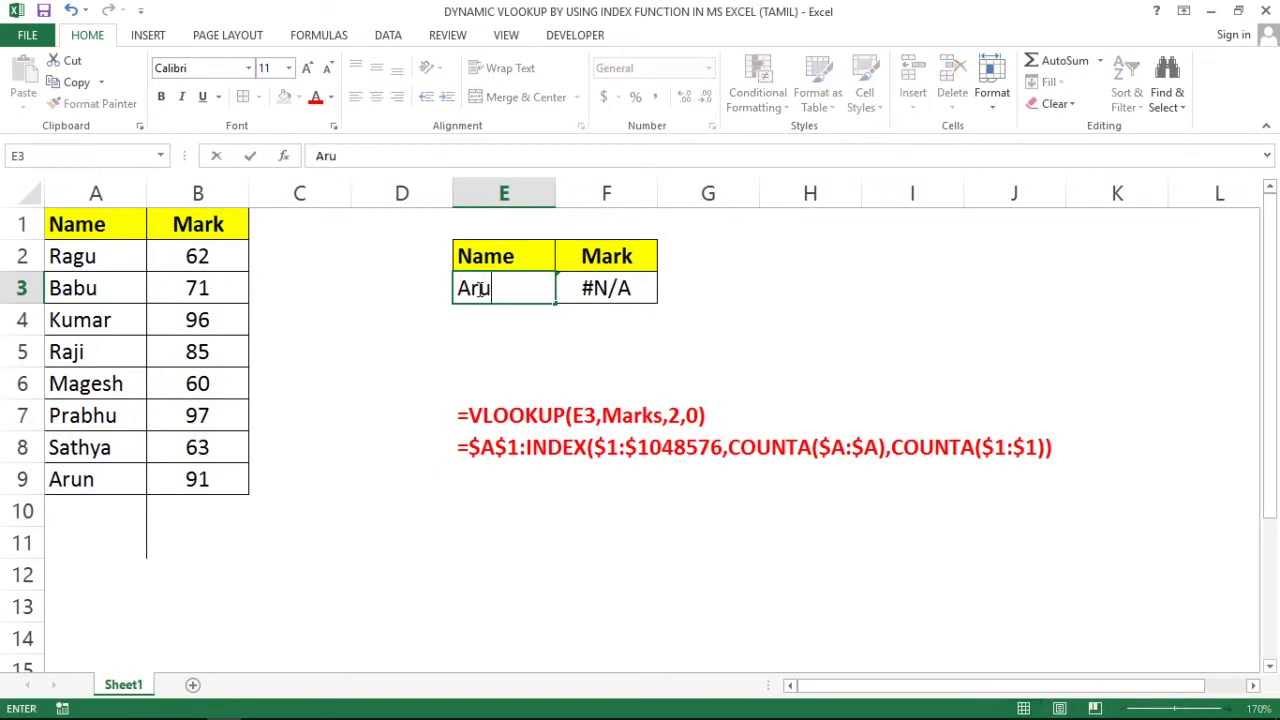
text(n)
key(Return)
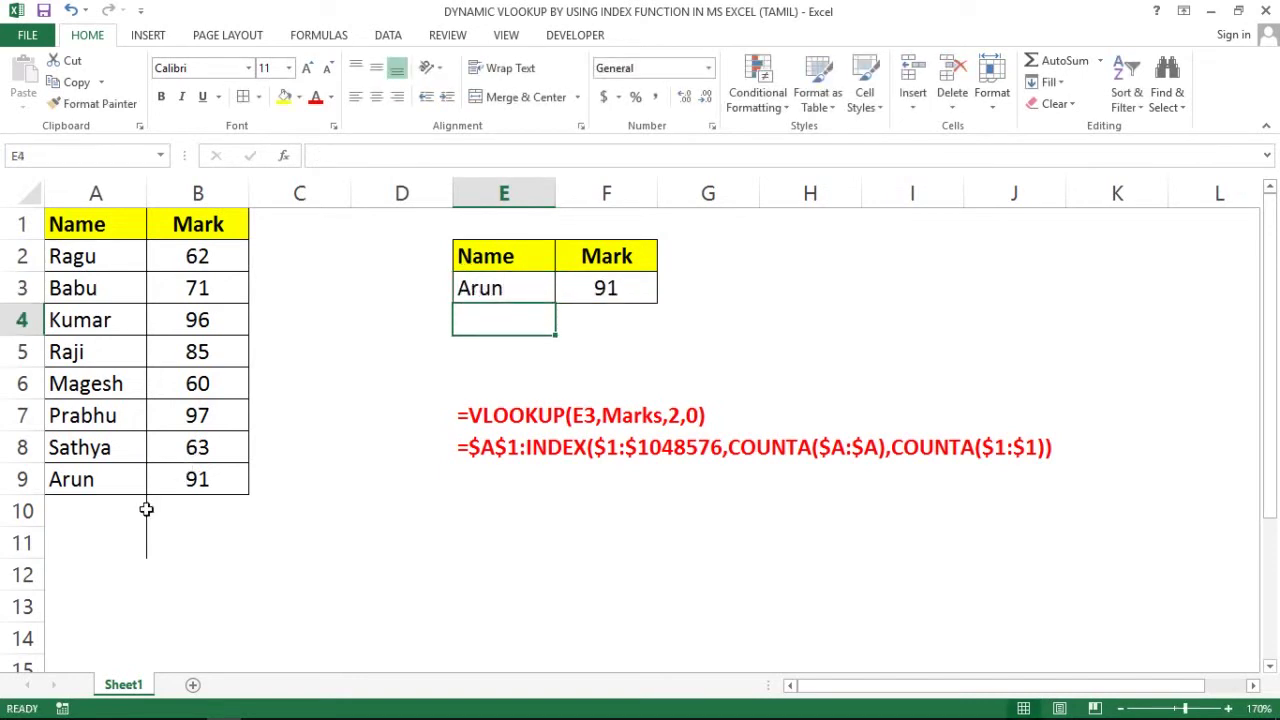
click(116, 518)
key(ctrl+c)
key(shift+Right)
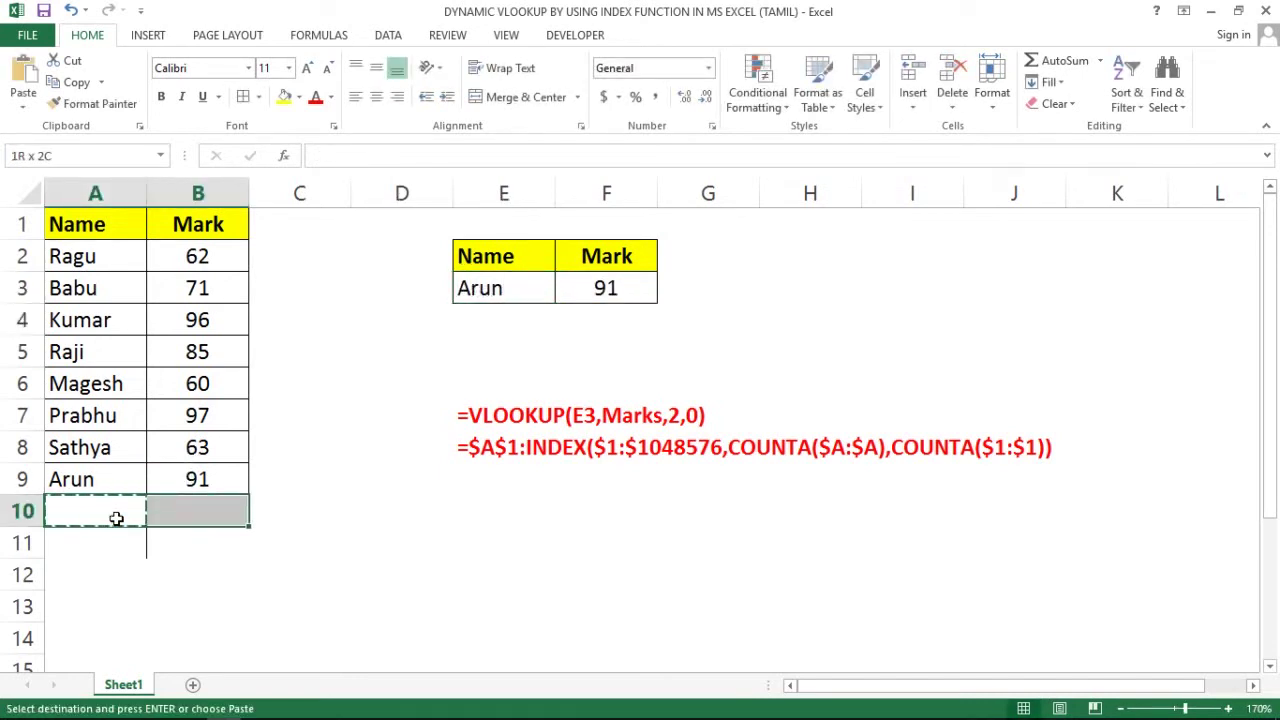
key(shift+Down)
key(shift+Down)
key(ctrl+v)
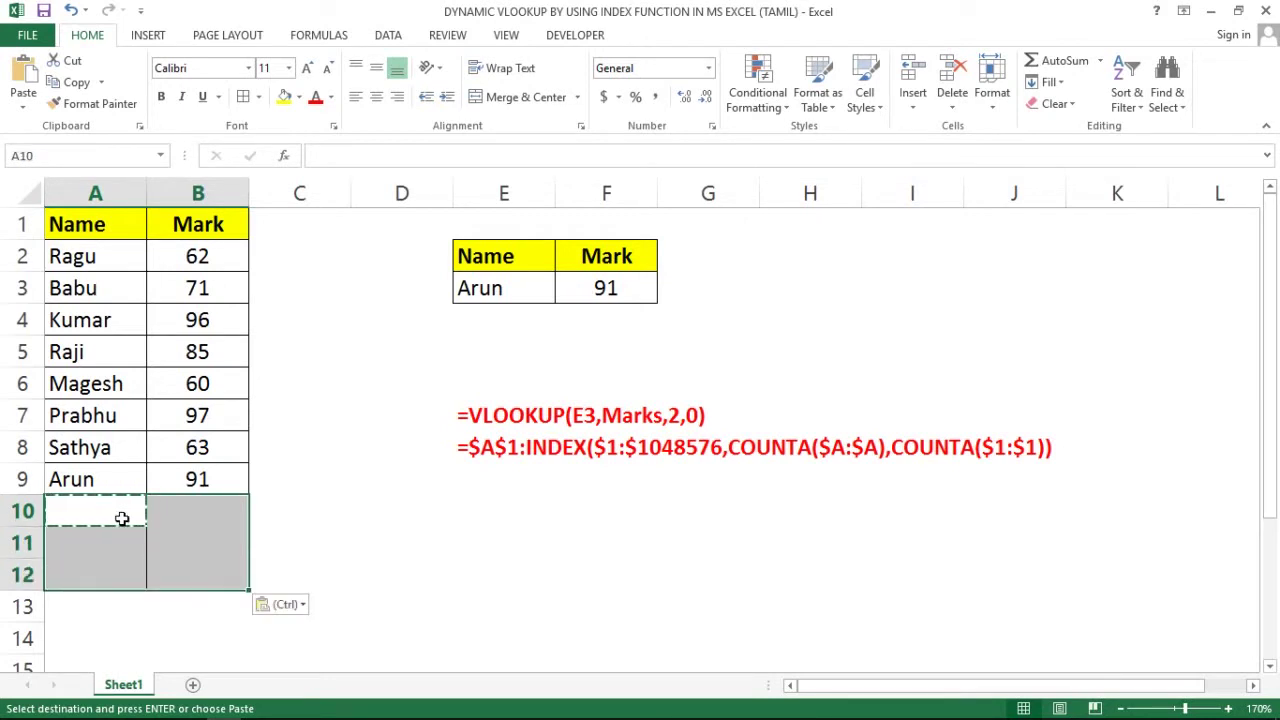
click(231, 541)
key(Escape)
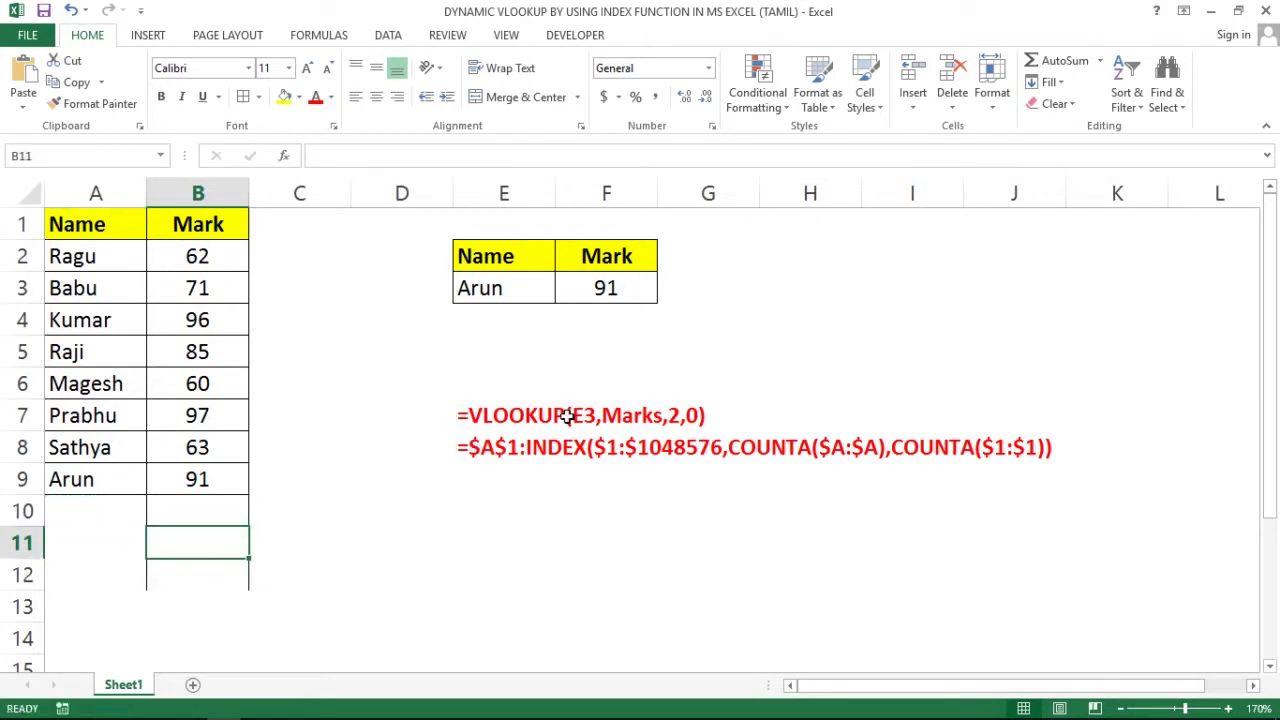
Remove the borders from the empty range A10:B12 below the table.
click(516, 411)
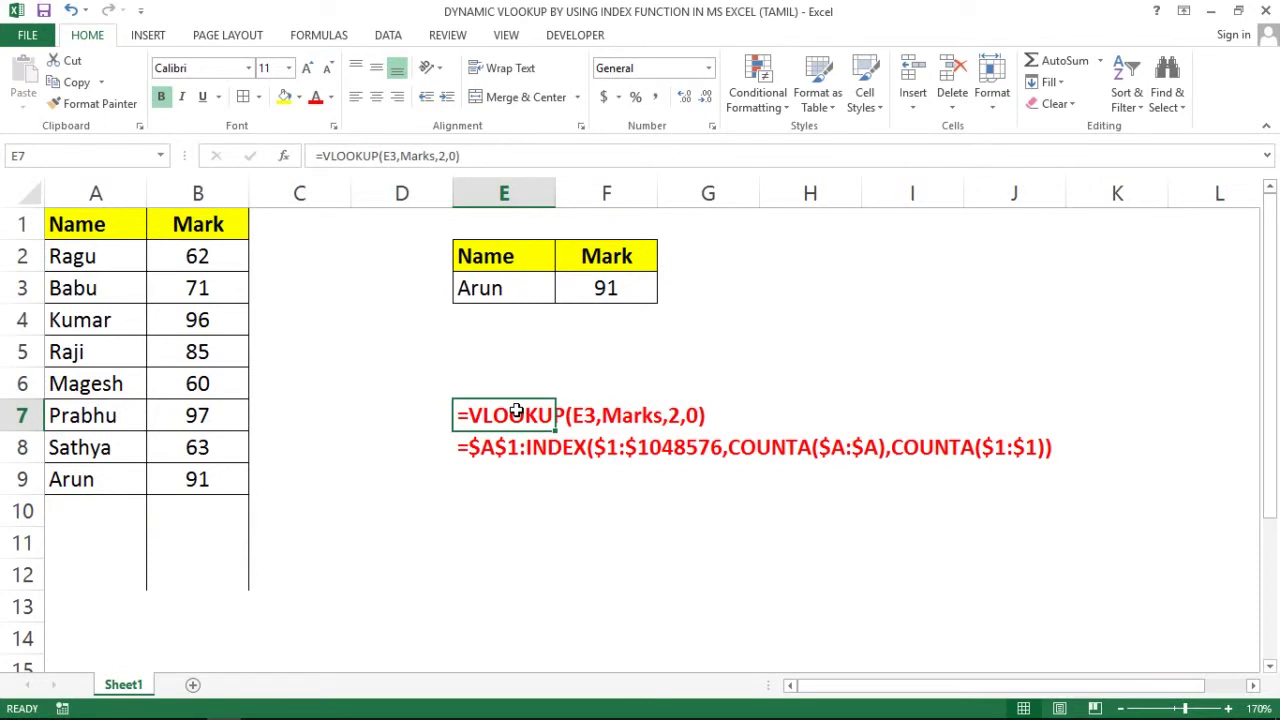
drag(77, 505, 300, 510)
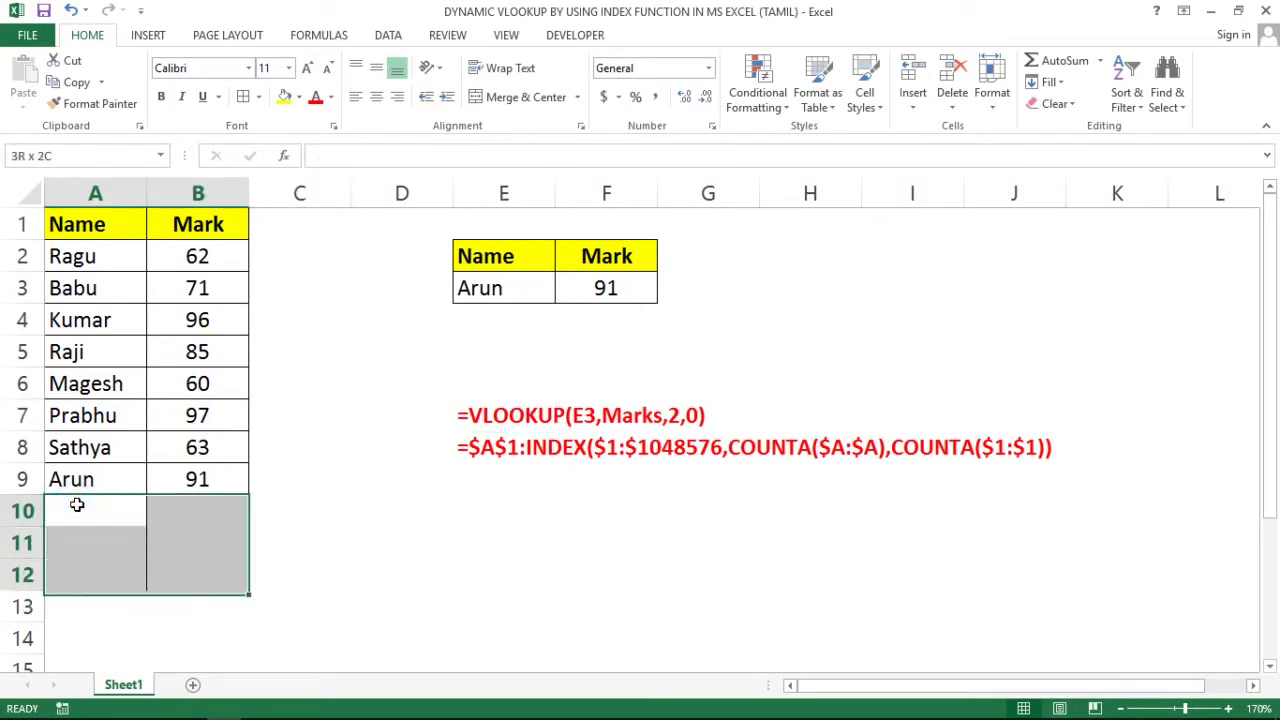
drag(77, 505, 198, 574)
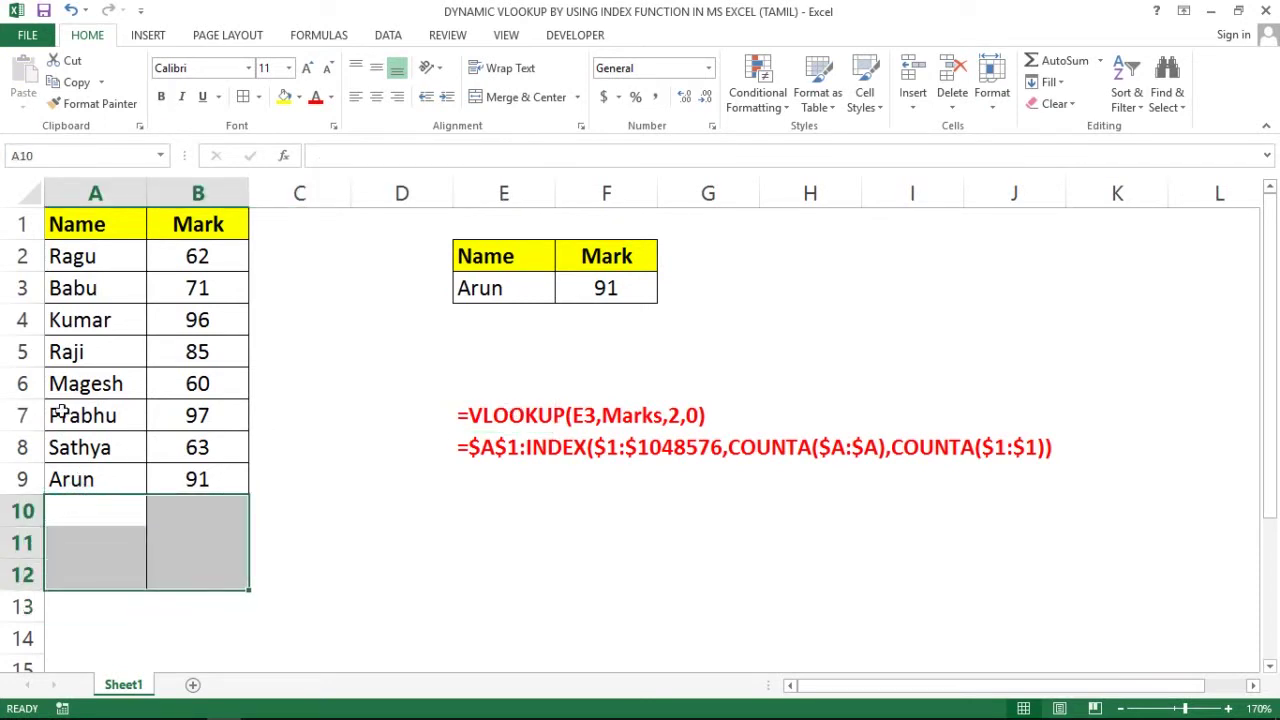
click(261, 98)
click(290, 233)
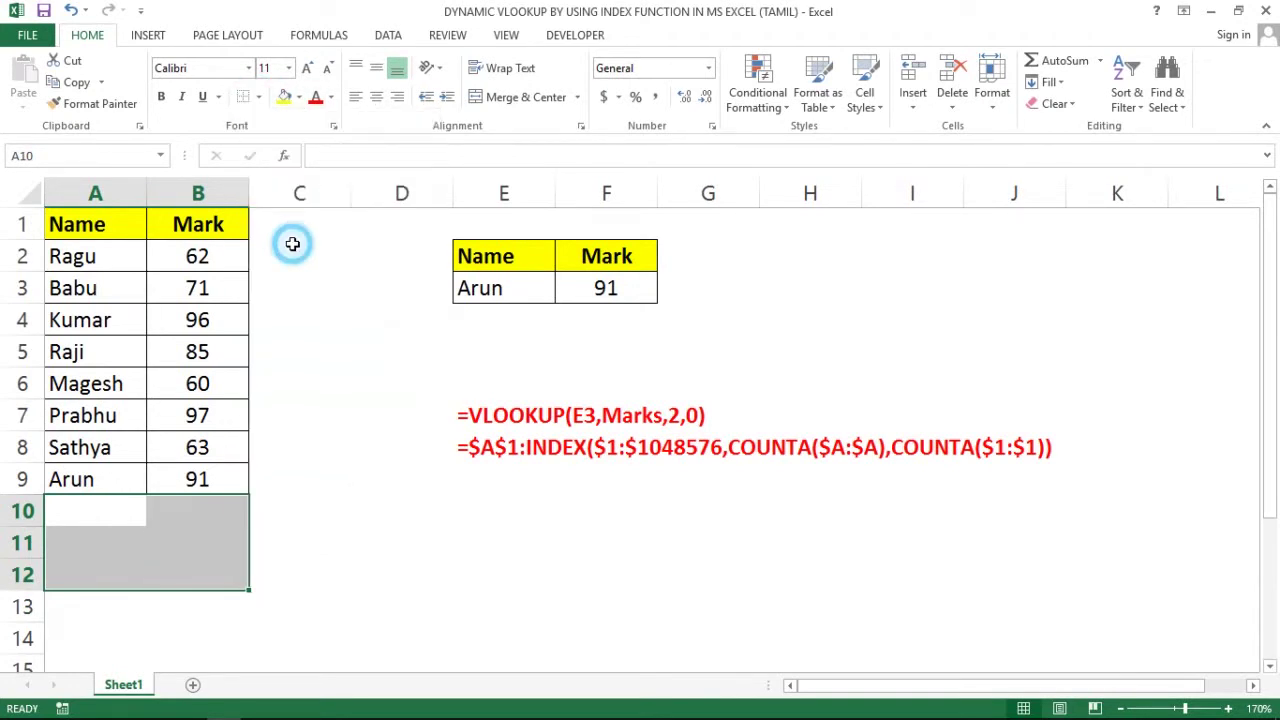
click(381, 515)
click(330, 511)
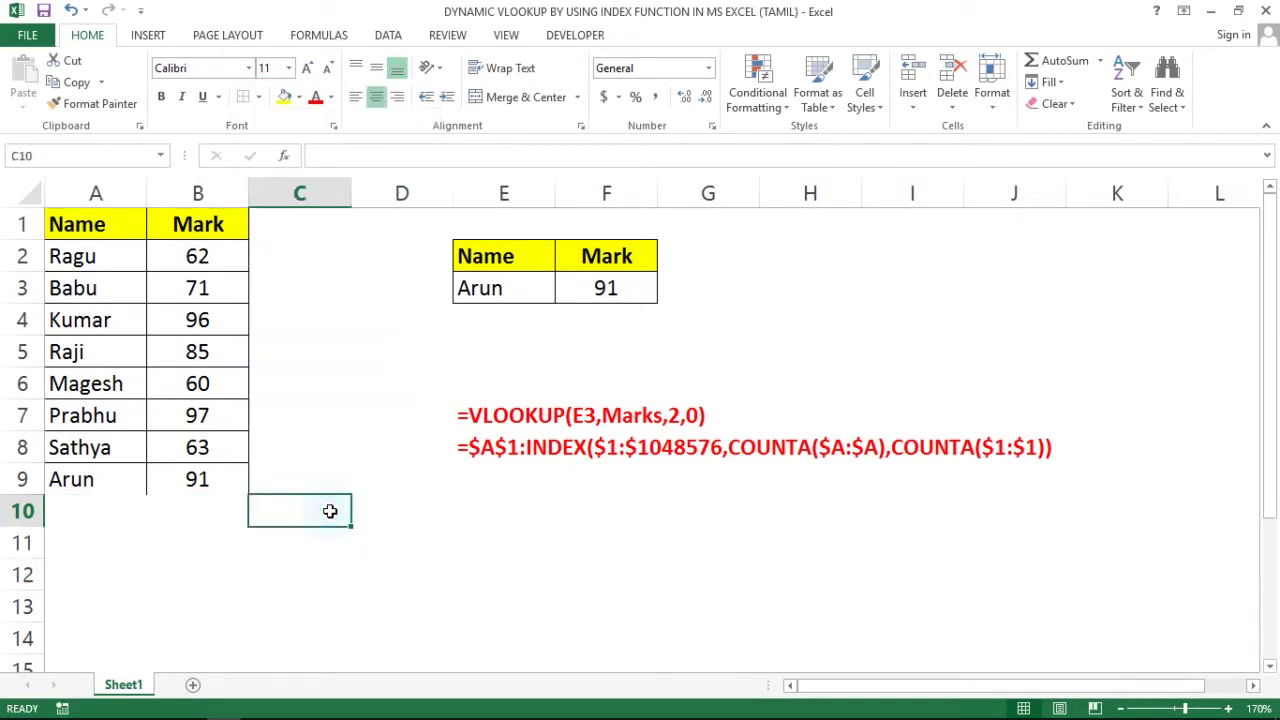
Give the Sathya and Arun rows (A8:B9) borders on all sides.
drag(75, 447, 200, 479)
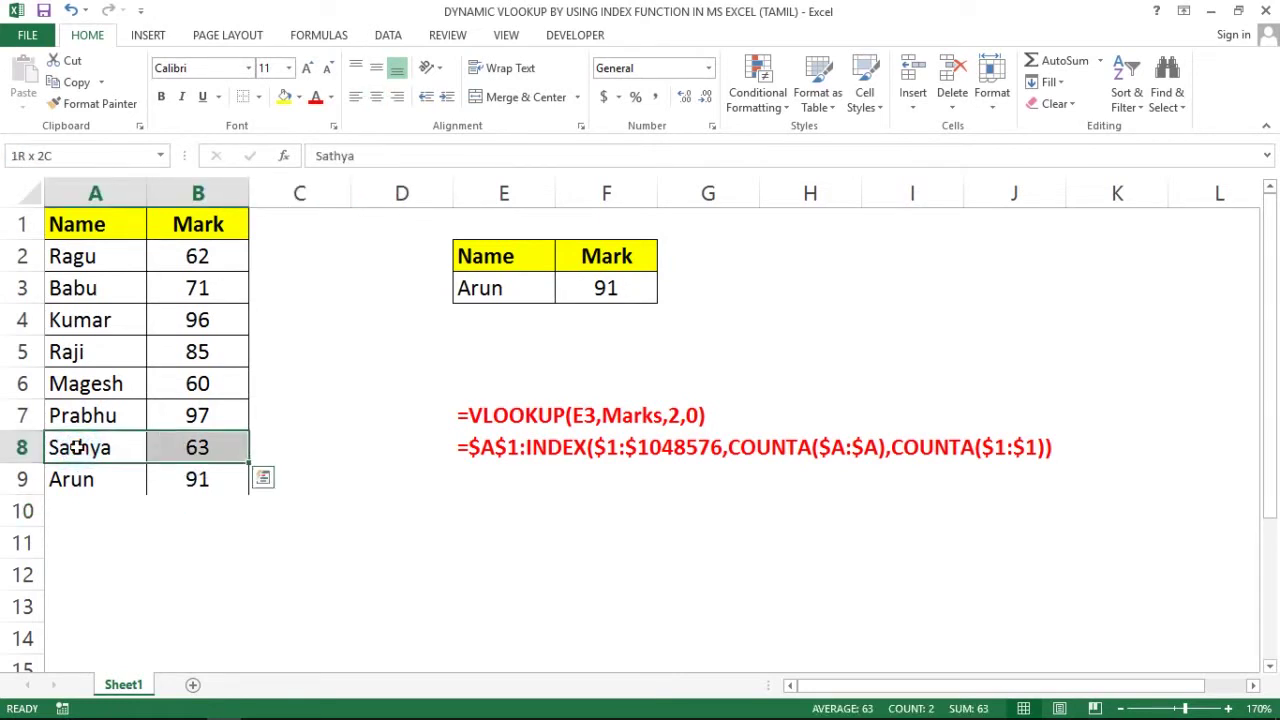
click(258, 97)
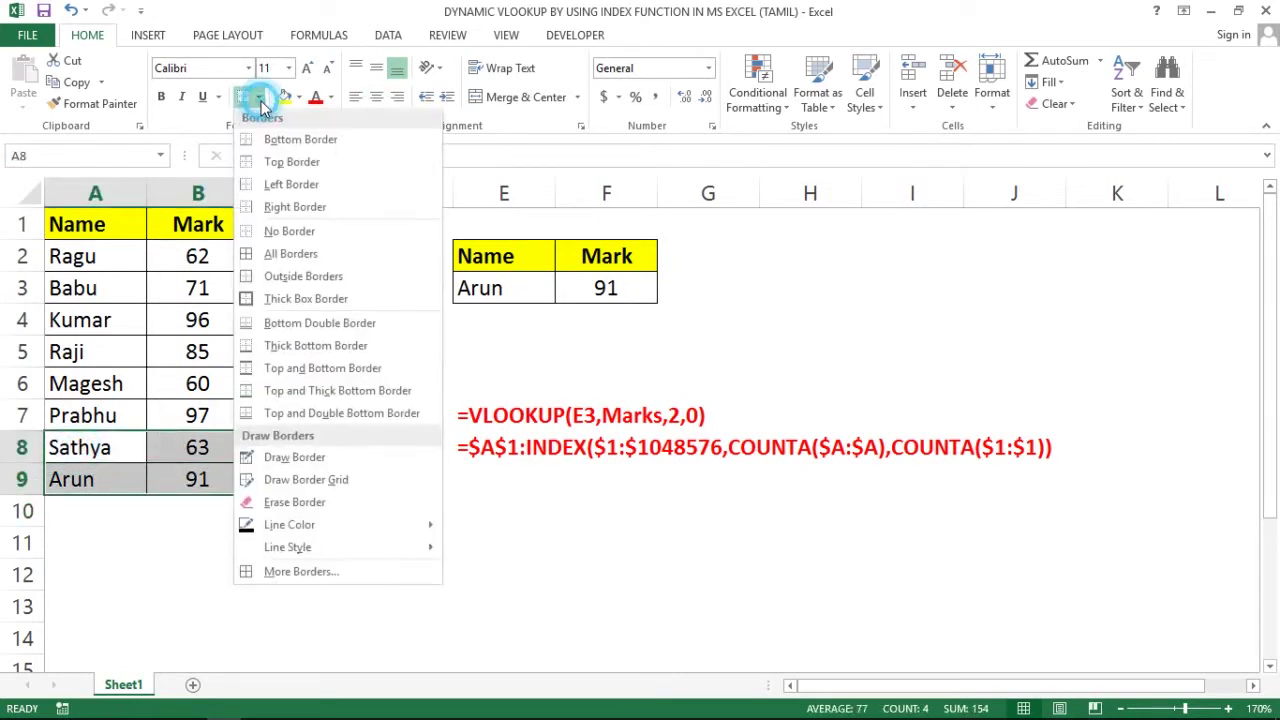
click(250, 256)
click(454, 545)
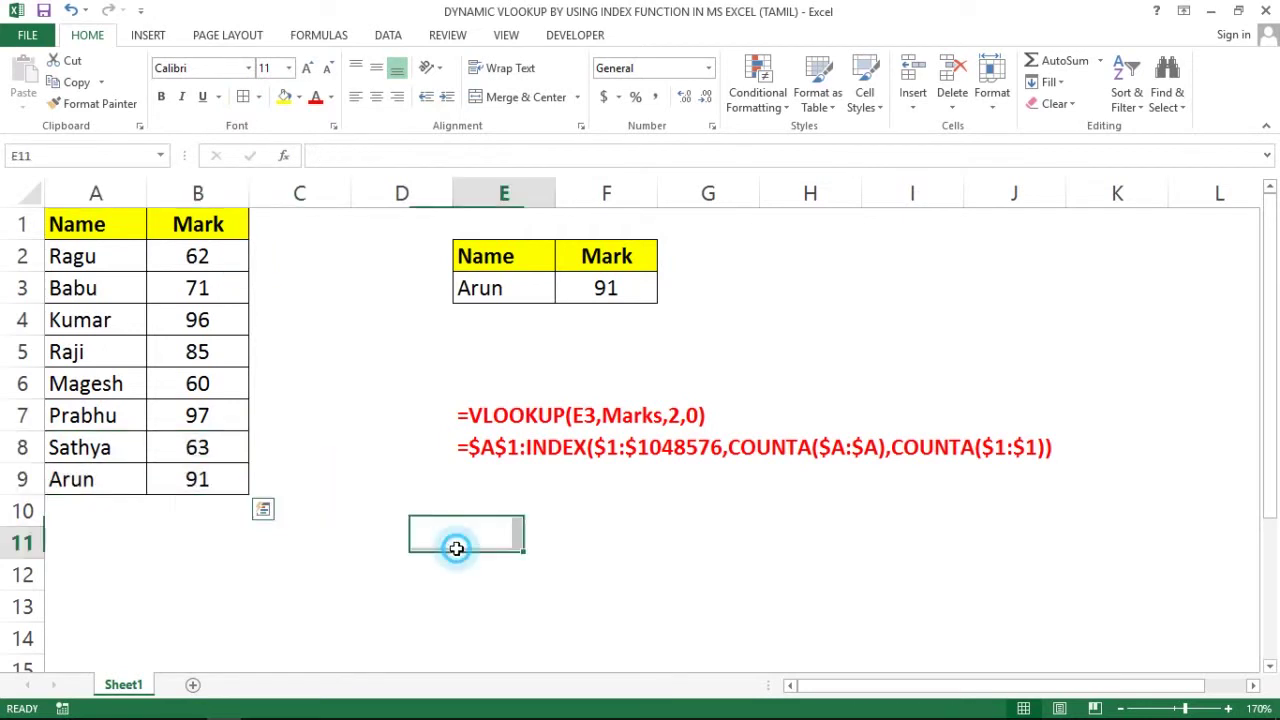
click(560, 447)
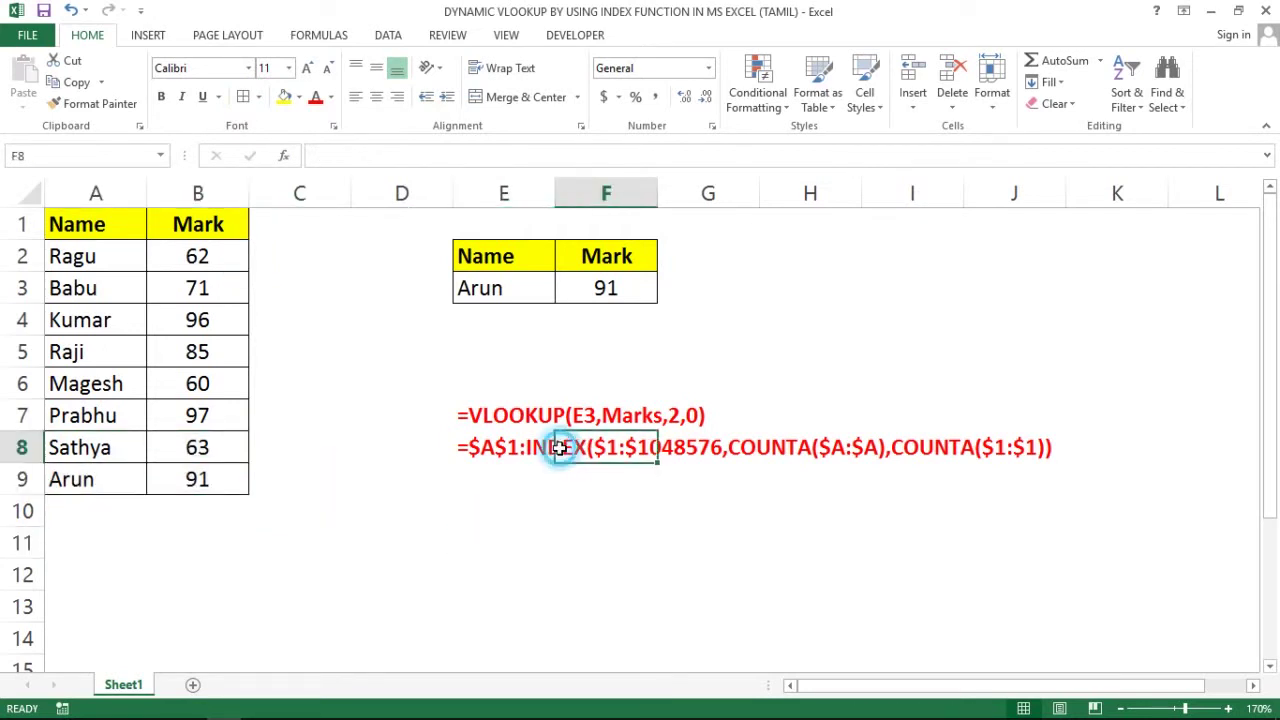
click(443, 393)
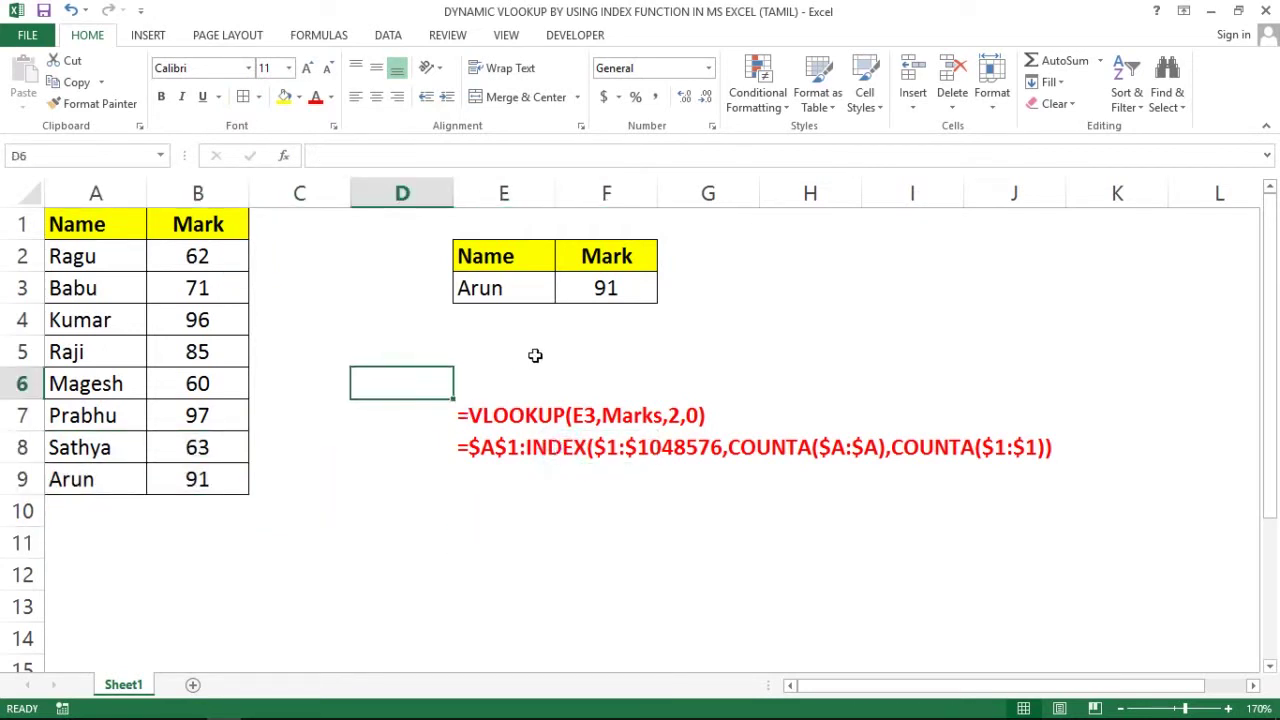
click(610, 288)
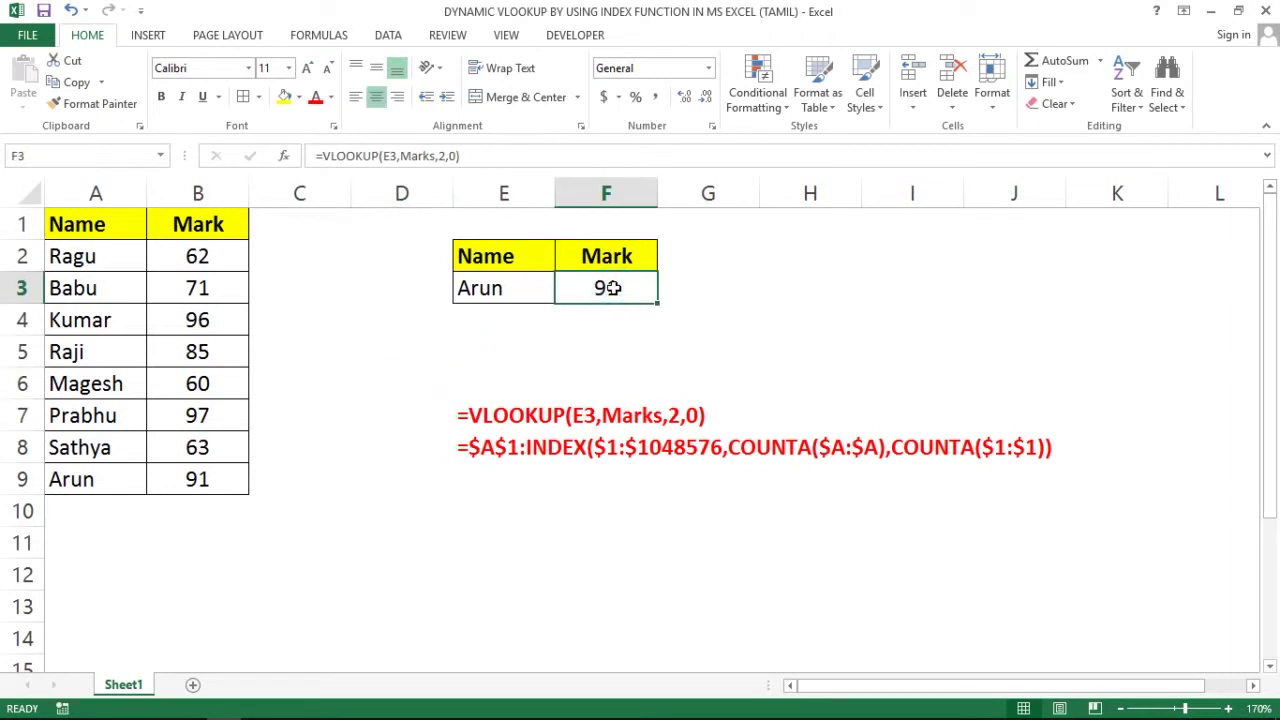
Replace Marks in F3's lookup with the absolute range, giving =VLOOKUP(E3,$A$1:$B$9,2,0).
double_click(612, 288)
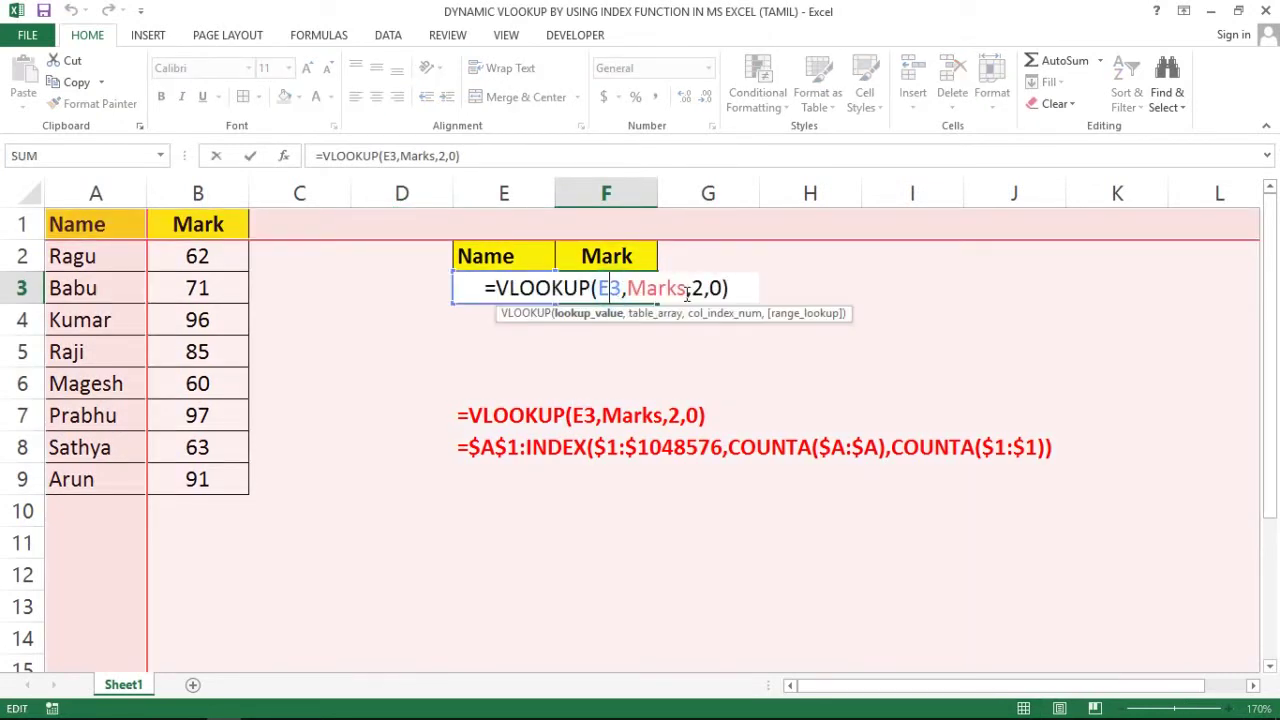
drag(687, 290, 627, 290)
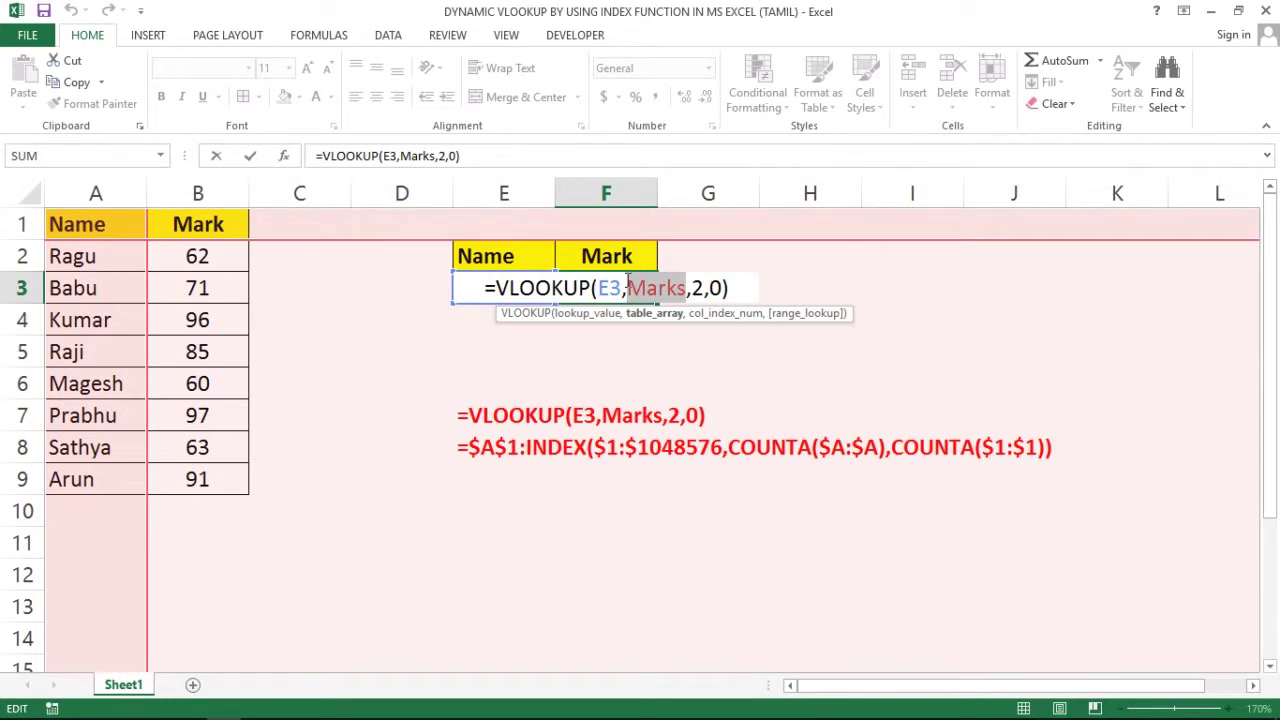
key(BackSpace)
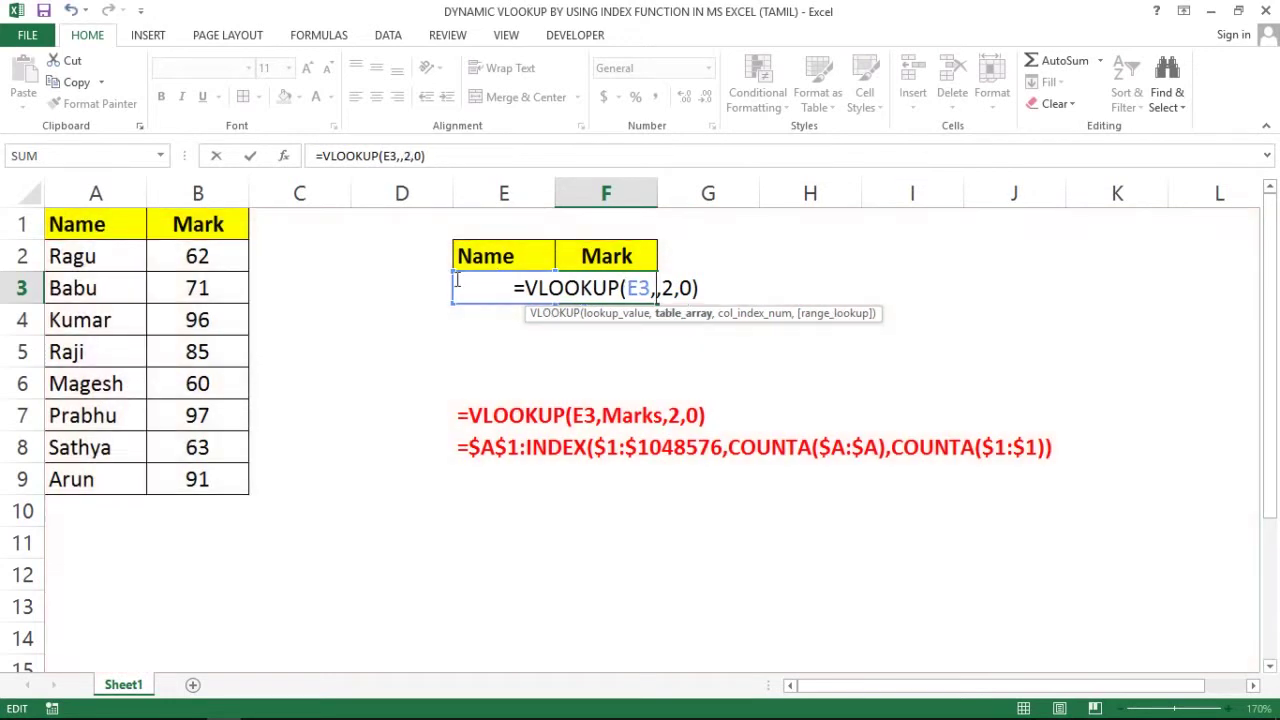
drag(63, 222, 198, 224)
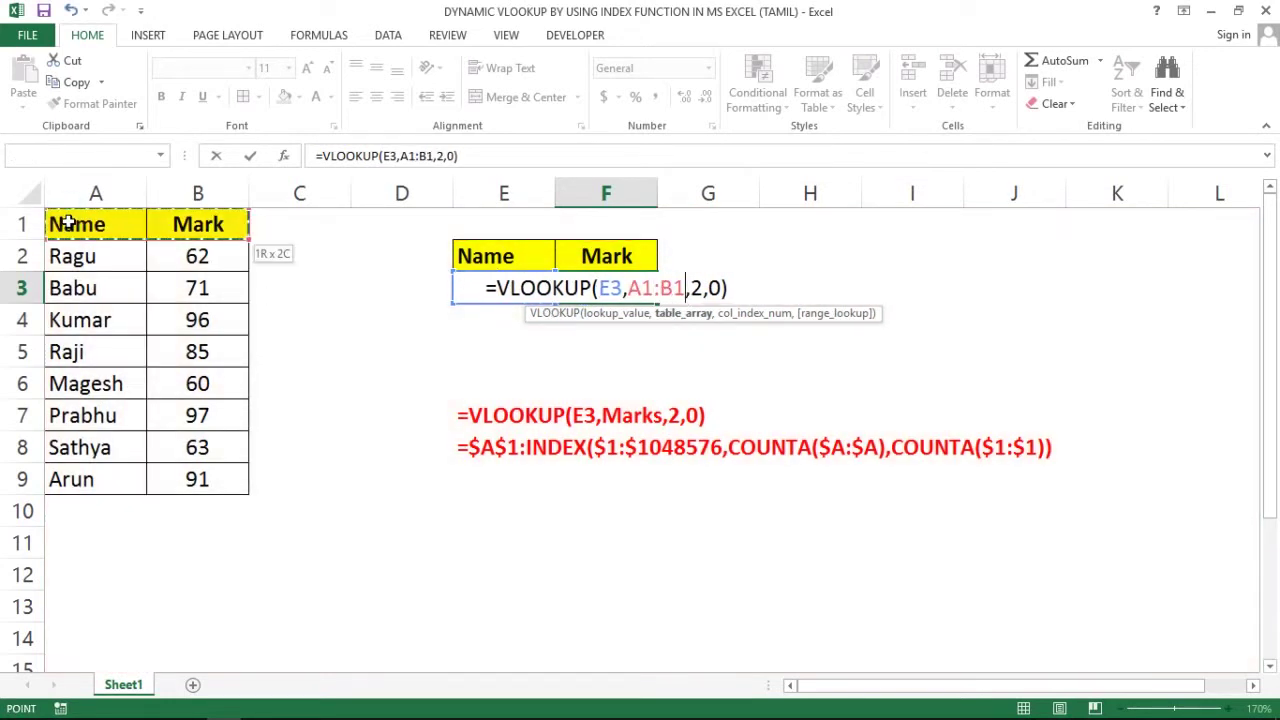
key(ctrl+shift+Down)
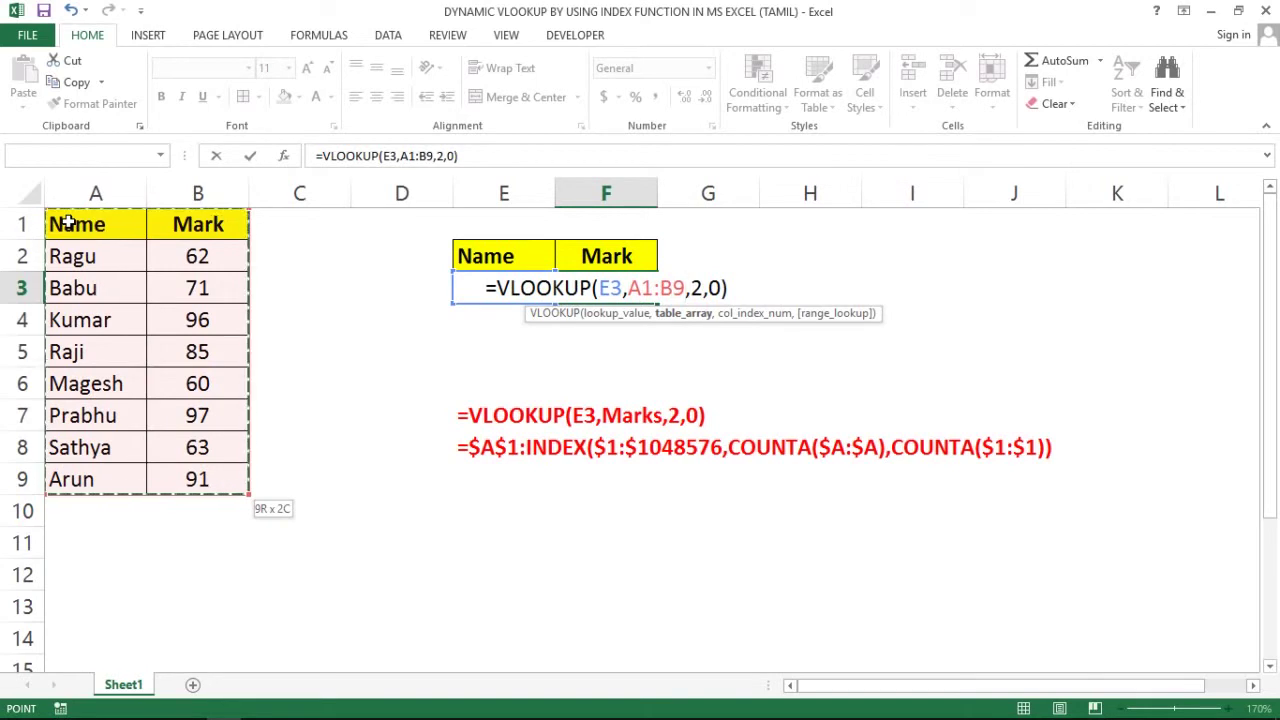
key(F4)
key(Return)
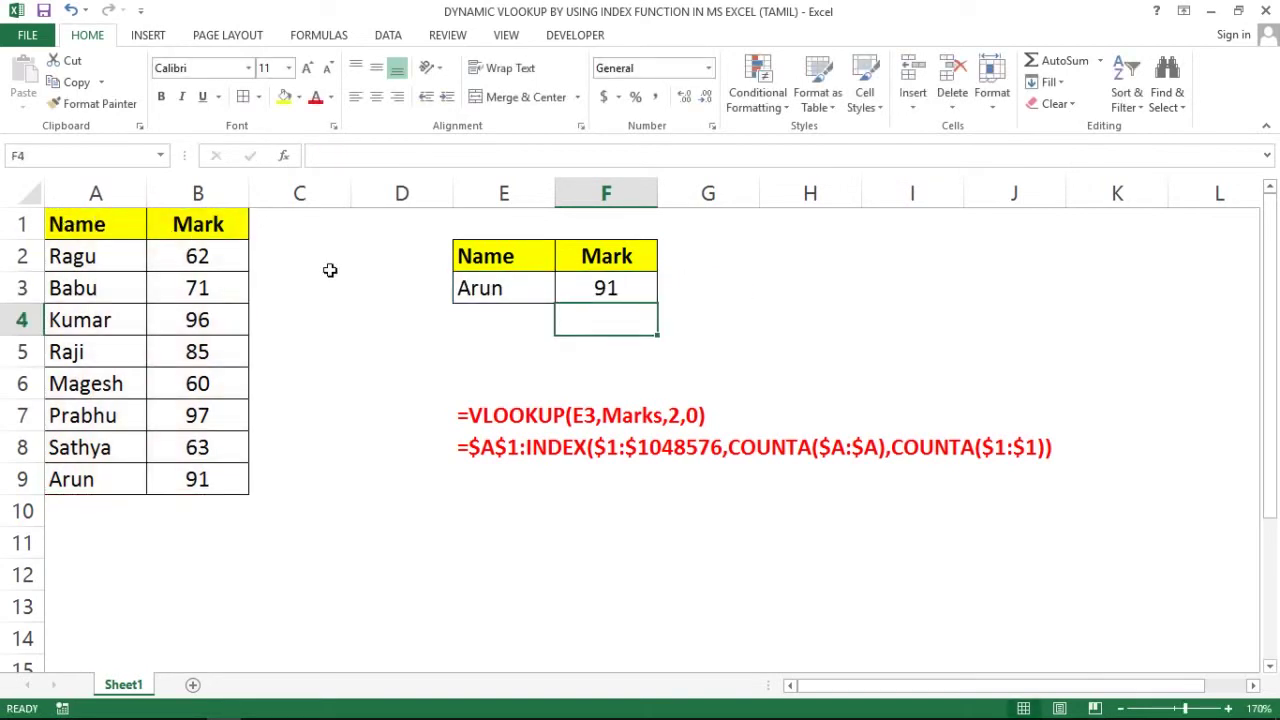
click(626, 290)
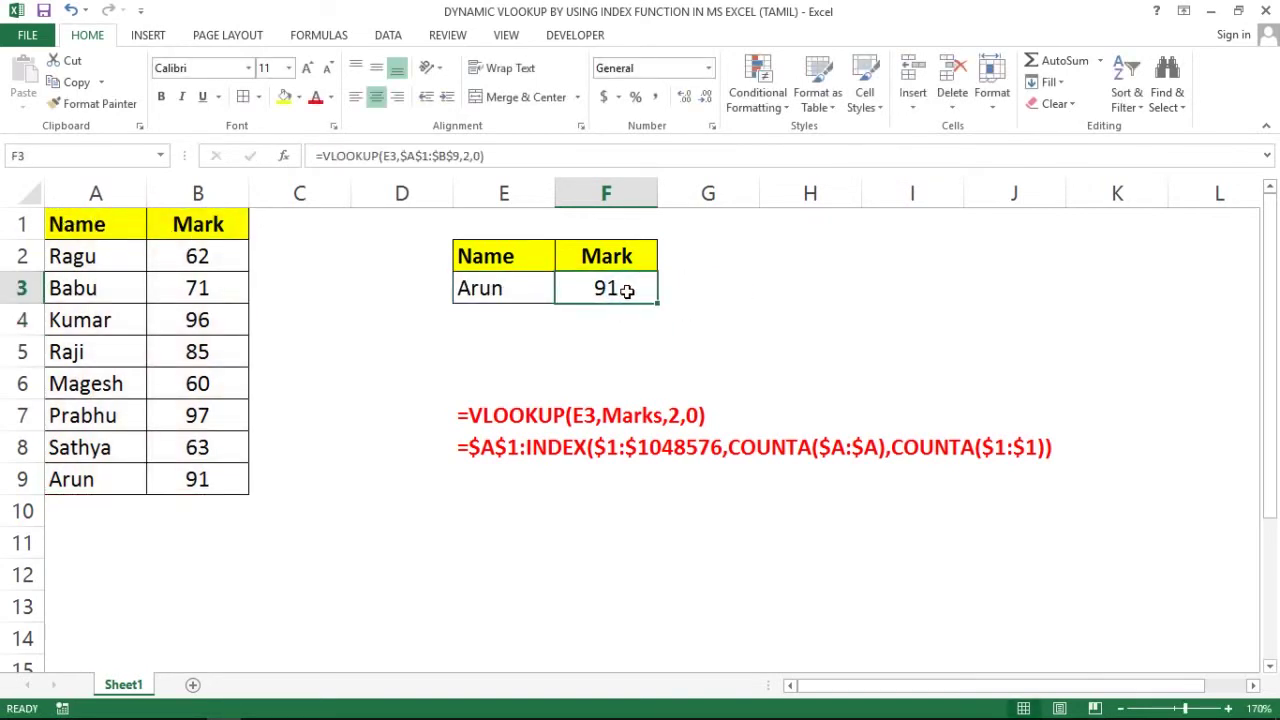
double_click(626, 290)
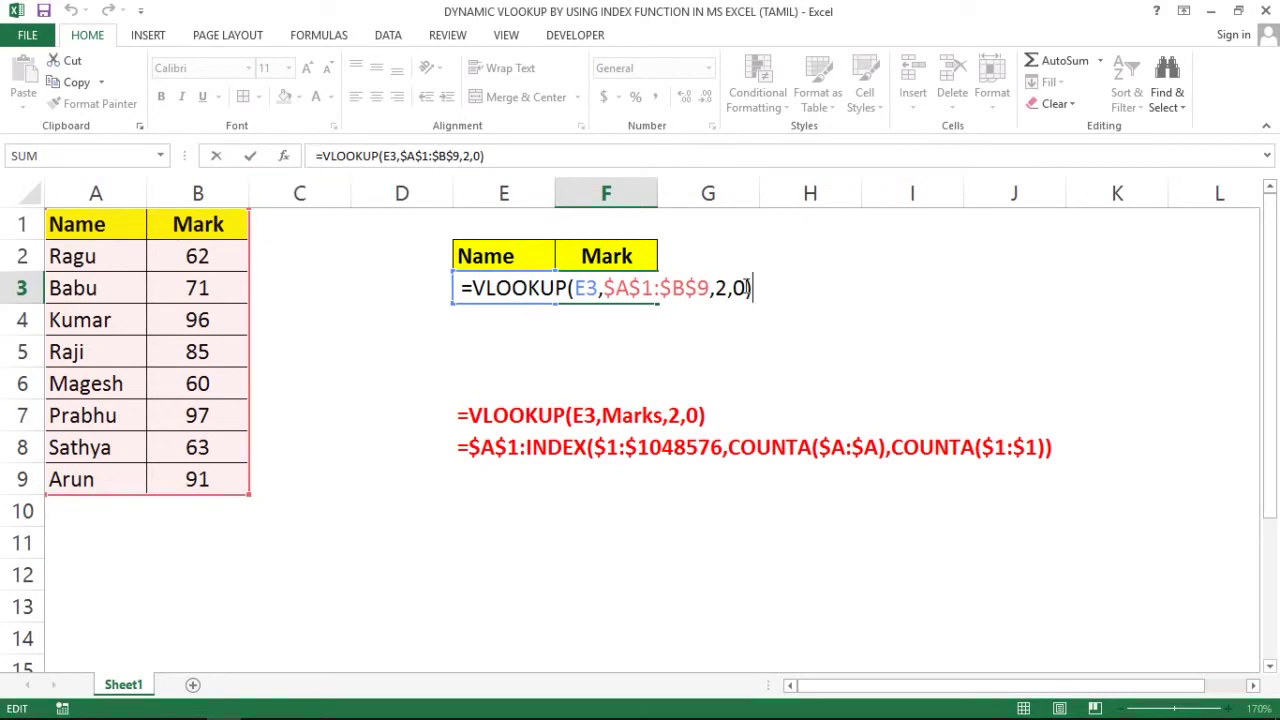
key(ctrl+Return)
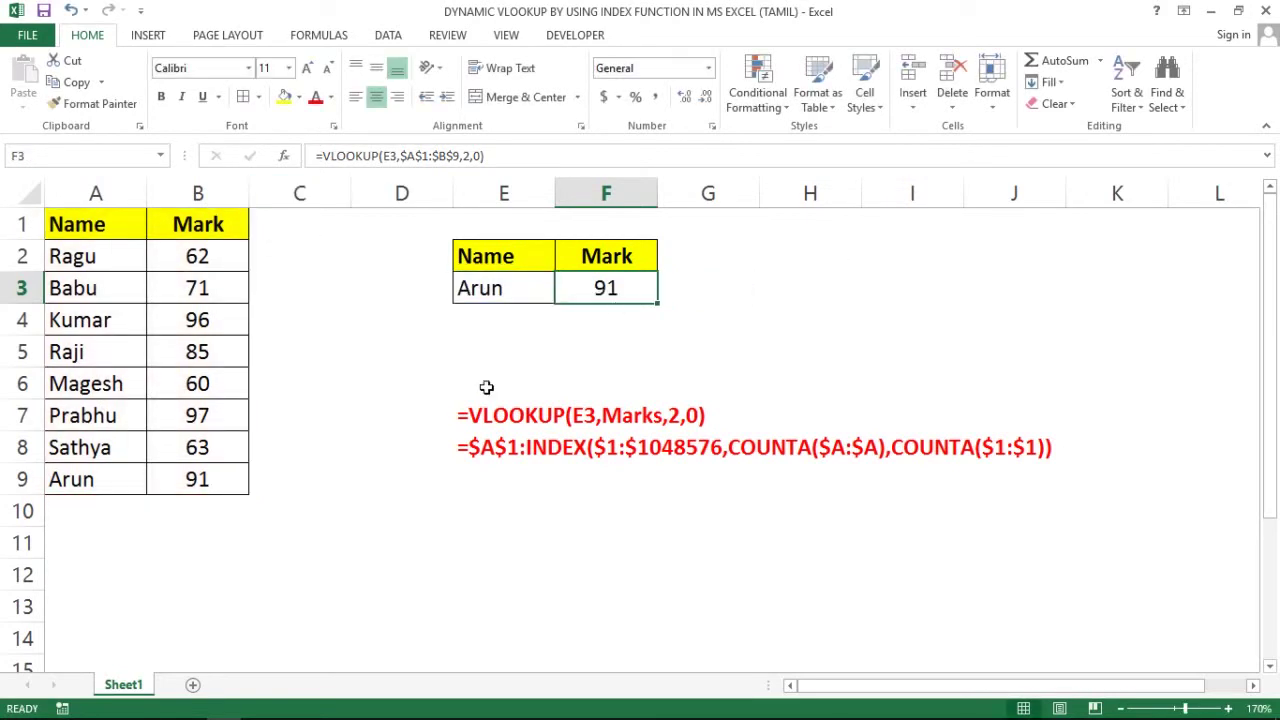
click(472, 411)
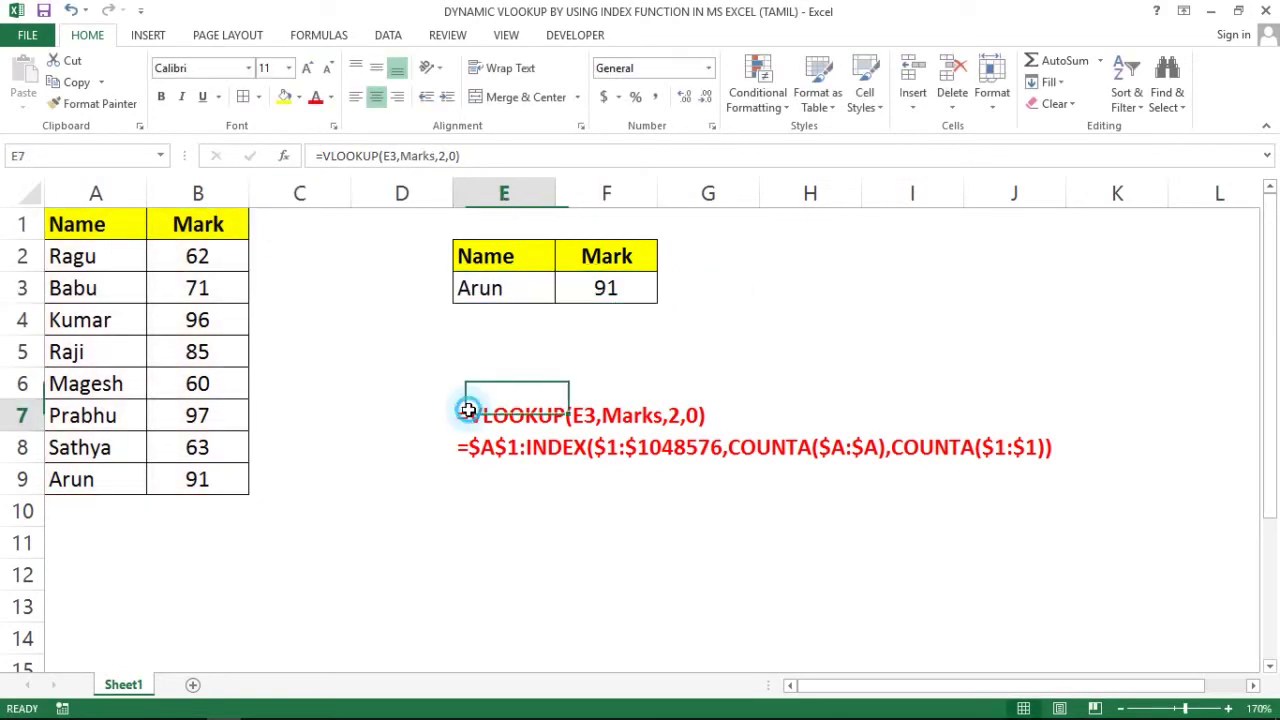
click(362, 515)
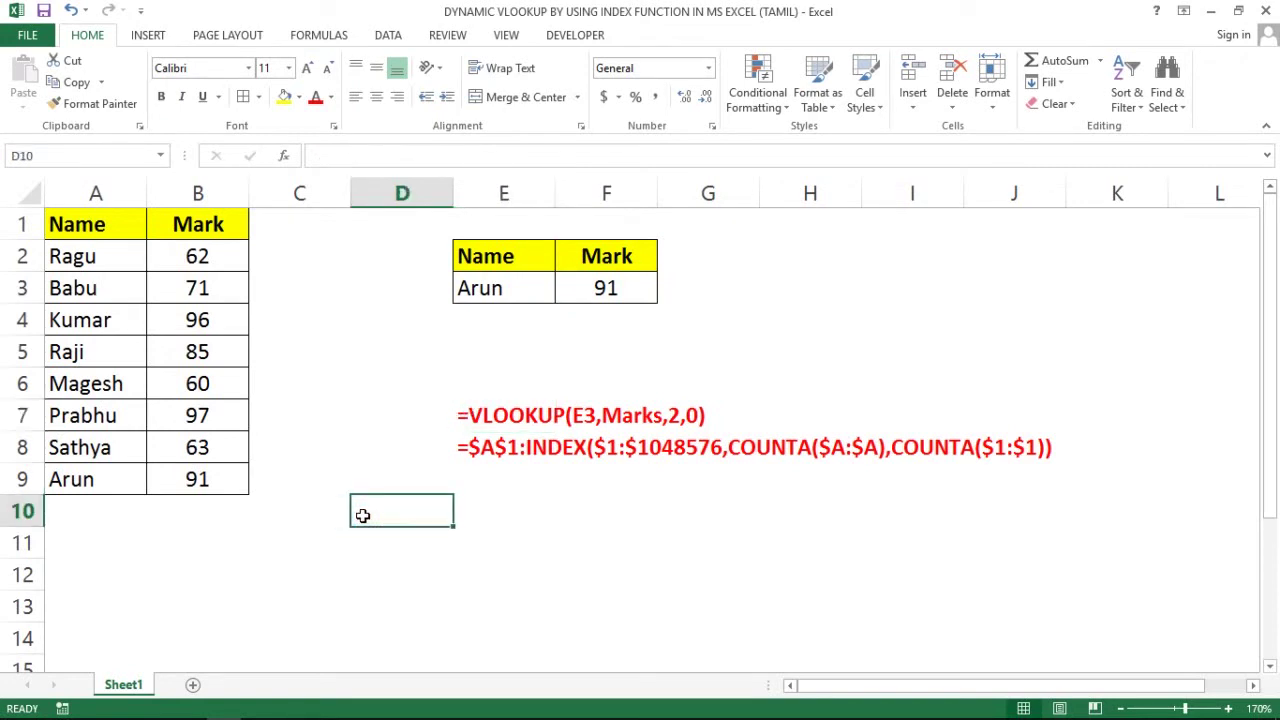
click(527, 438)
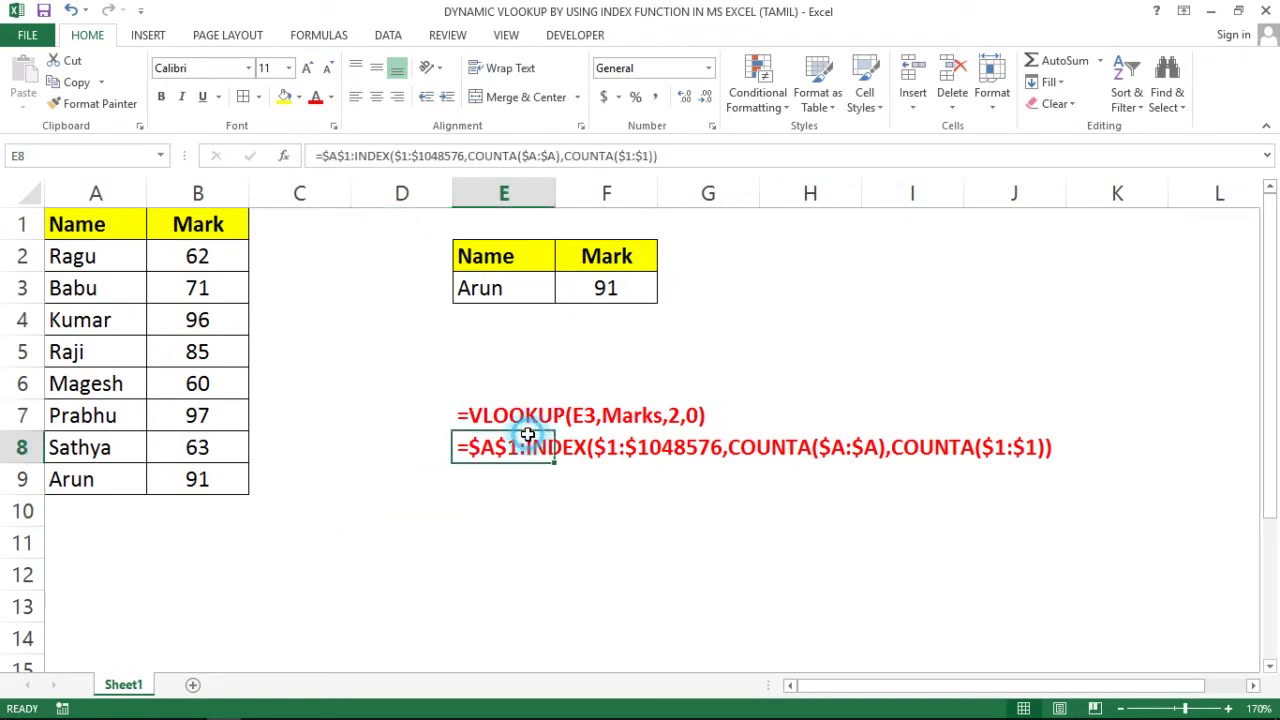
click(366, 371)
click(325, 352)
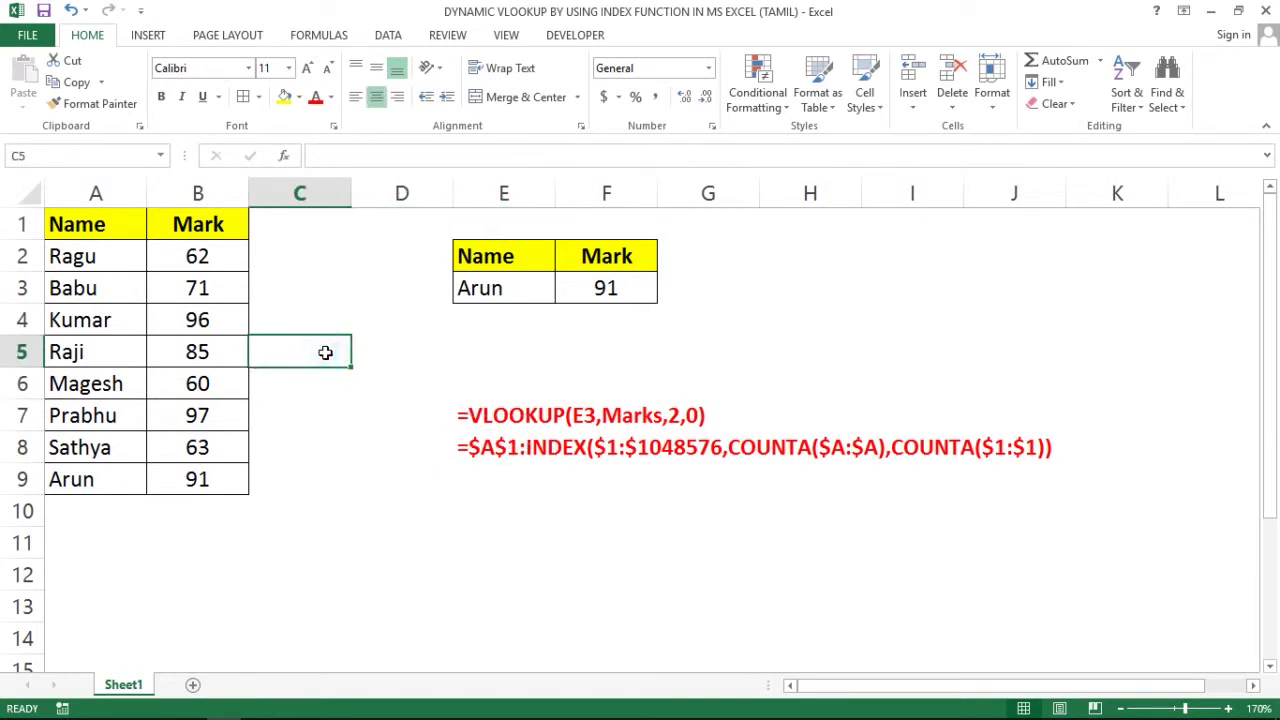
click(382, 350)
text(=)
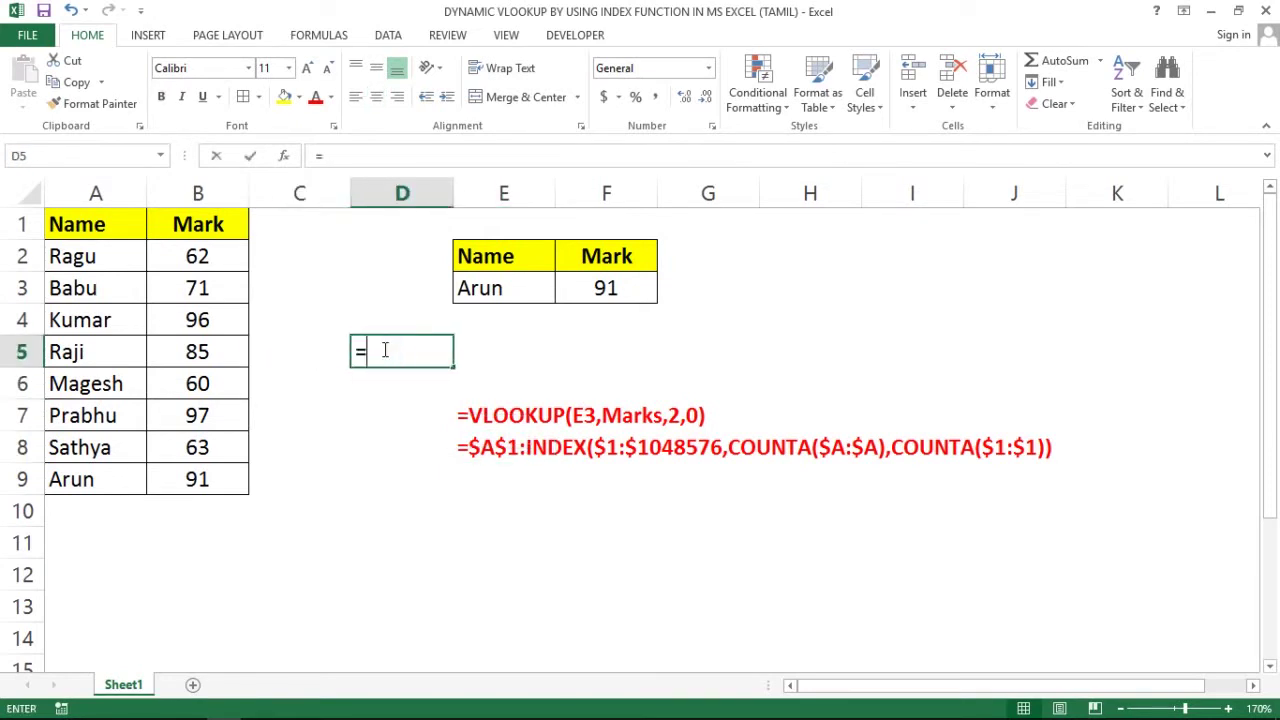
text(in)
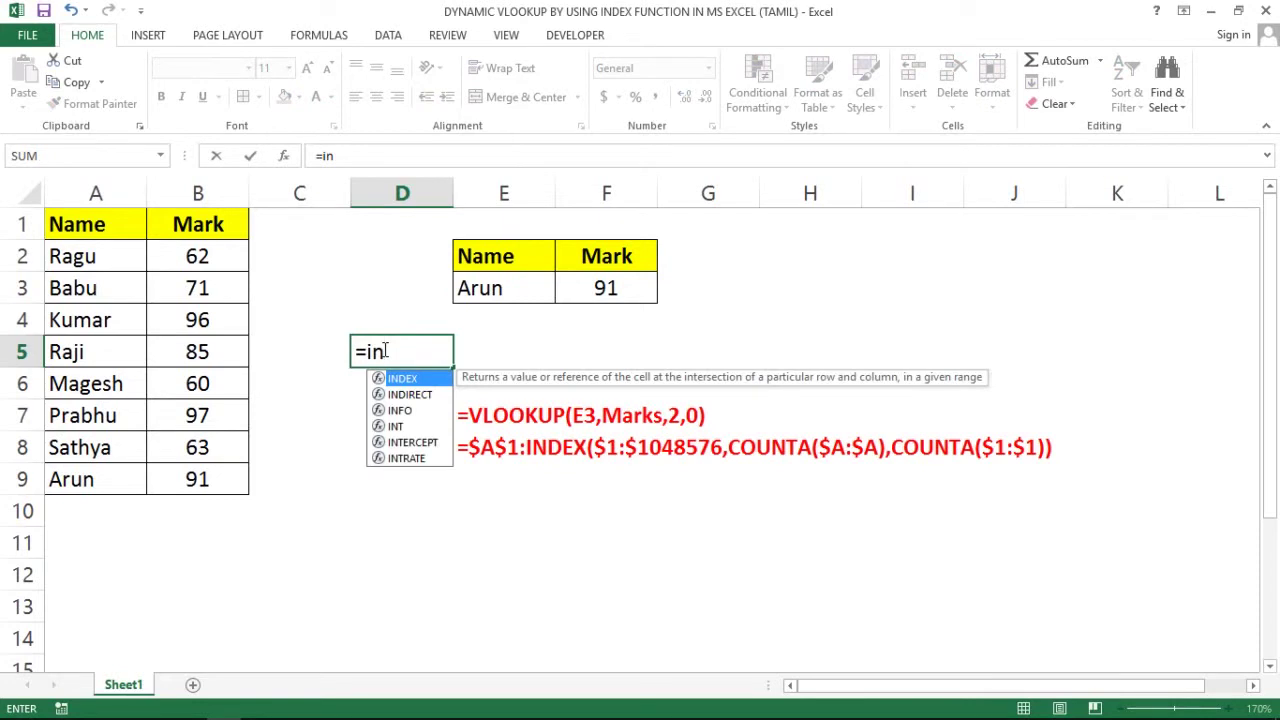
key(Tab)
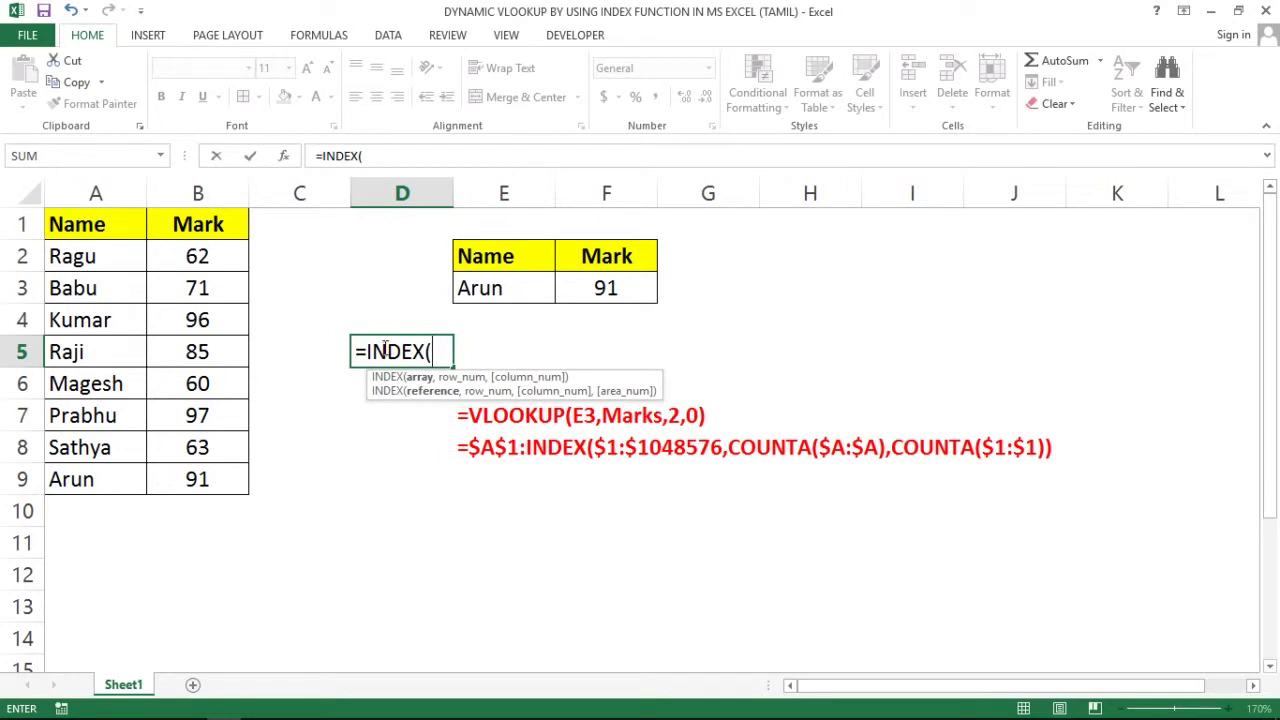
click(116, 259)
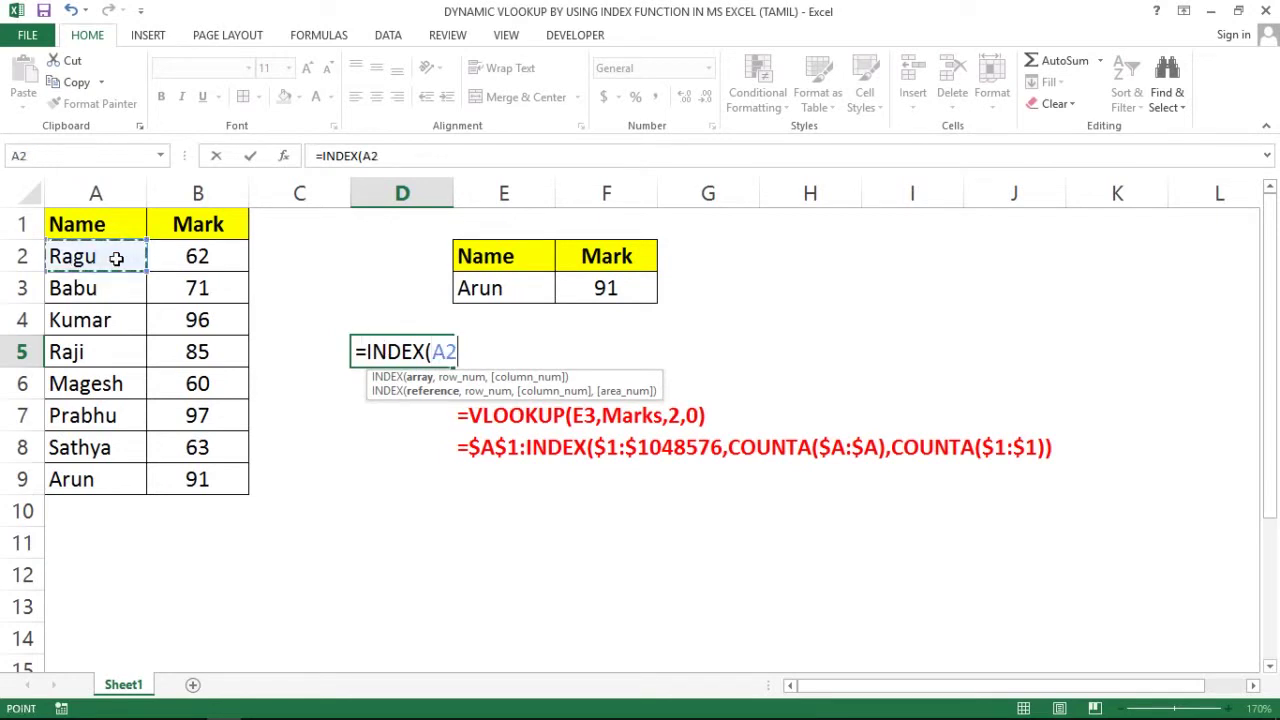
key(shift+Down)
key(shift+Down)
key(shift+Down)
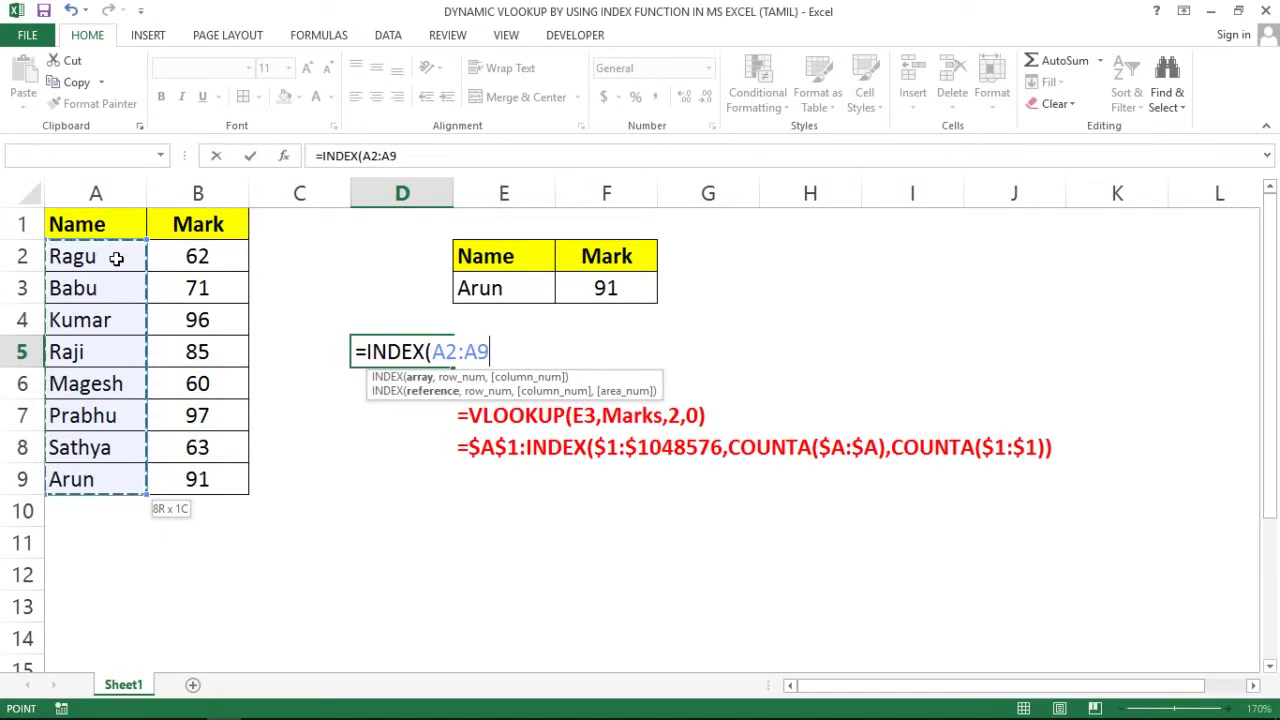
key(Escape)
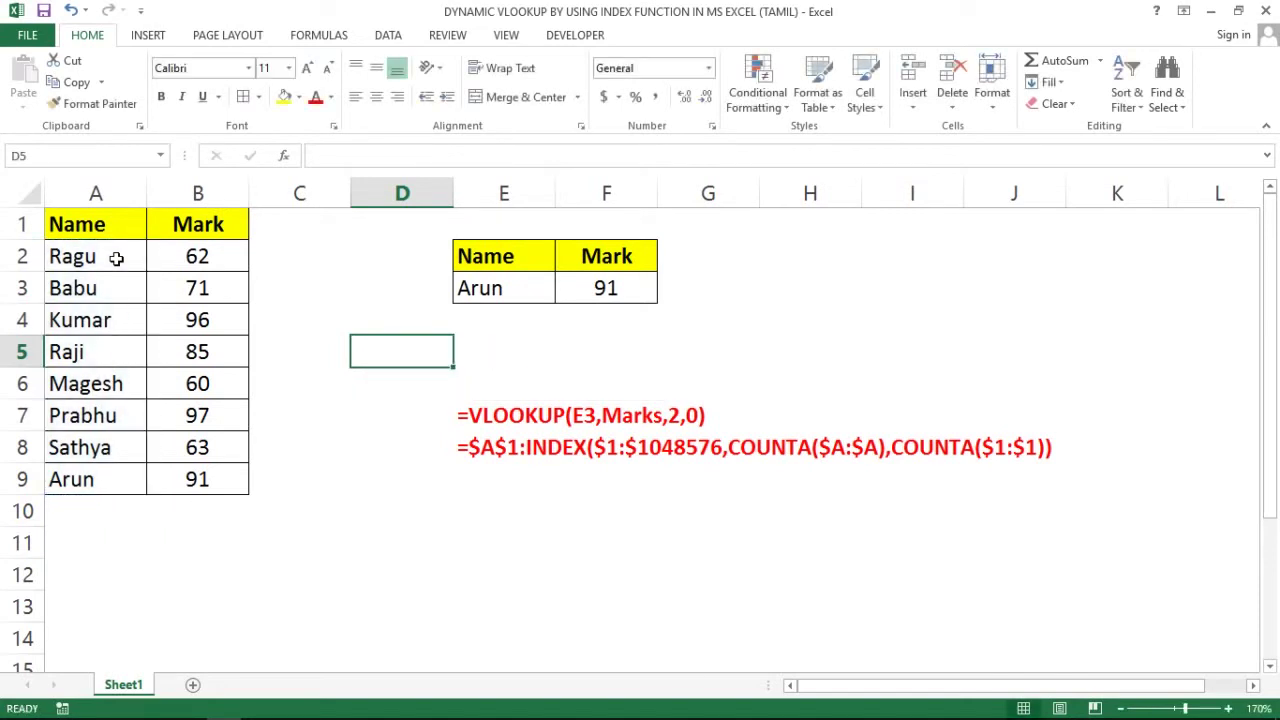
Start D5's formula as =$A$1: with an absolute A1 anchor and no end reference.
text(=)
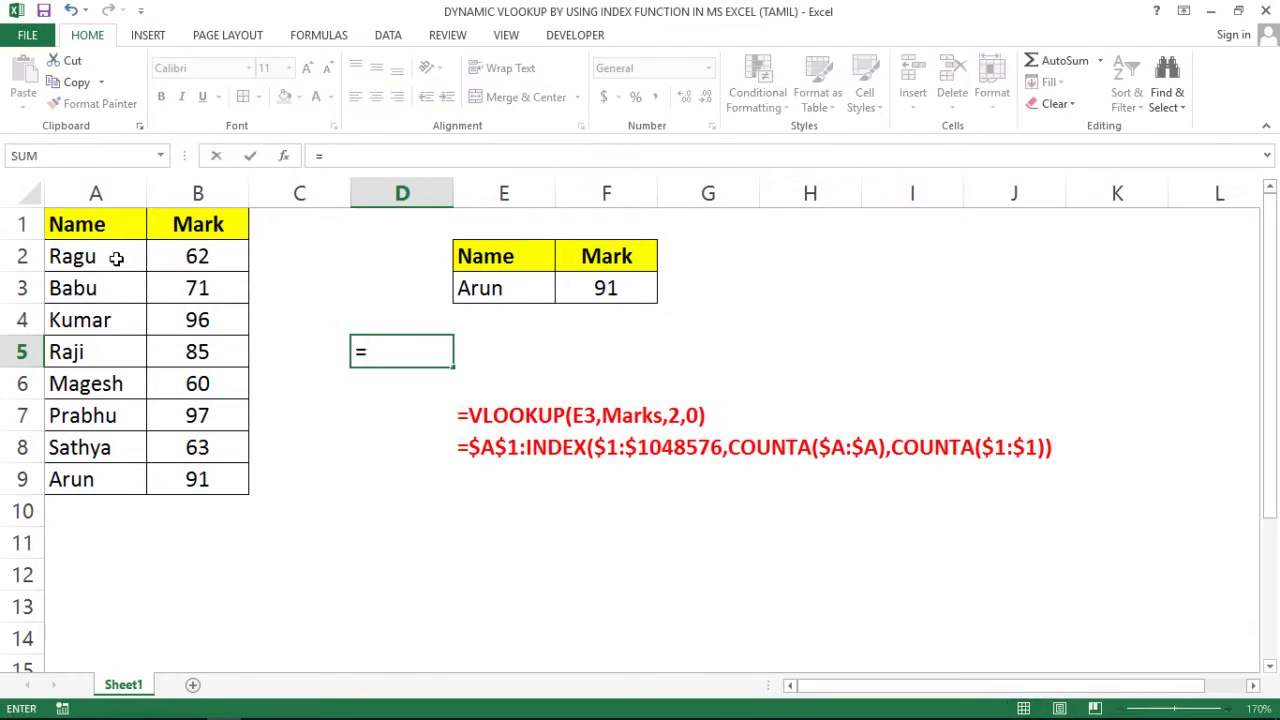
click(107, 225)
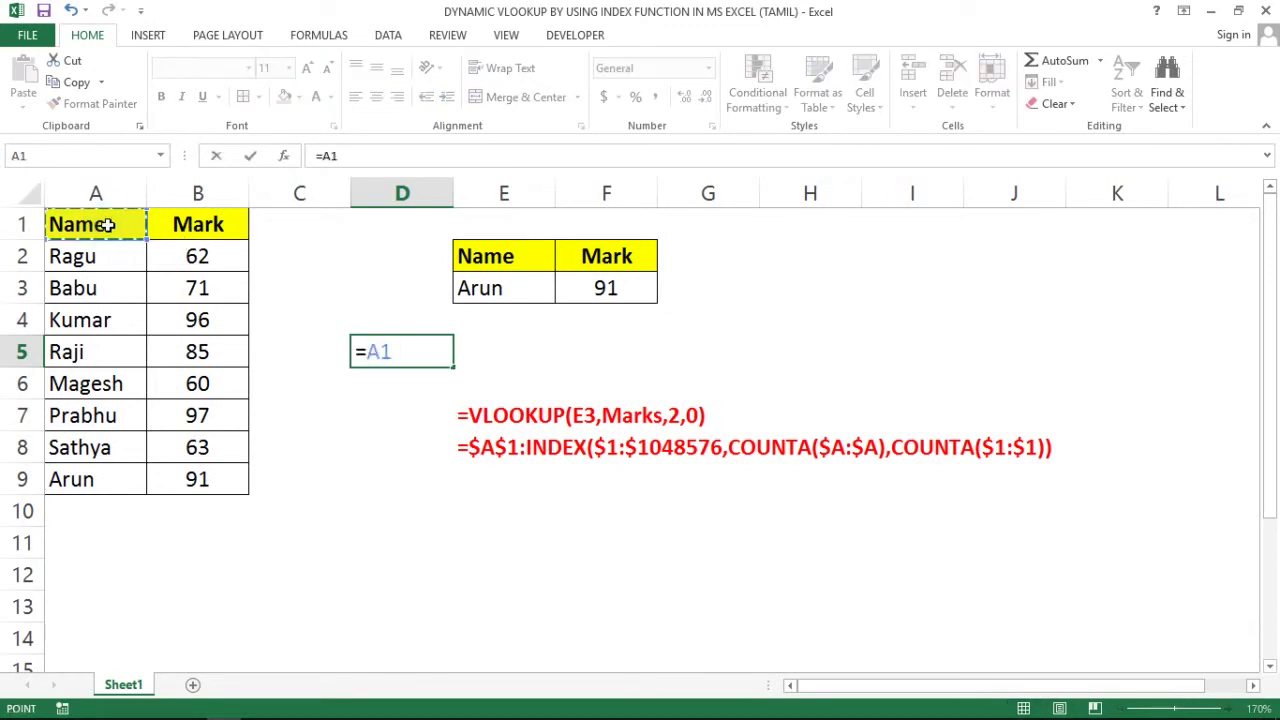
key(F4)
key(F8)
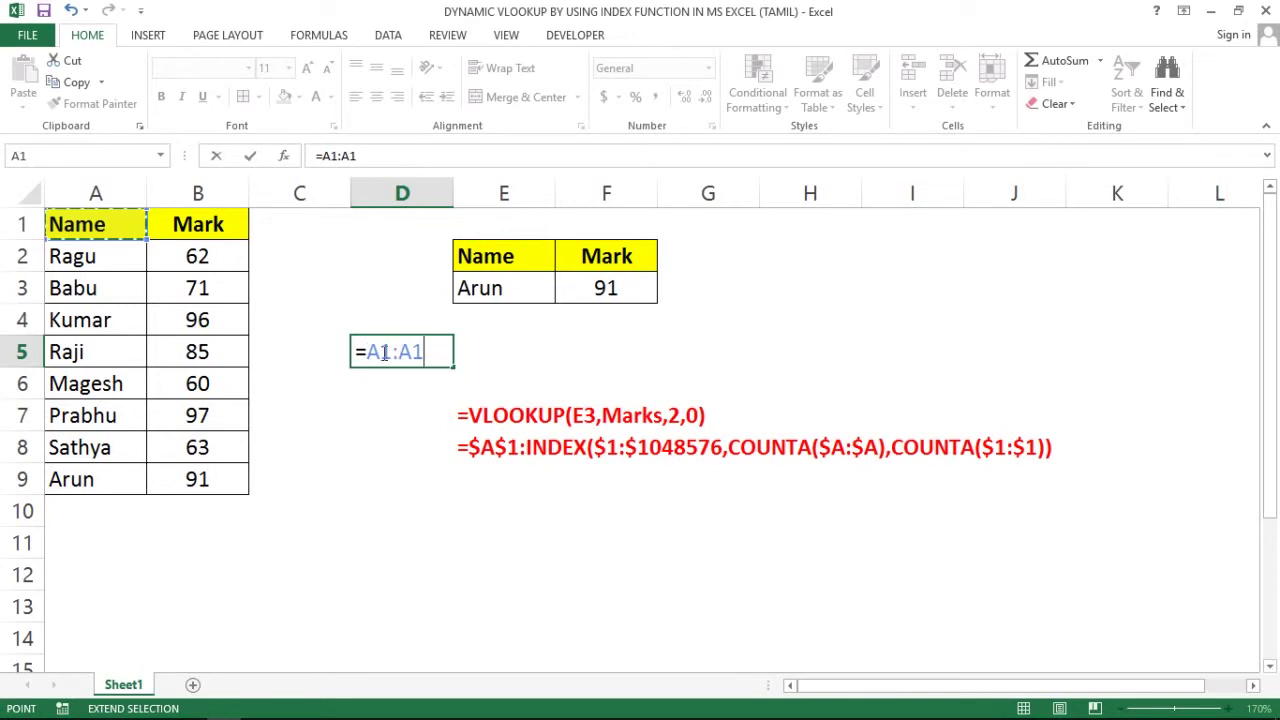
shift+click(383, 352)
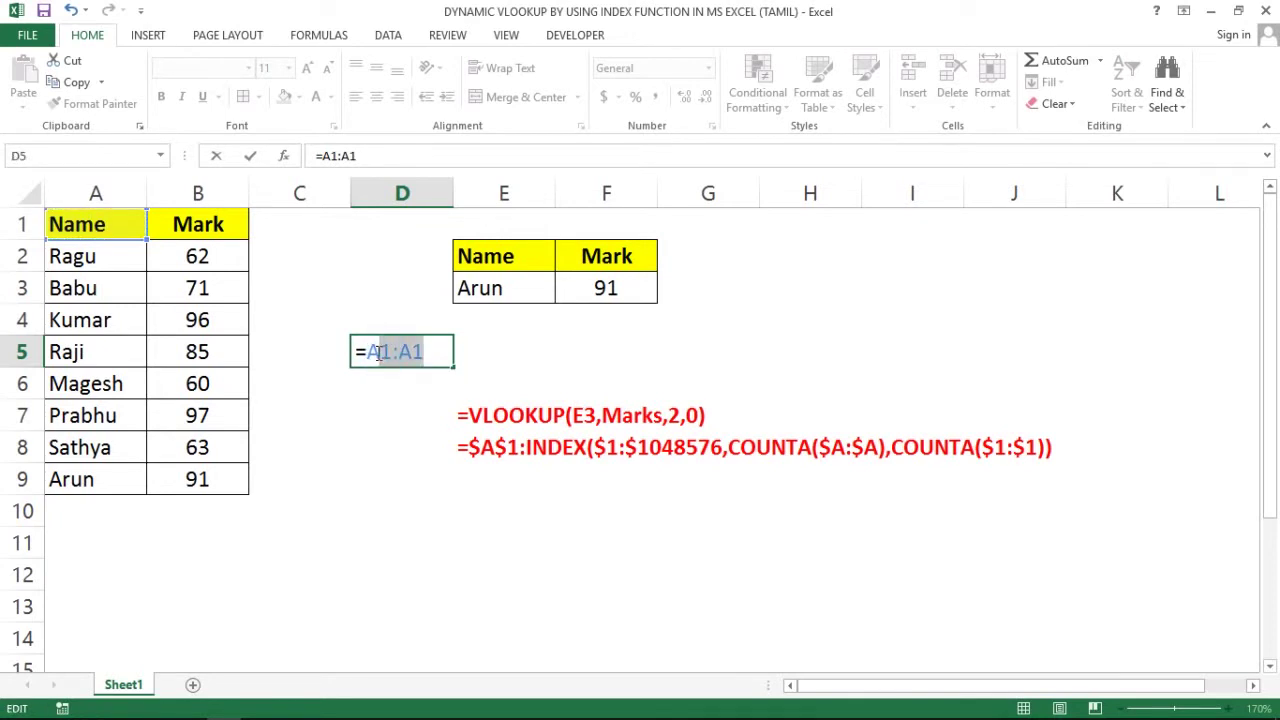
click(379, 352)
key(F4)
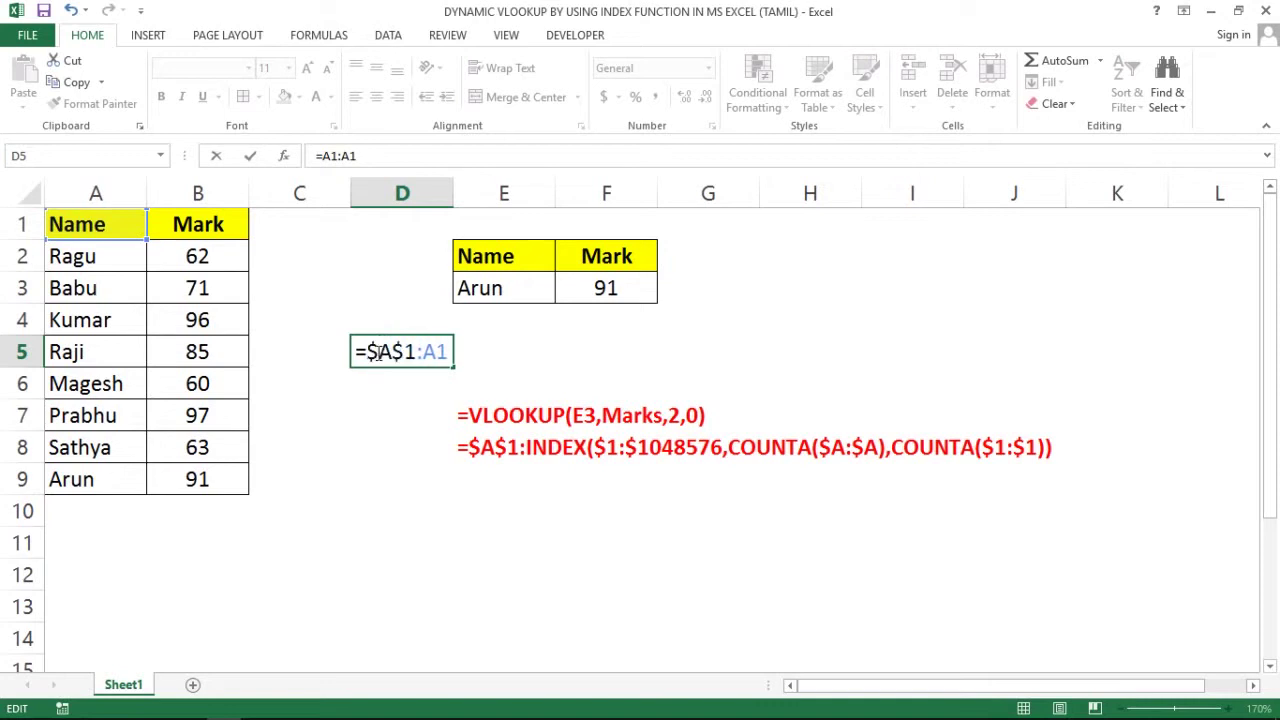
click(445, 352)
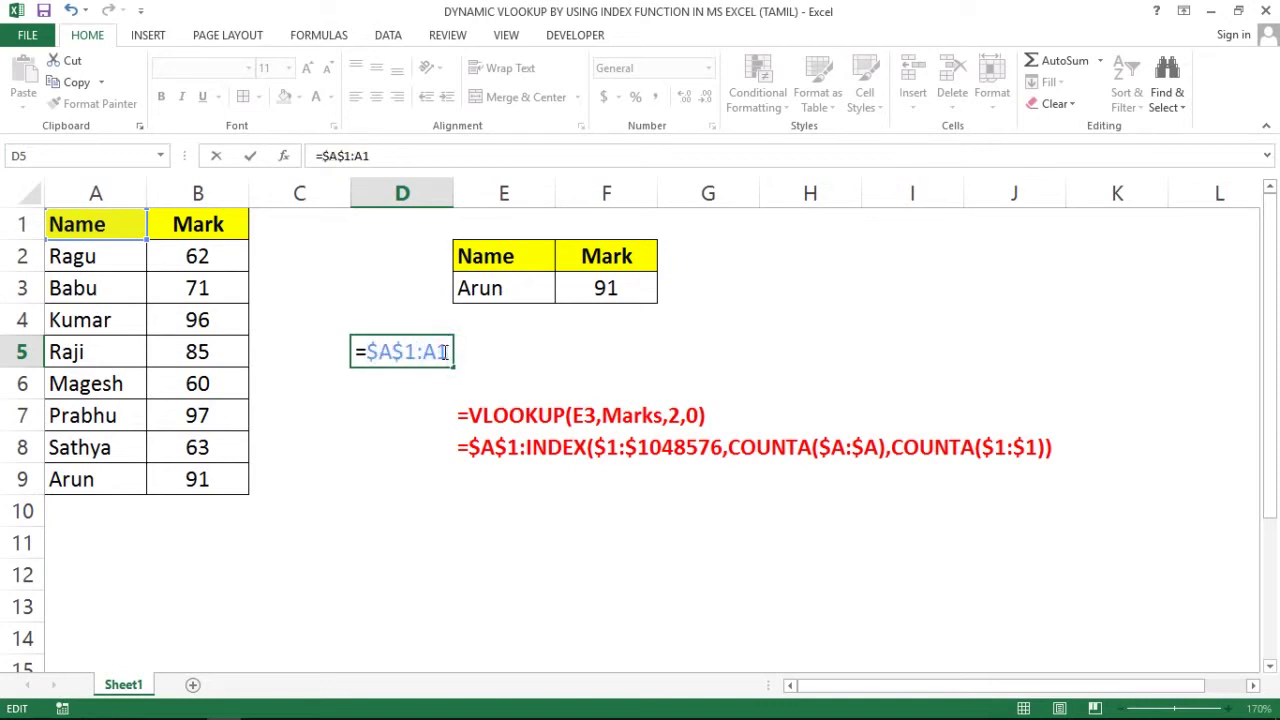
key(BackSpace)
key(BackSpace)
Extend D5's formula with INDEX and COUNTA to =$A$1:INDEX($1:$1048576,COUNTA($A:$A),COUNTA($.
text(ind)
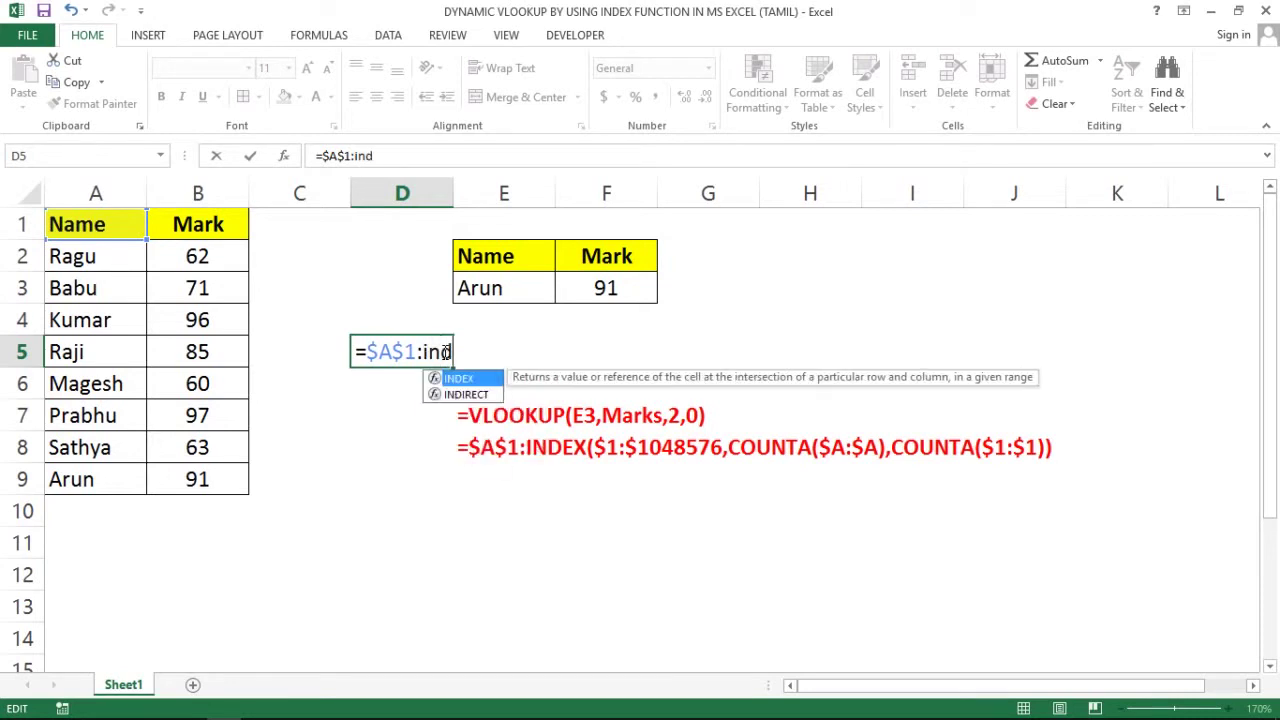
key(Tab)
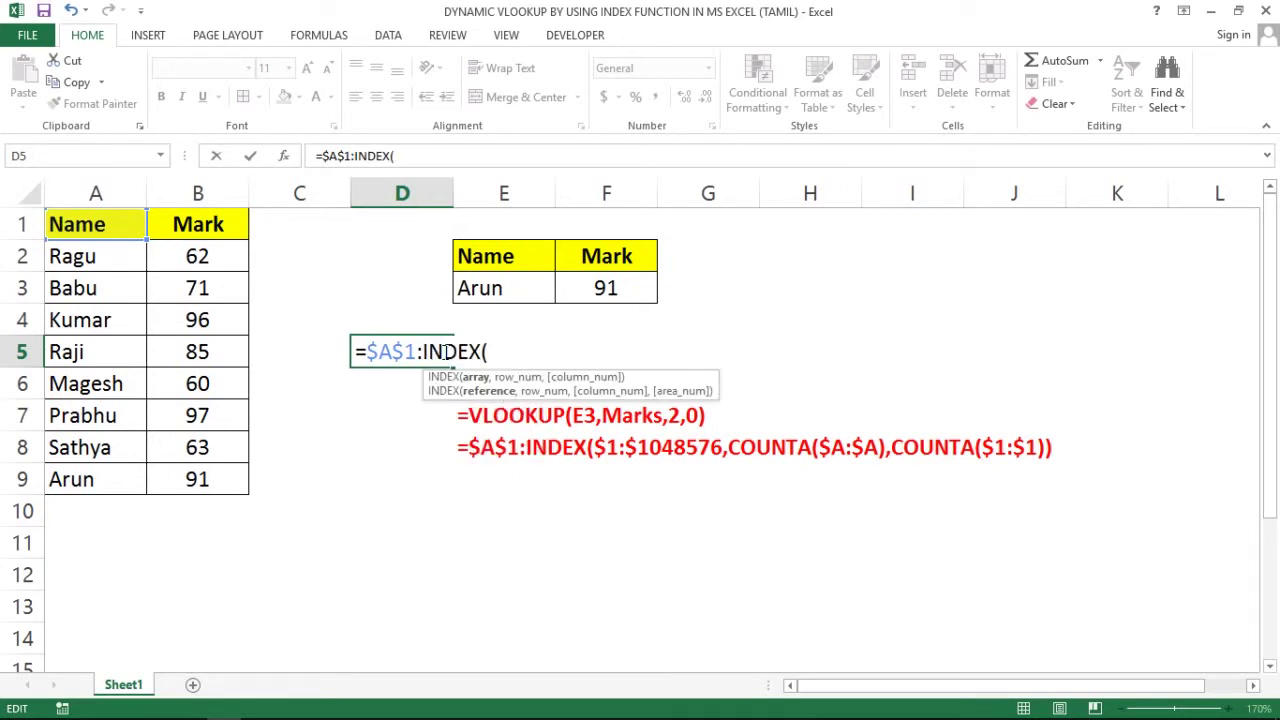
text($1:)
text($)
text(1:$10)
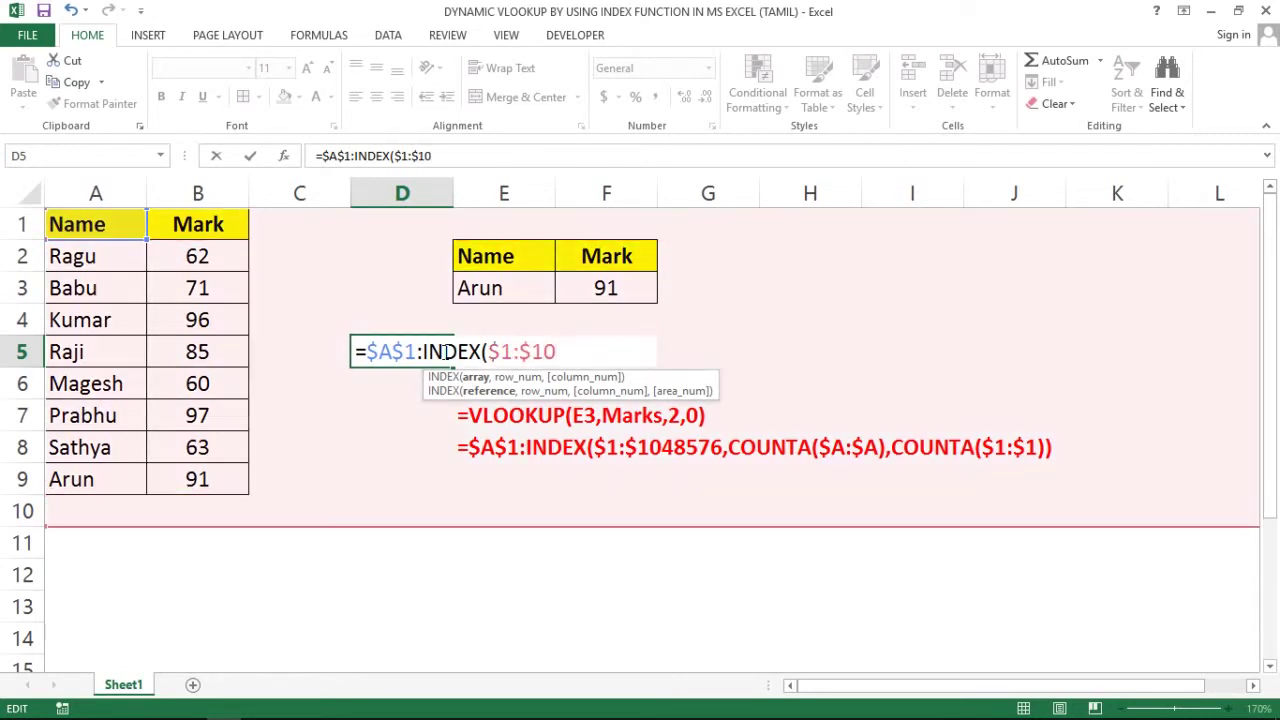
text(48)
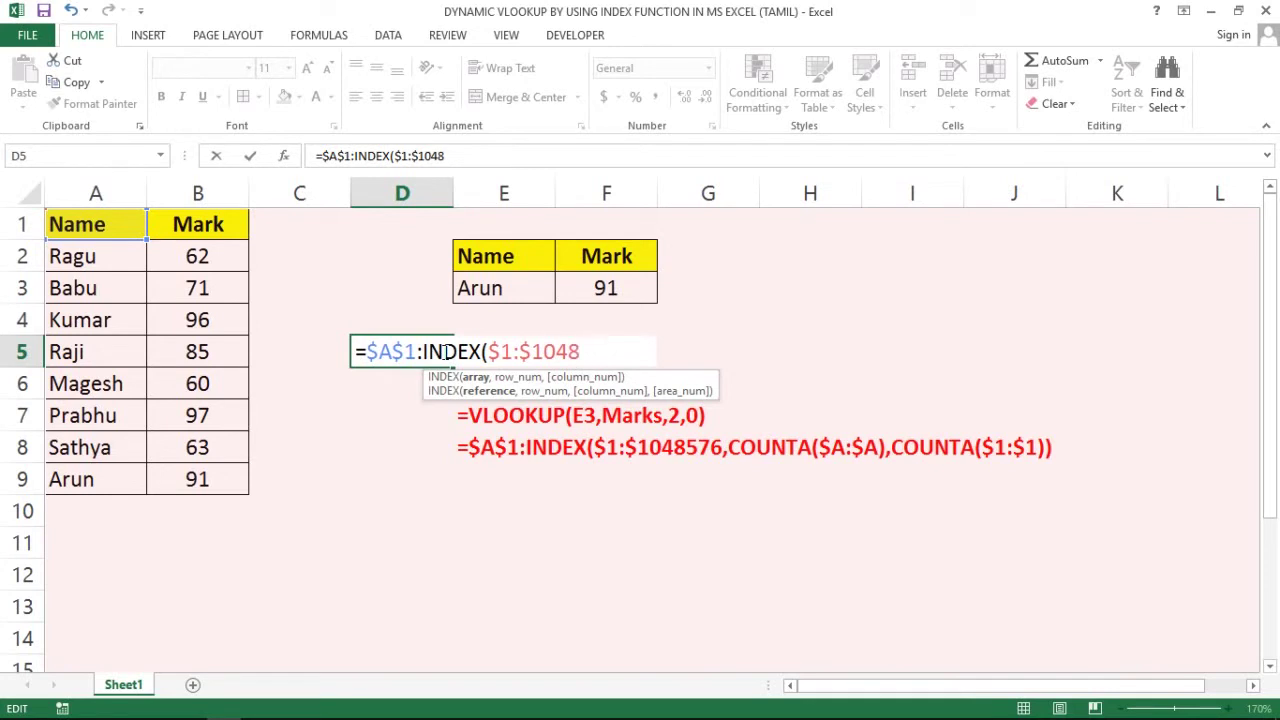
text(576)
text(,)
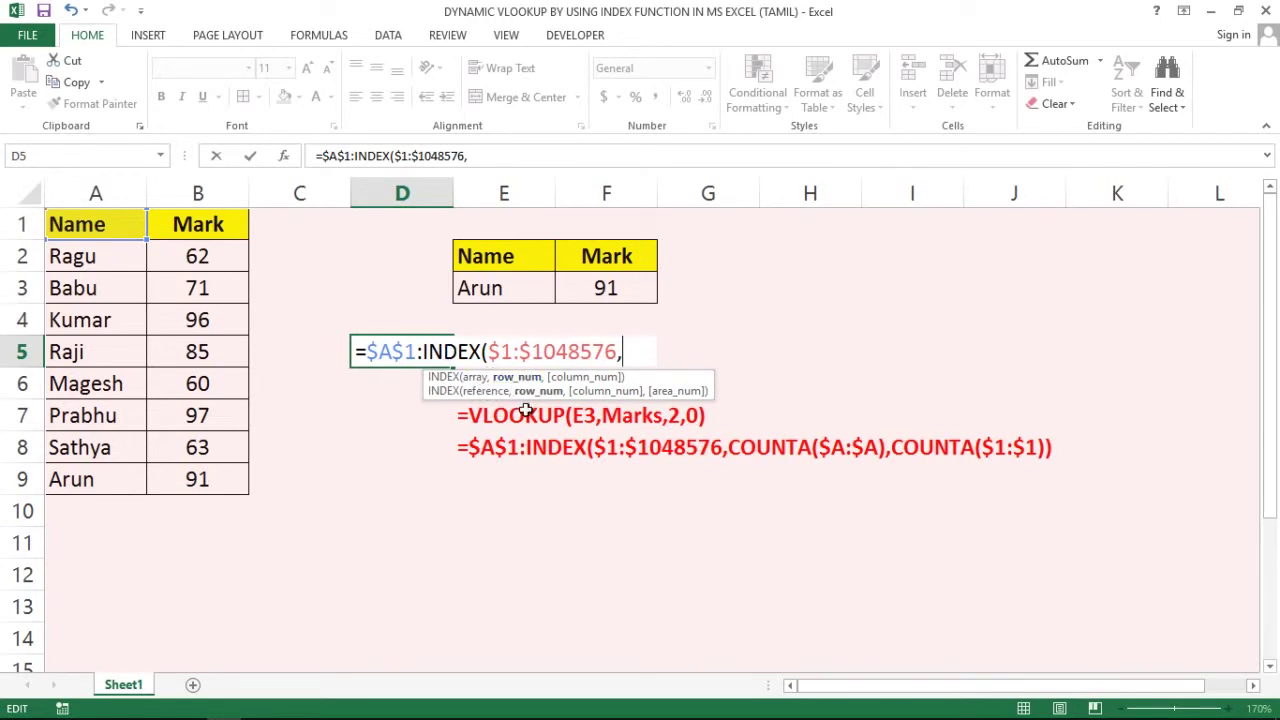
text(counta)
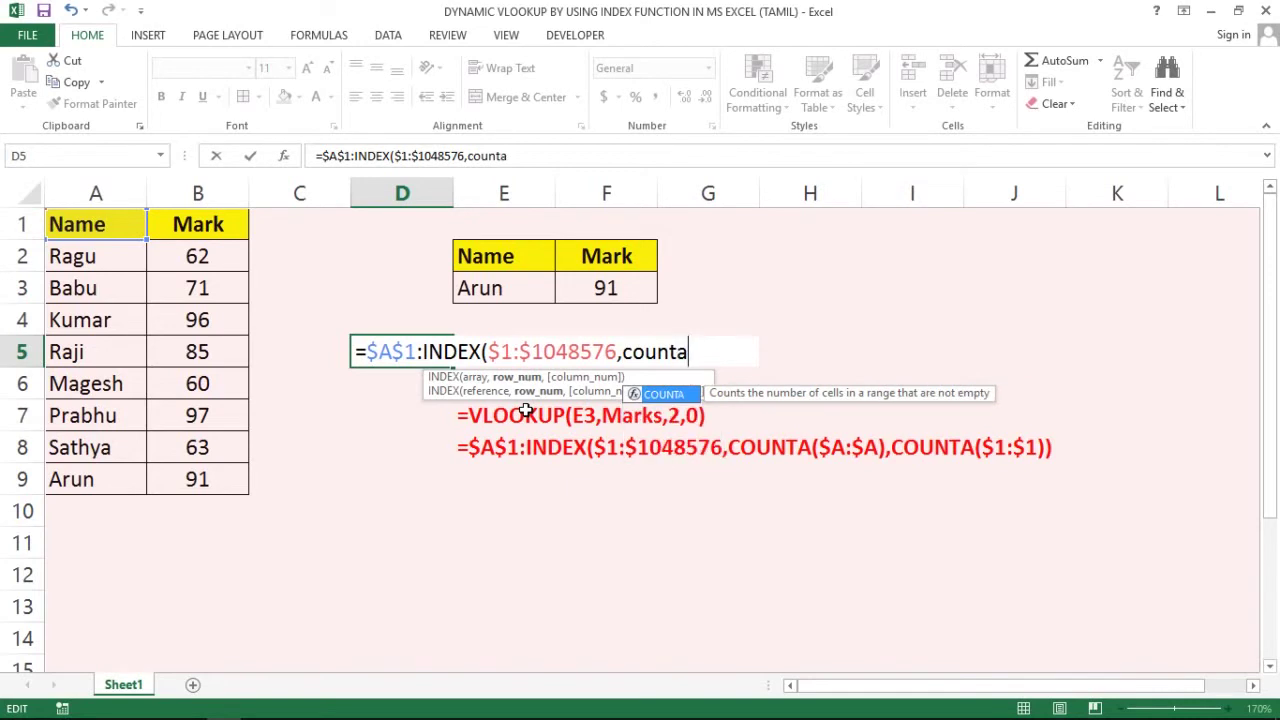
key(Tab)
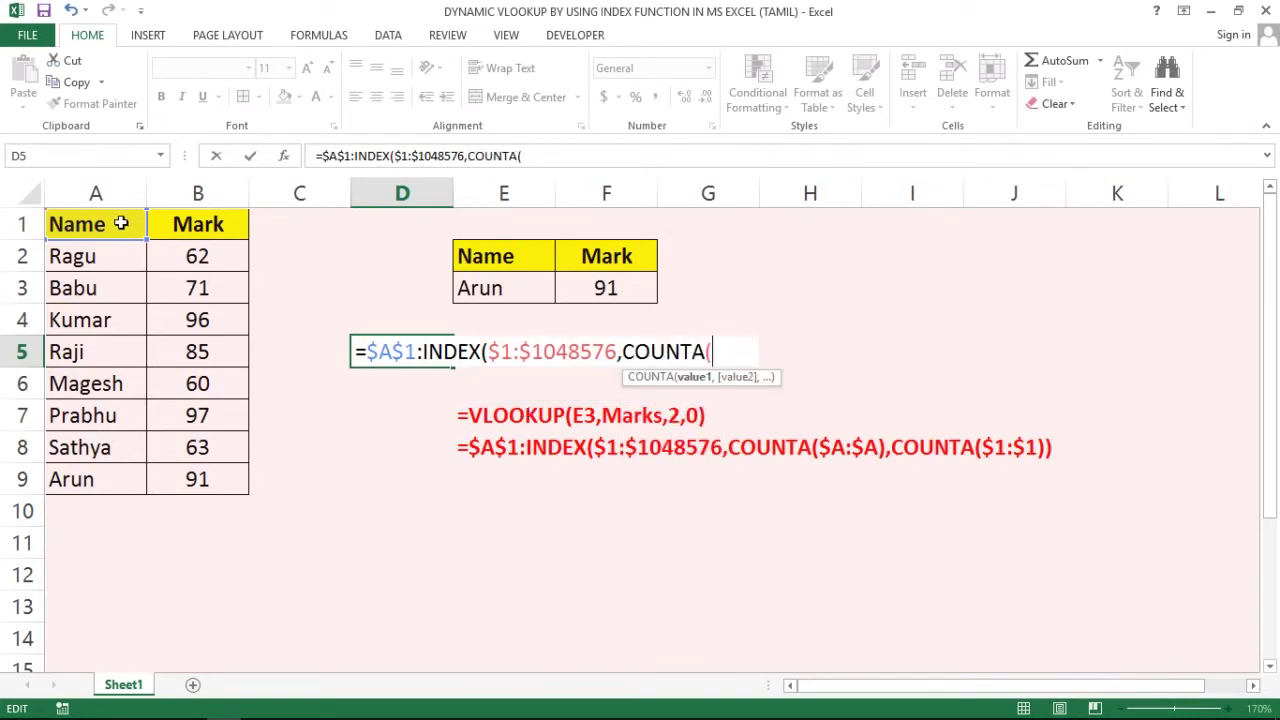
click(96, 190)
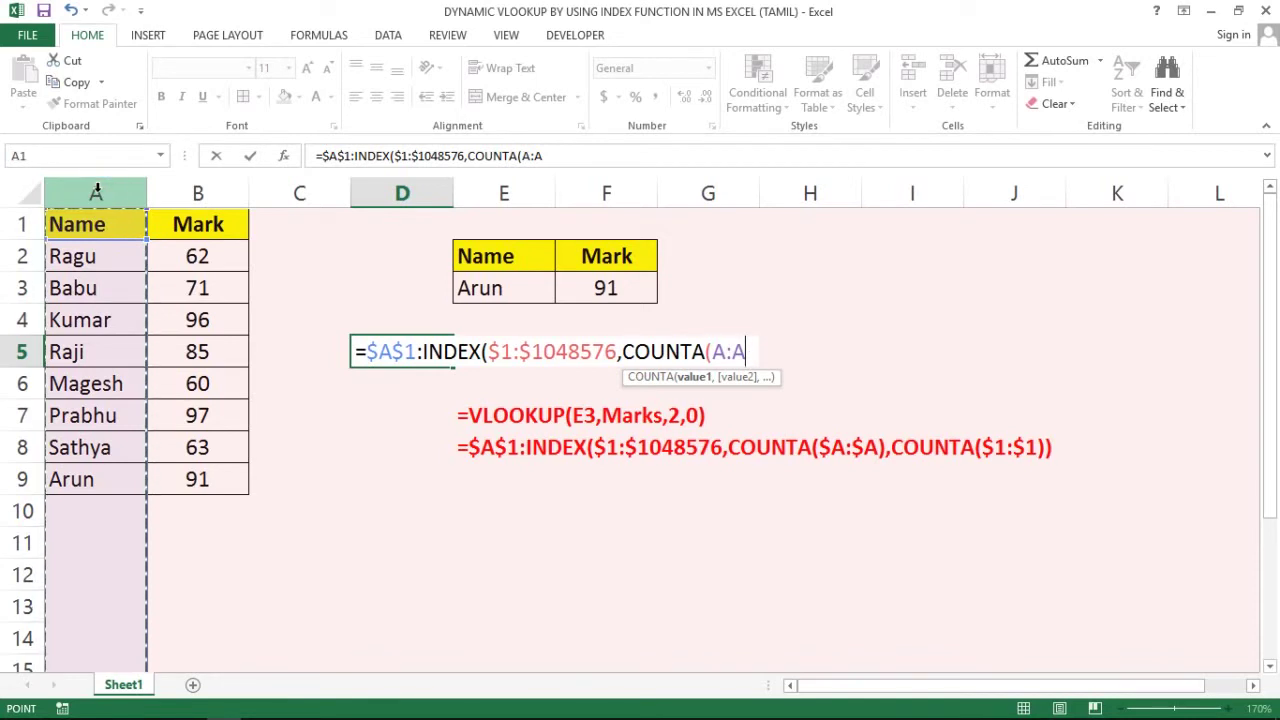
key(F4)
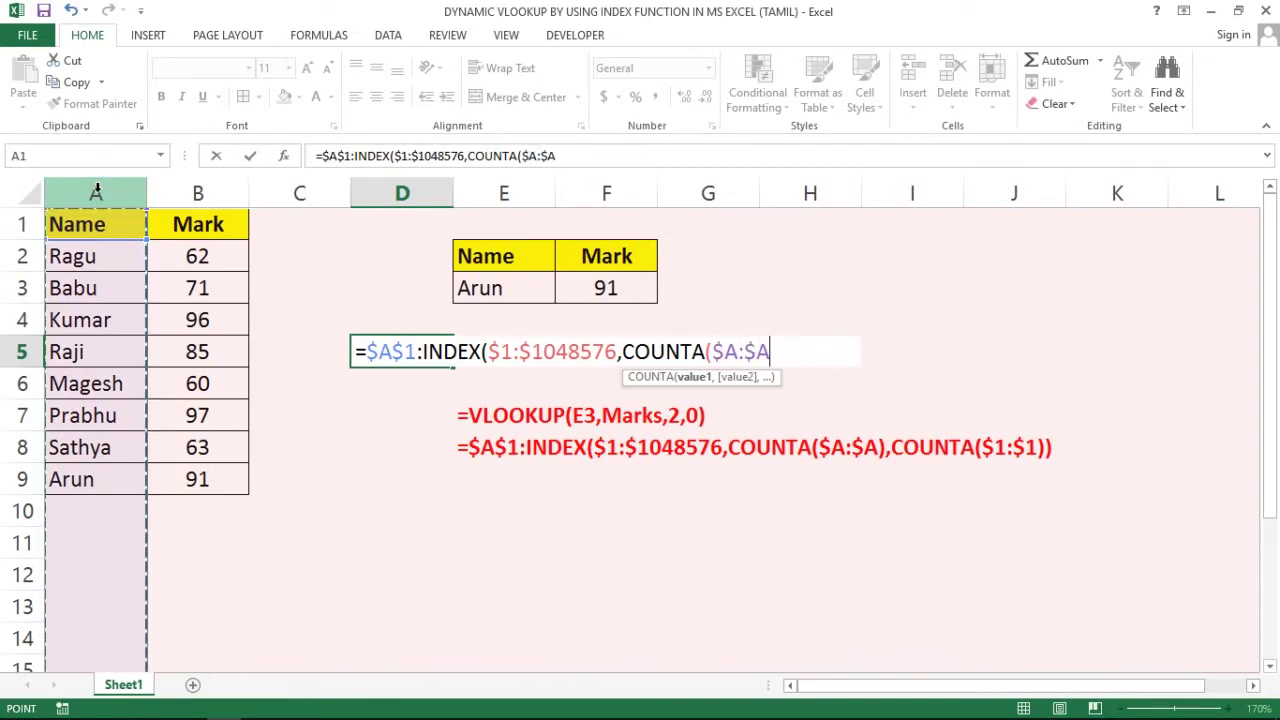
text(),)
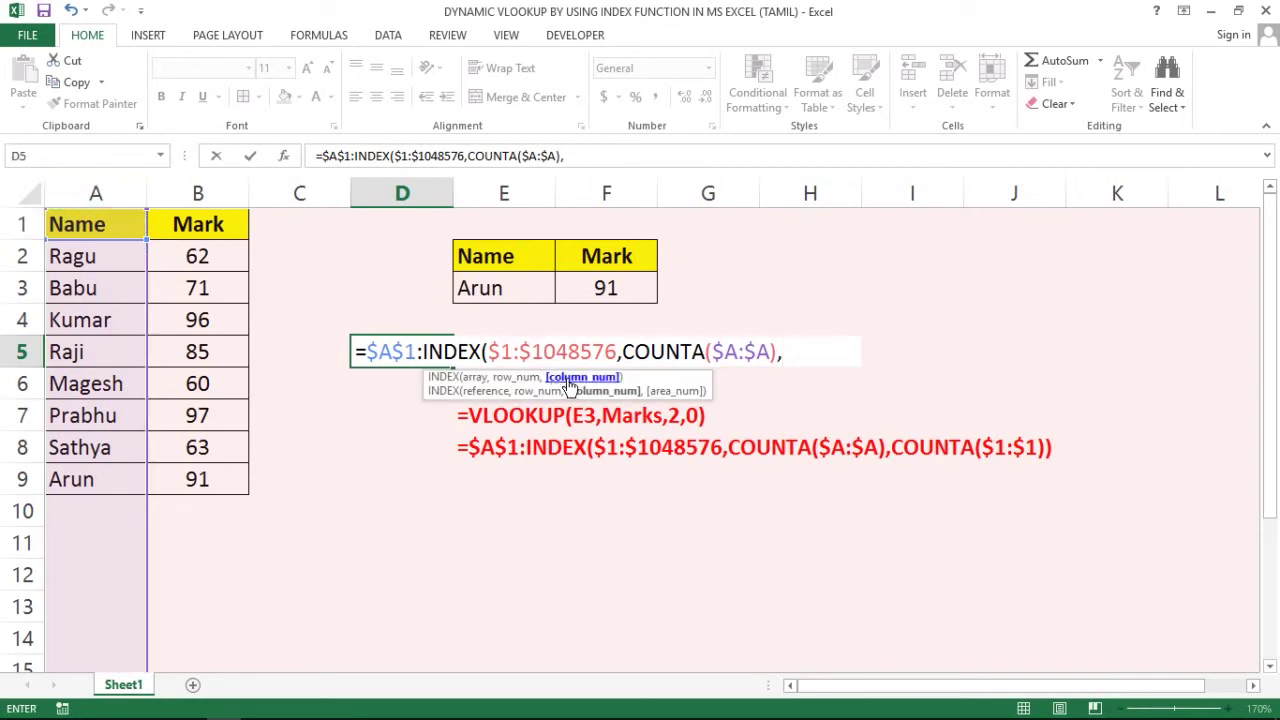
text(coun)
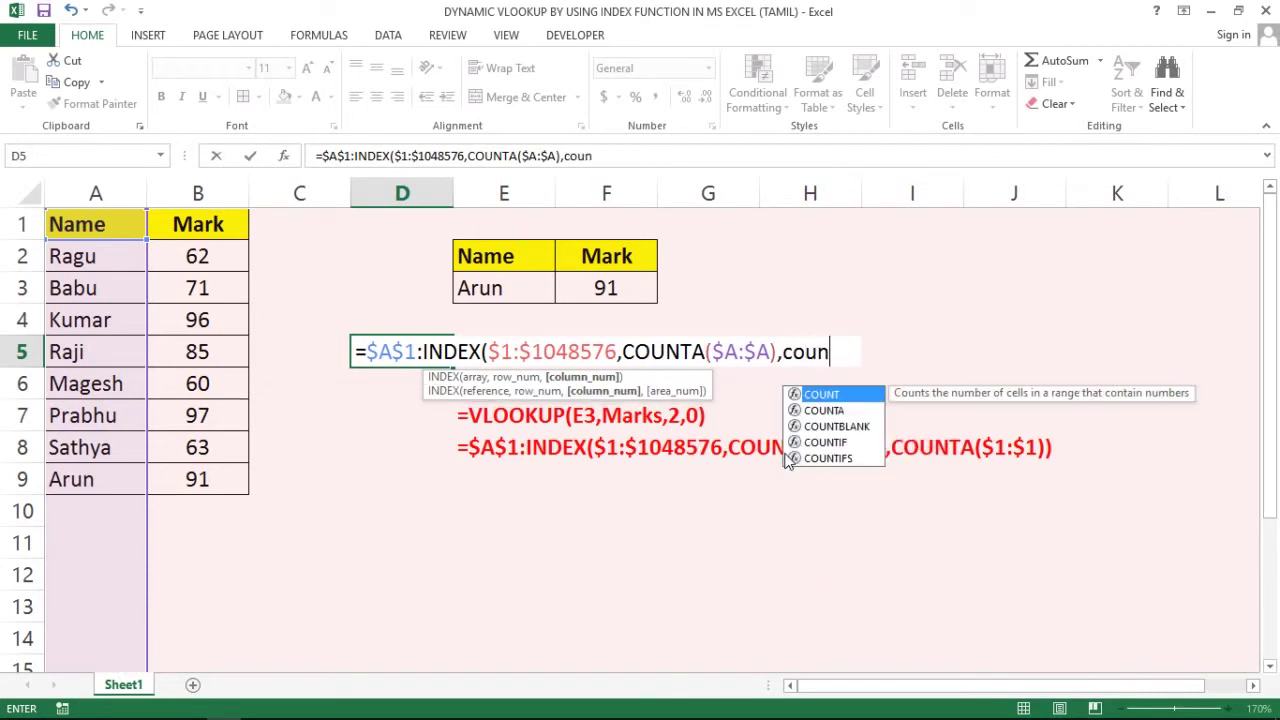
text(ta)
key(Tab)
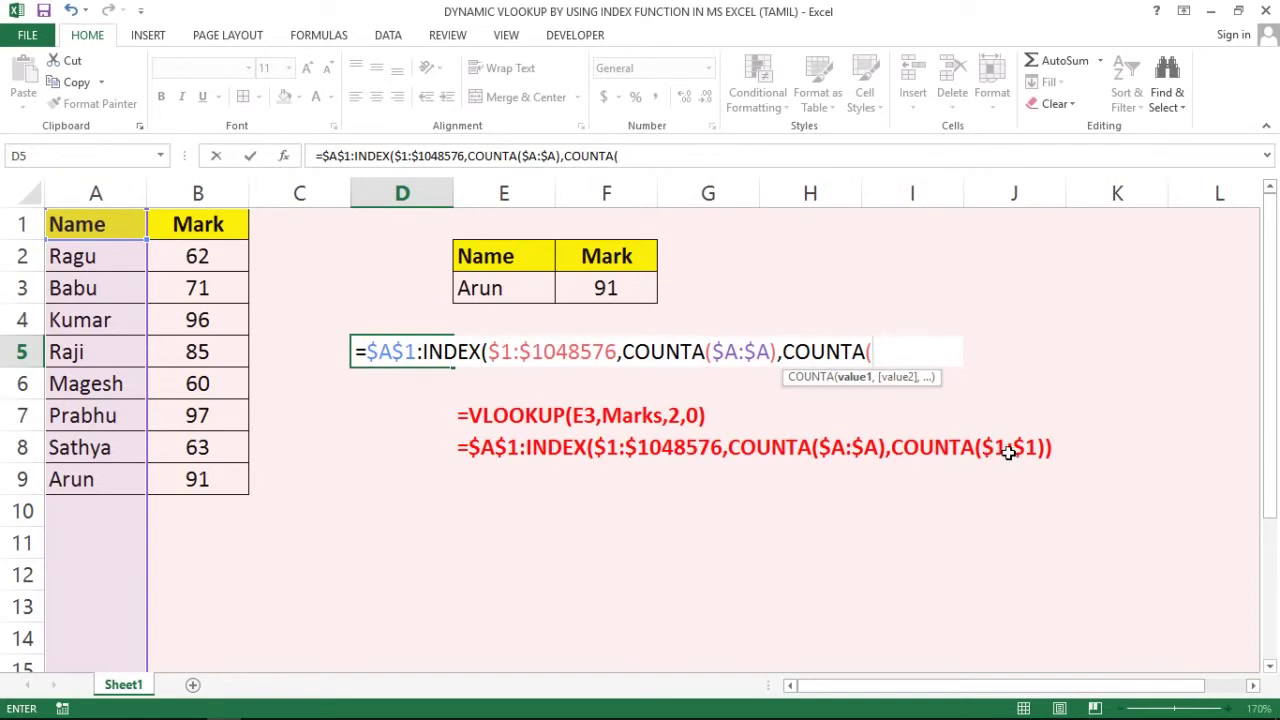
text($1)
Dismiss the typo-correction and error prompts, then finish the formula with COUNTA($1:$1)).
key(Return)
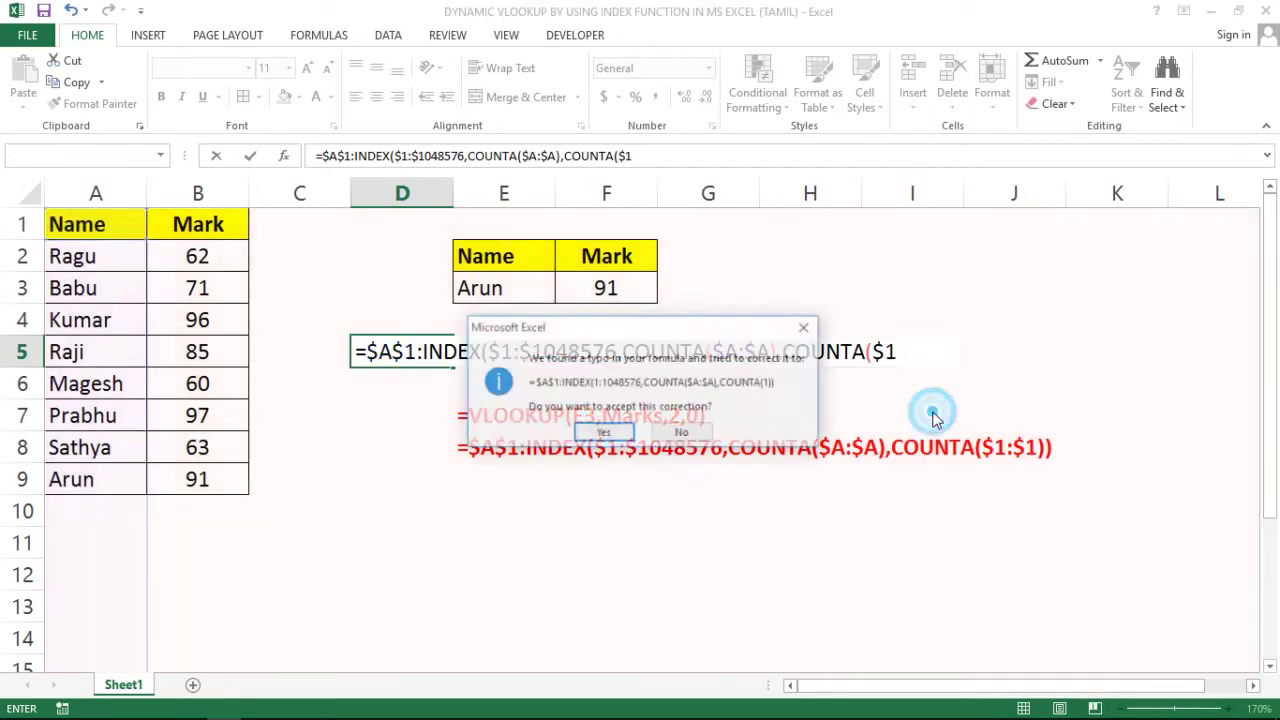
click(702, 434)
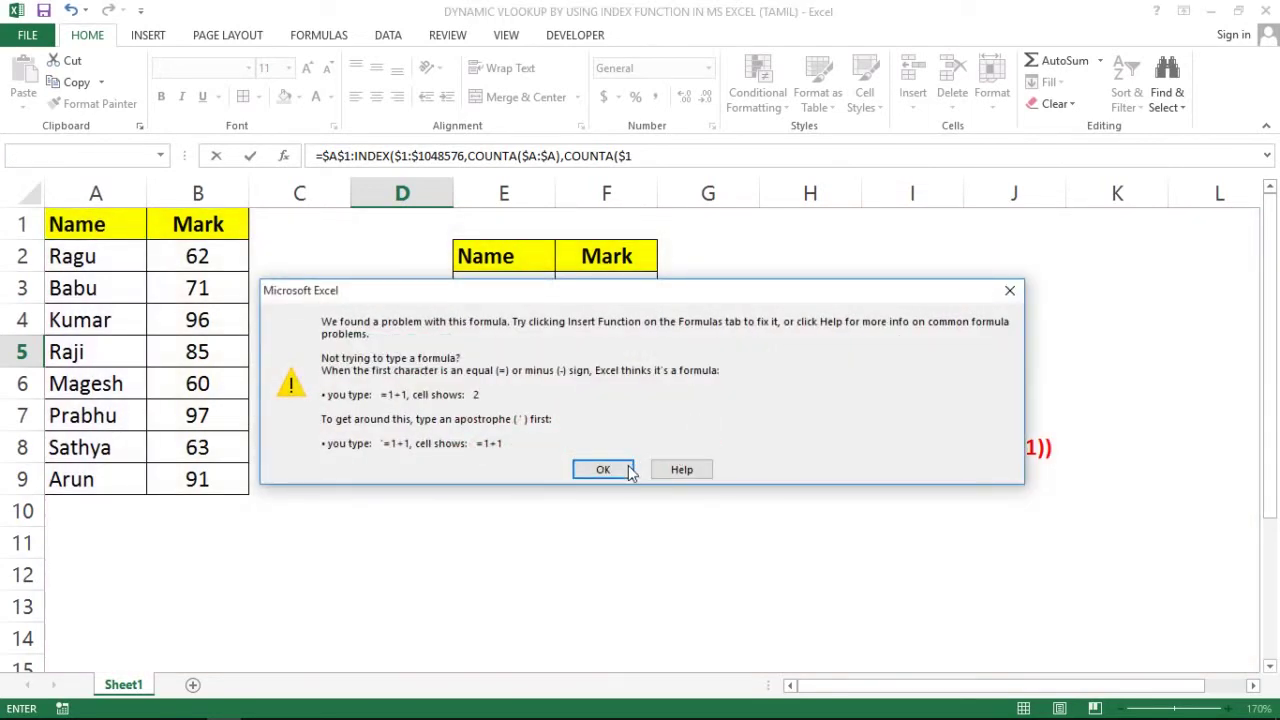
click(605, 469)
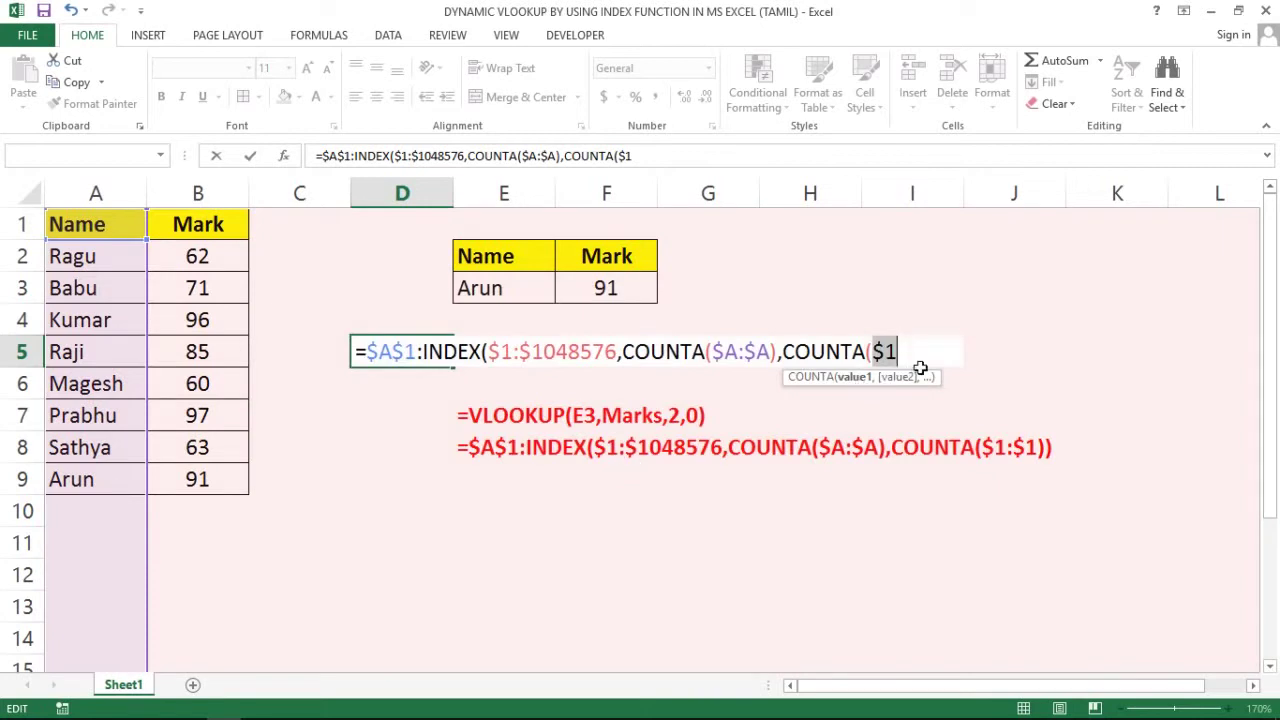
key(Right)
text($)
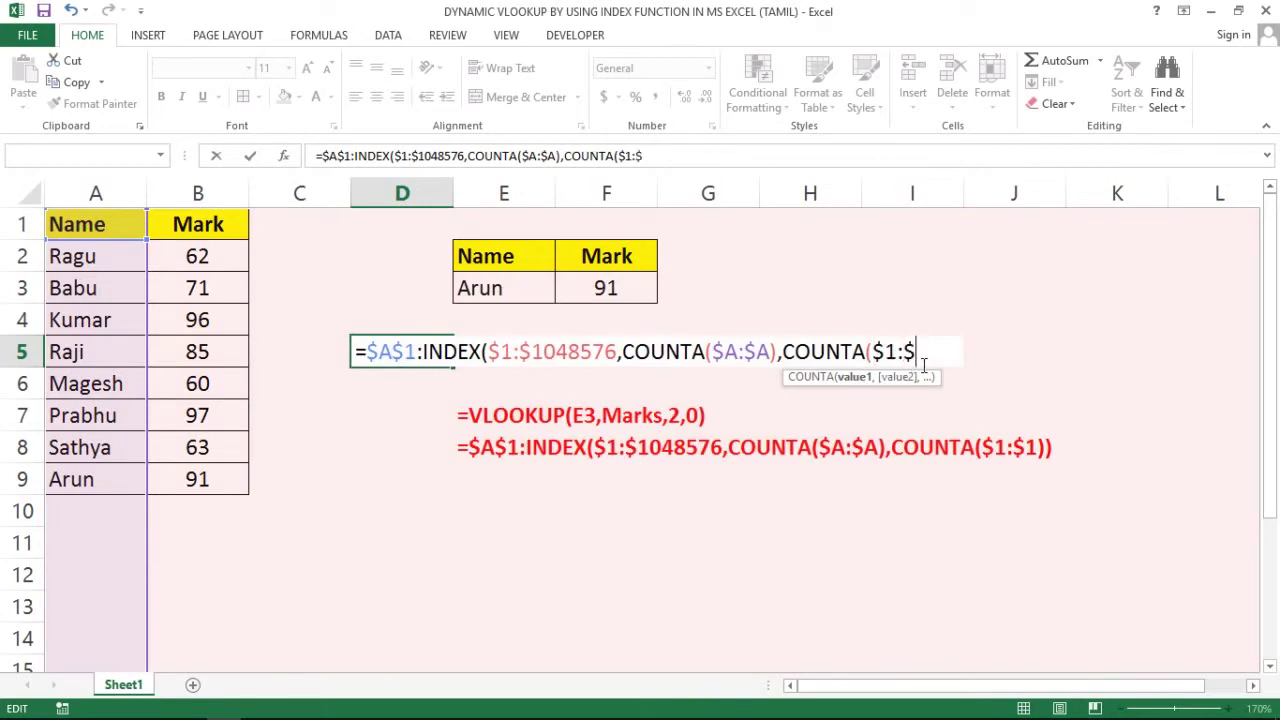
text(1)
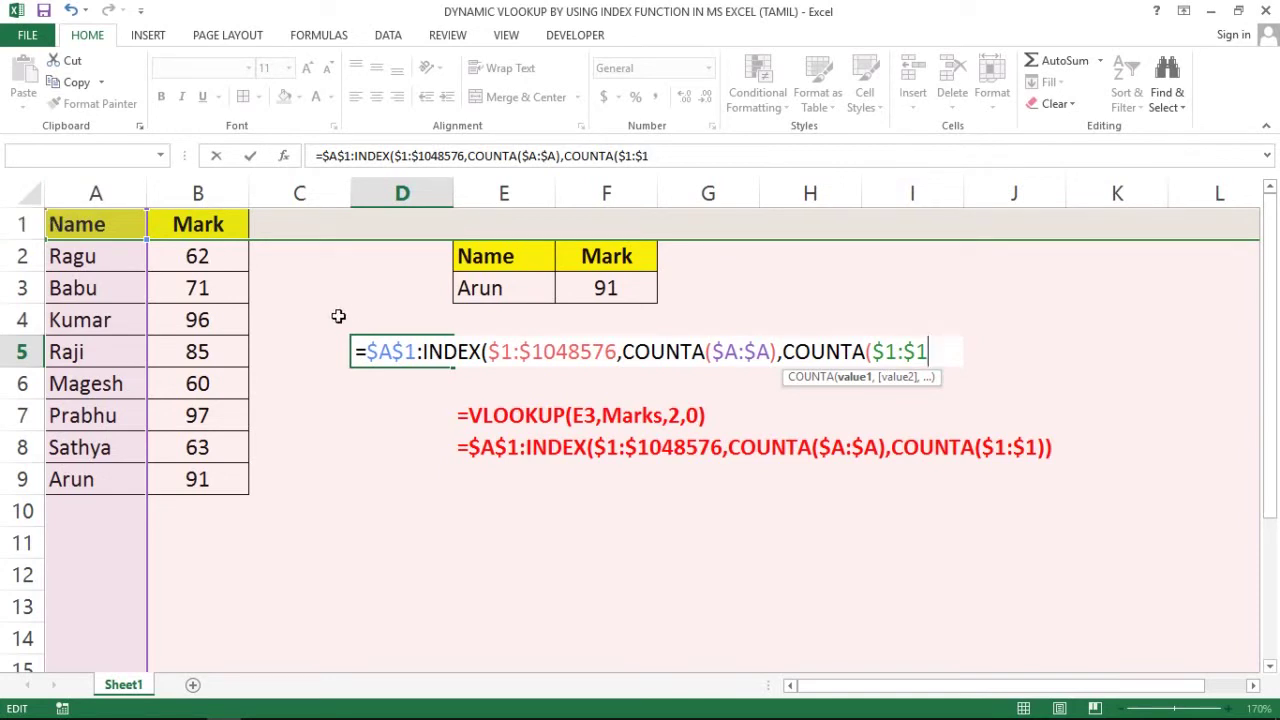
text())
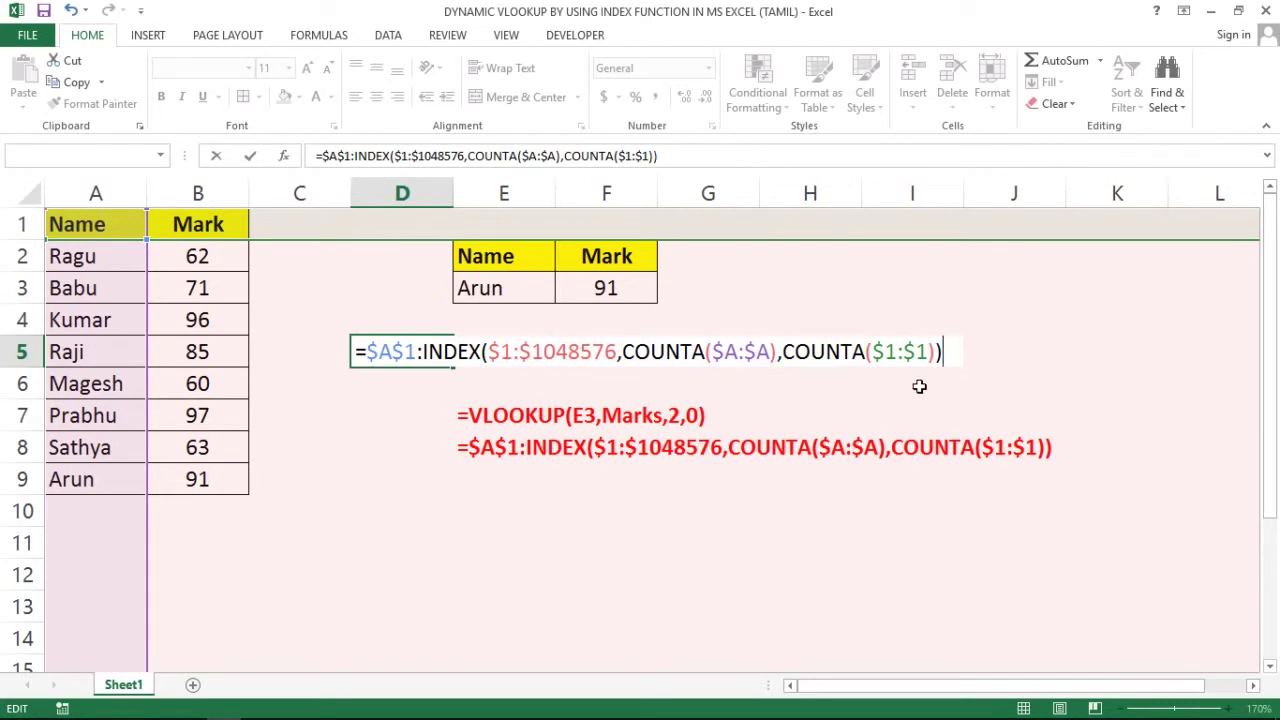
Copy D5's formula text and cancel the entry, leaving D5 empty.
drag(947, 352, 573, 322)
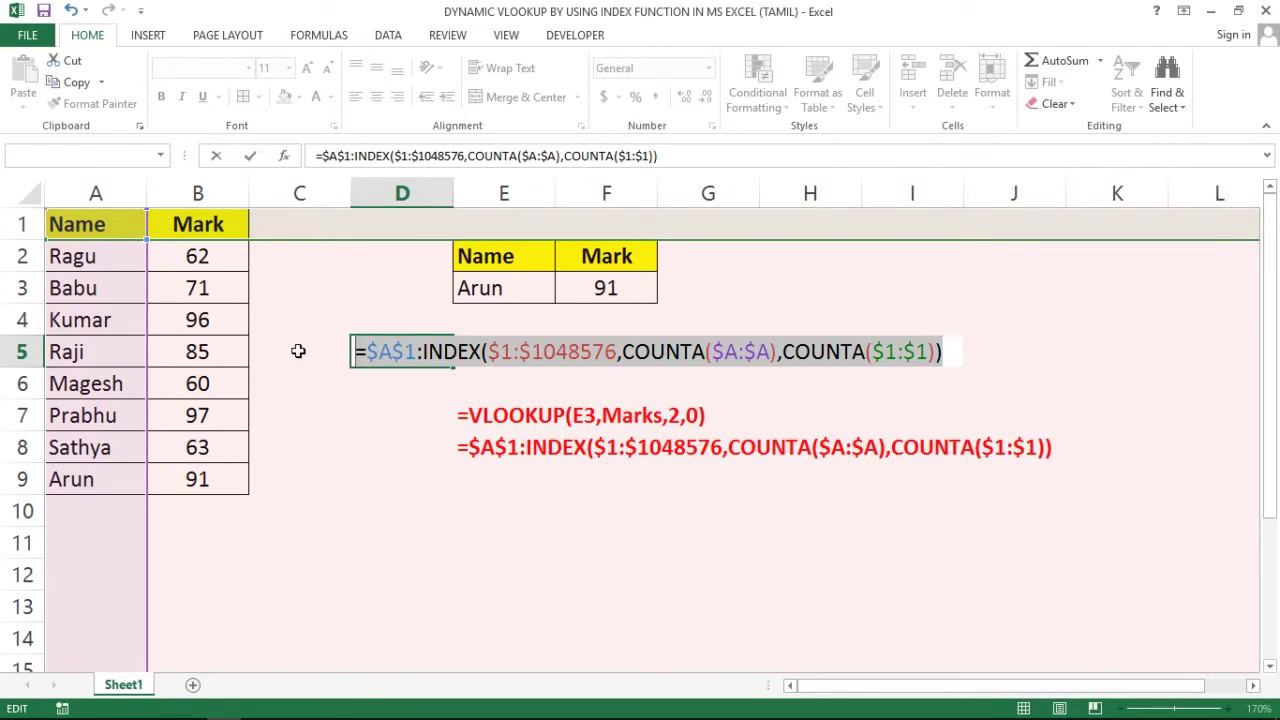
key(ctrl+c)
key(Escape)
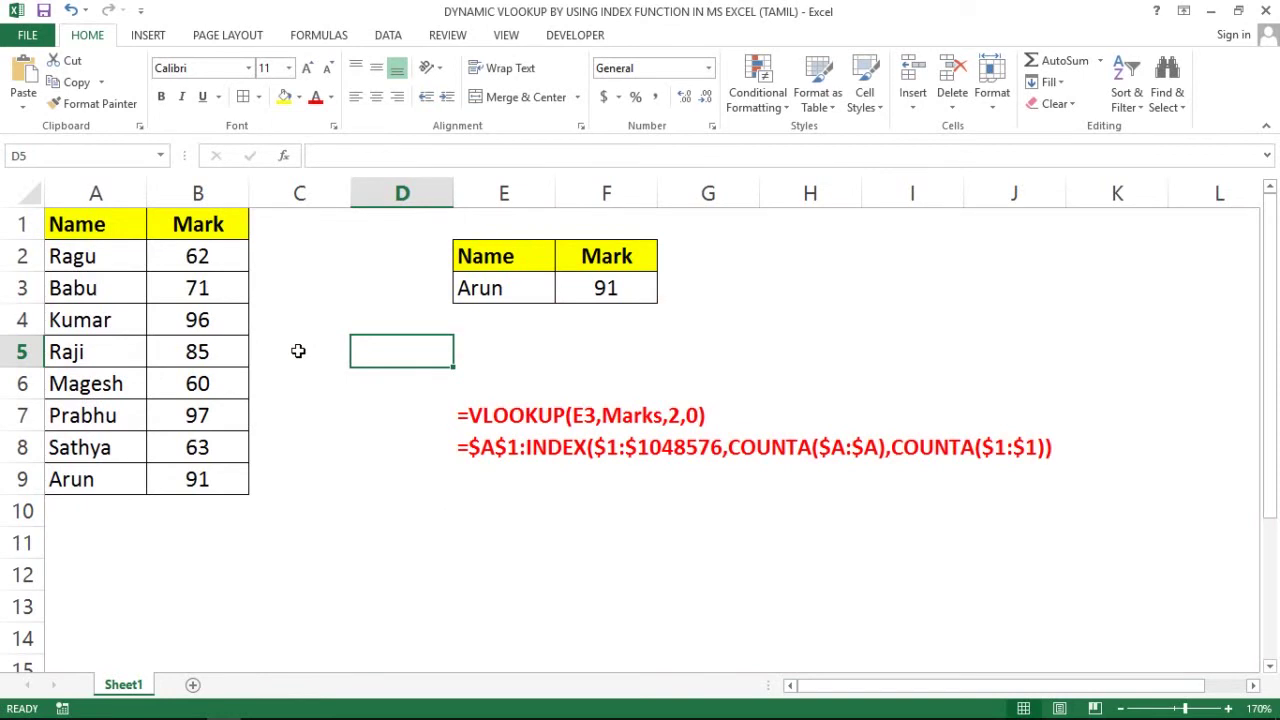
key(Up)
key(Up)
key(Right)
key(Right)
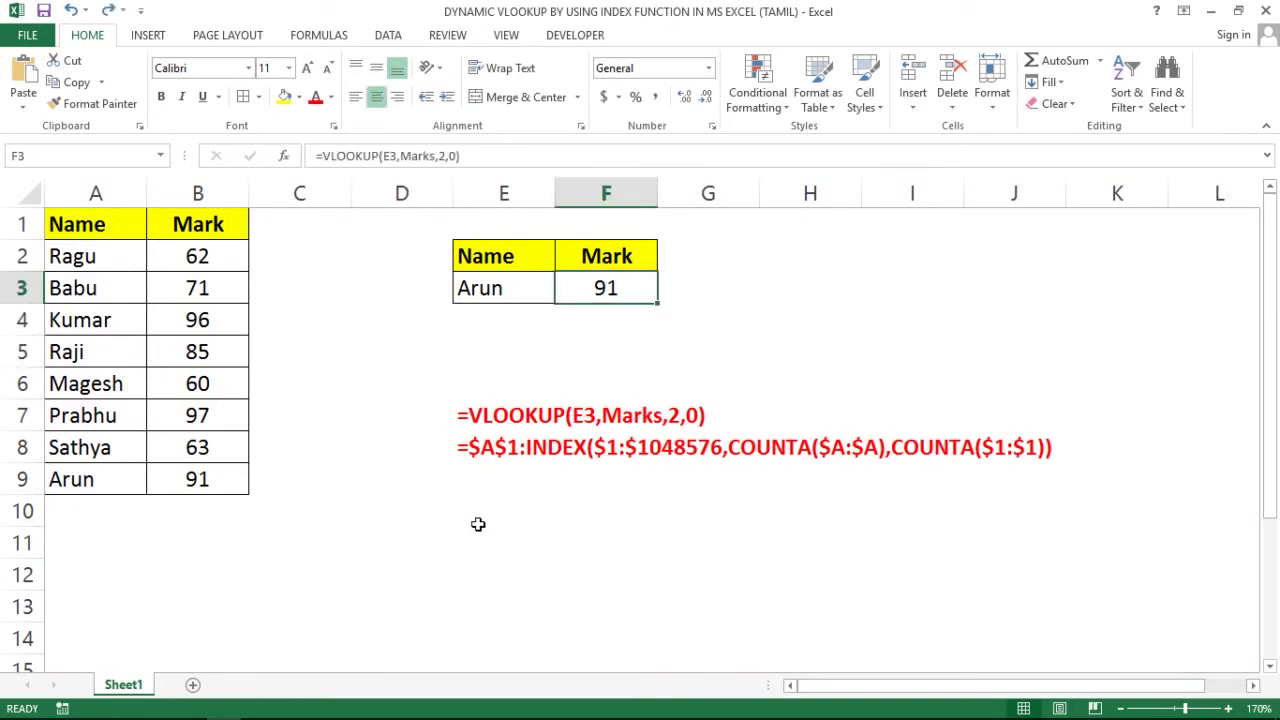
click(478, 522)
click(397, 357)
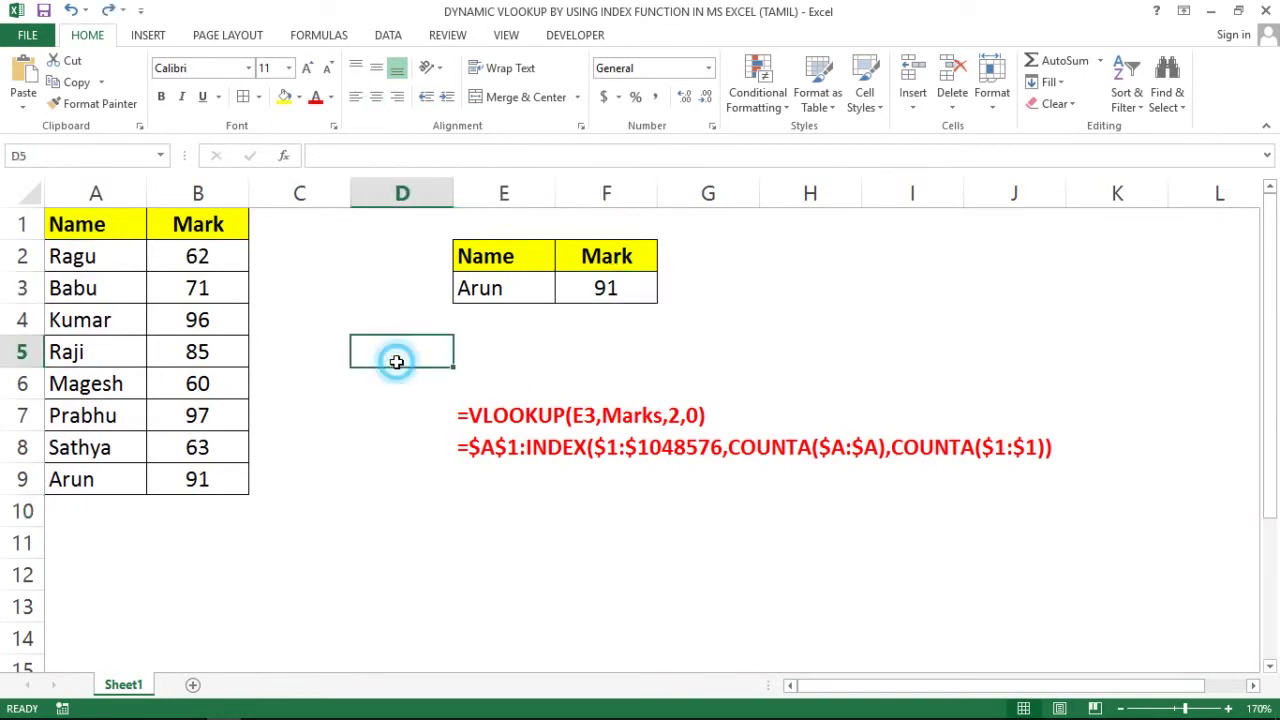
Delete the Marks name in Name Manager.
click(338, 38)
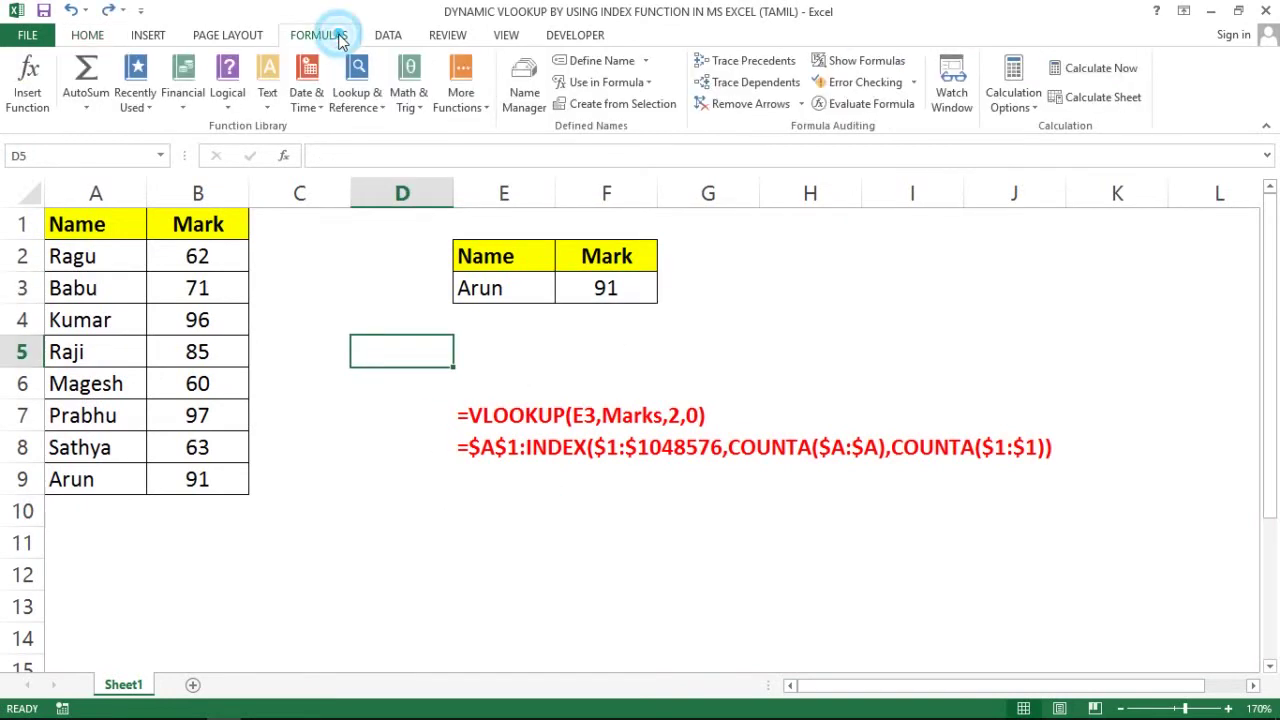
click(524, 100)
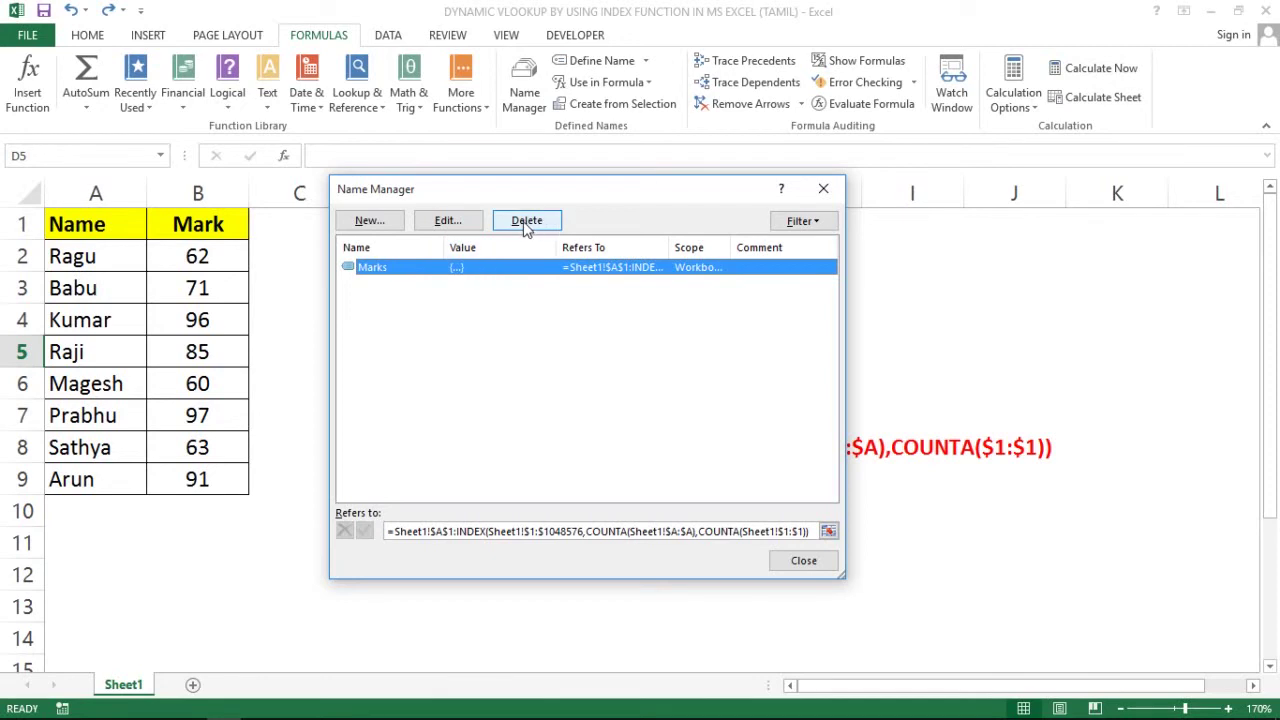
click(524, 222)
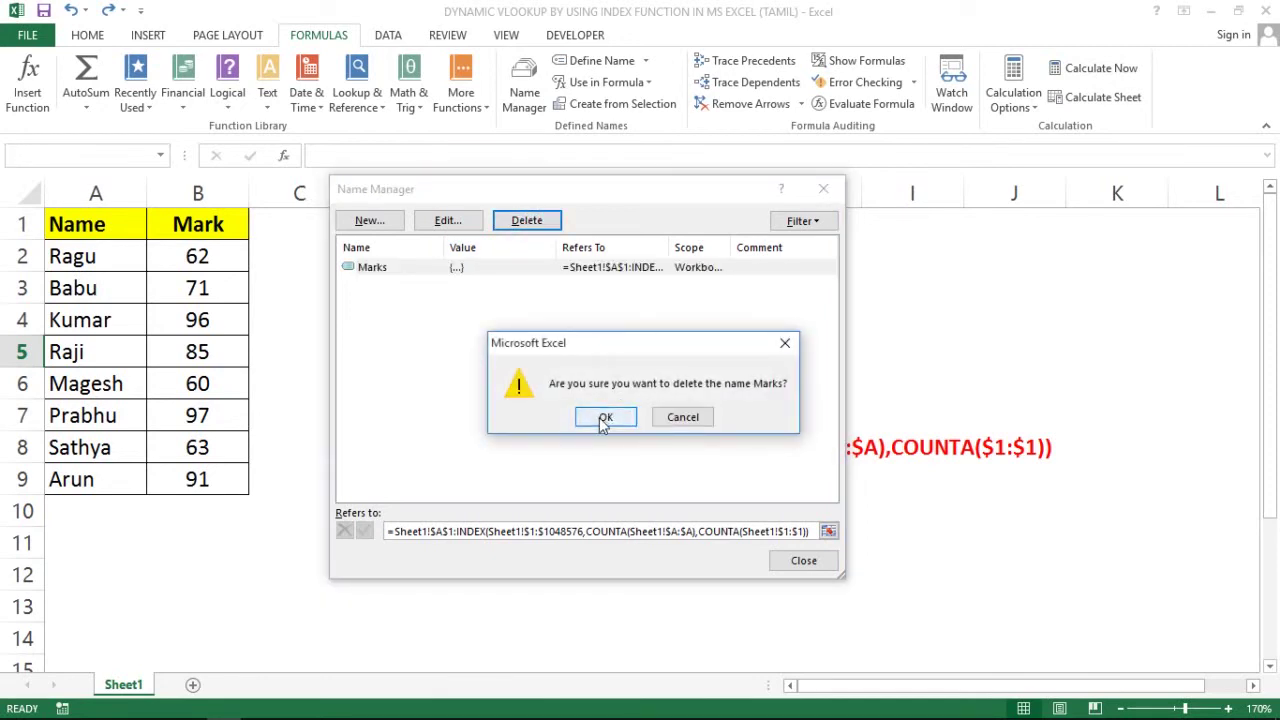
click(607, 416)
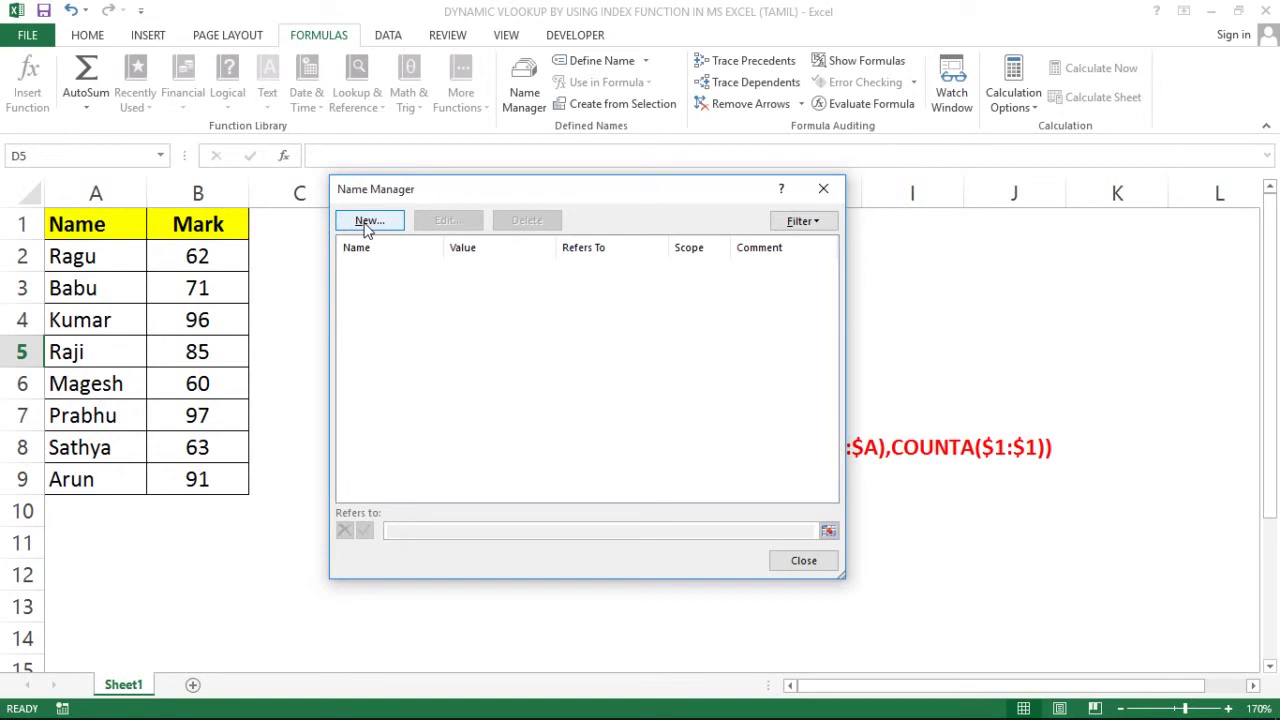
Create the name Marks referring to the pasted dynamic INDEX/COUNTA range formula.
click(808, 561)
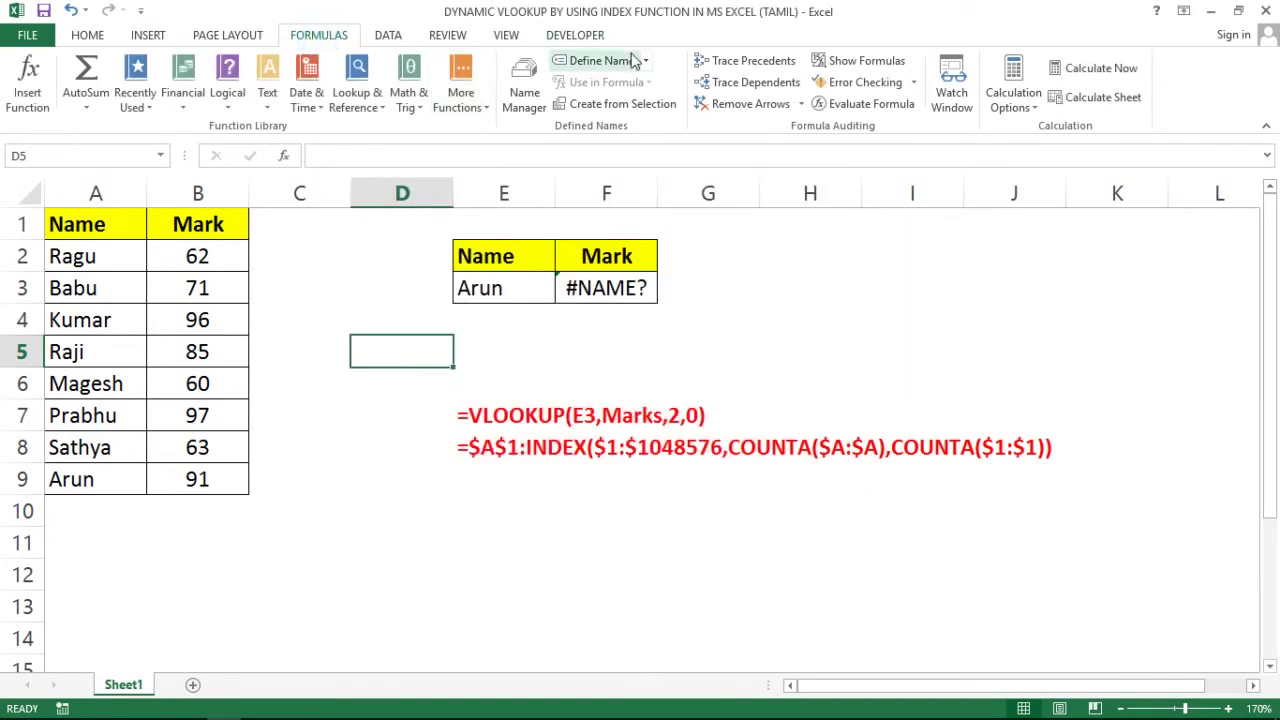
click(605, 62)
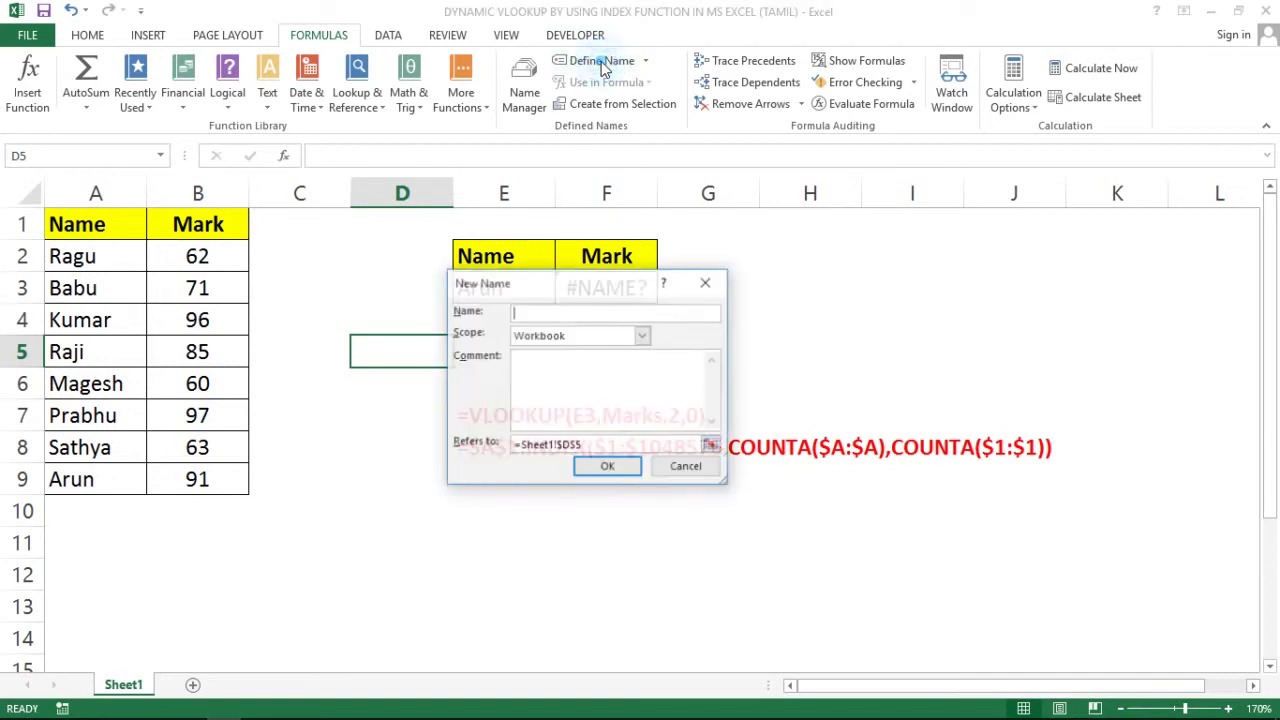
click(535, 316)
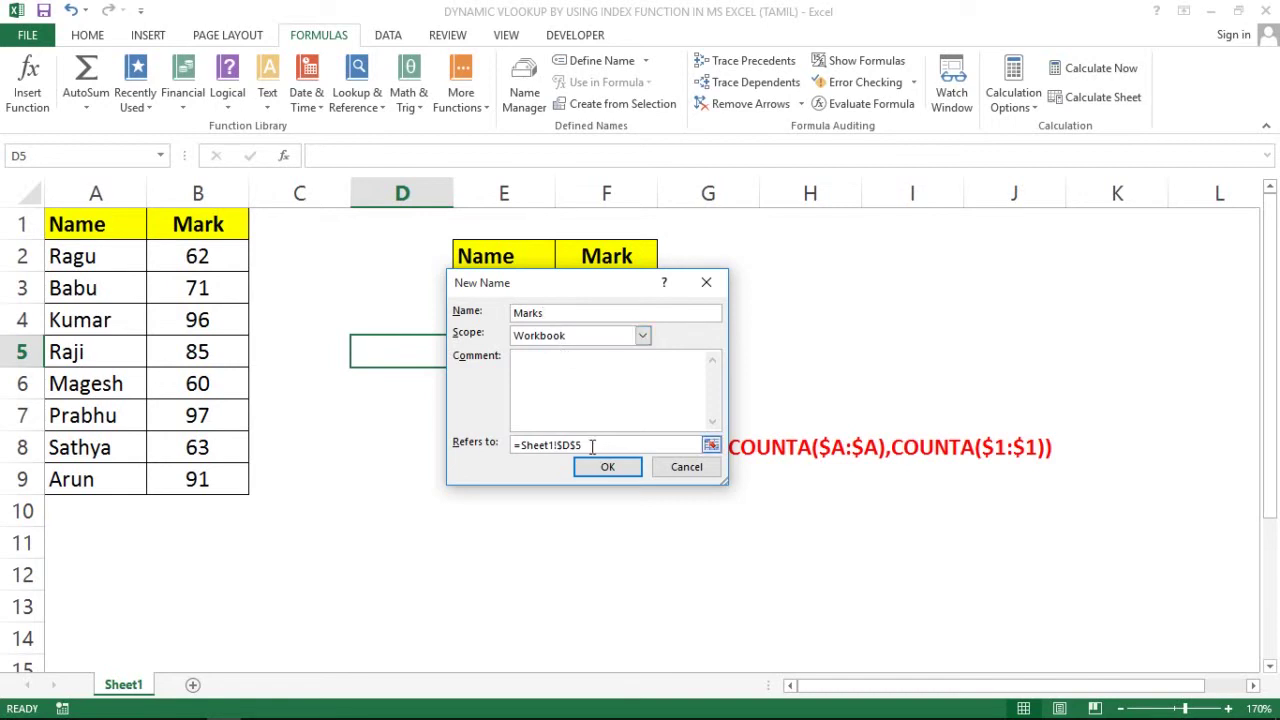
text(Marks)
drag(598, 445, 500, 449)
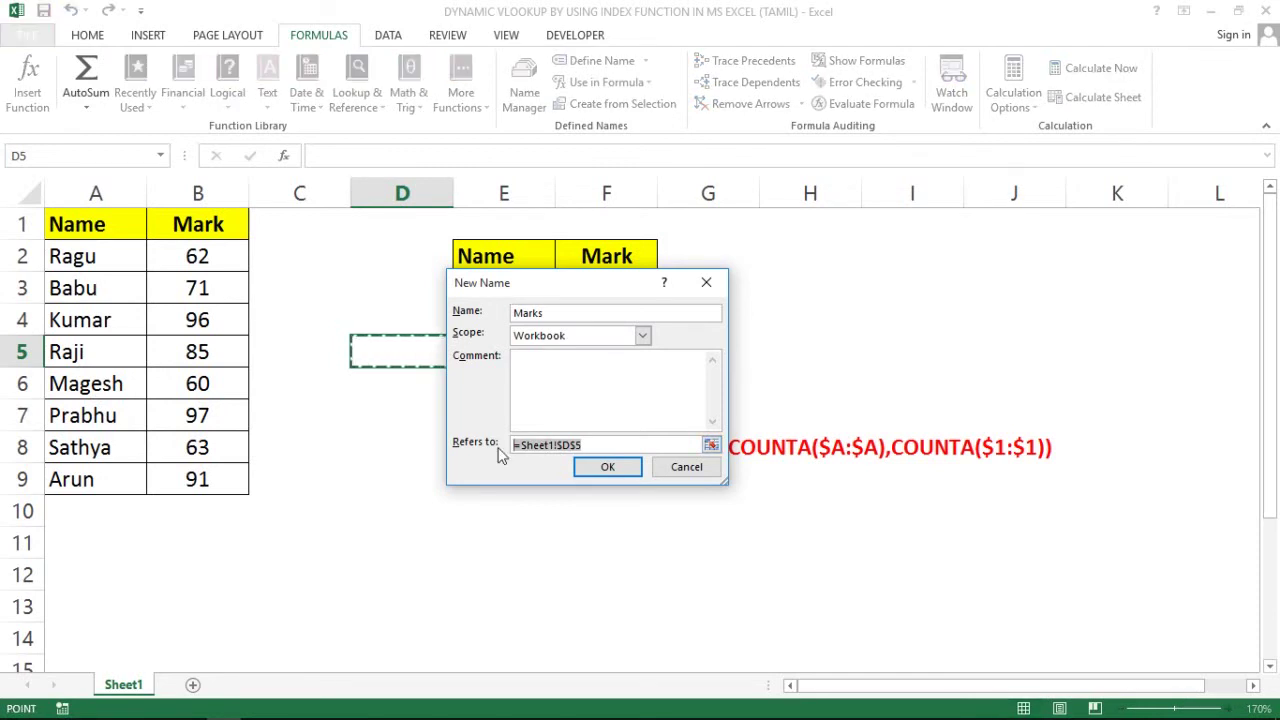
key(ctrl+v)
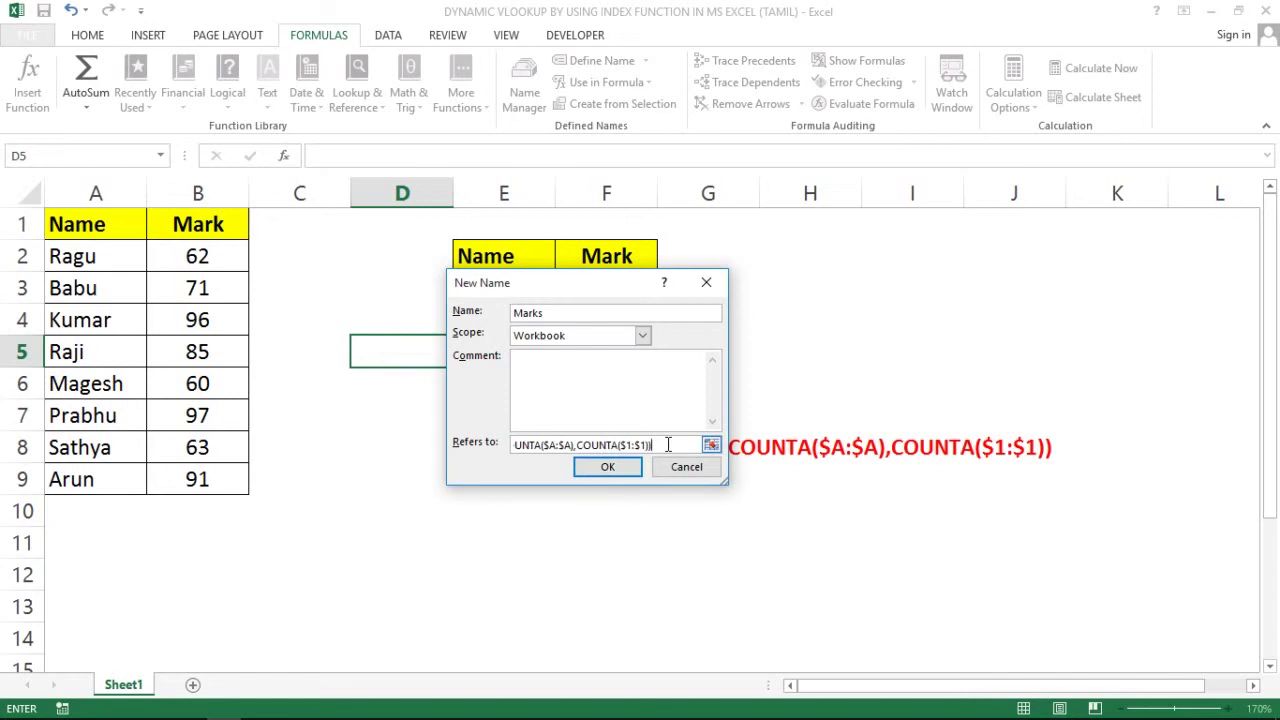
drag(668, 444, 507, 440)
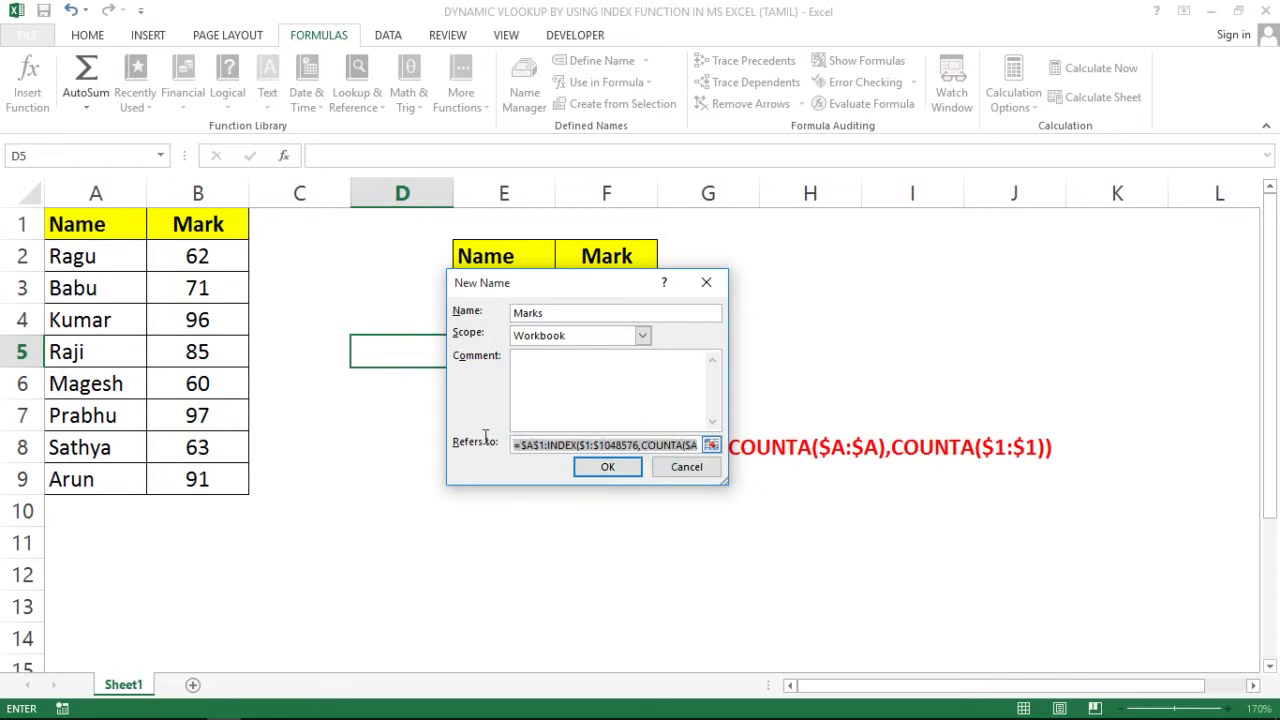
click(608, 468)
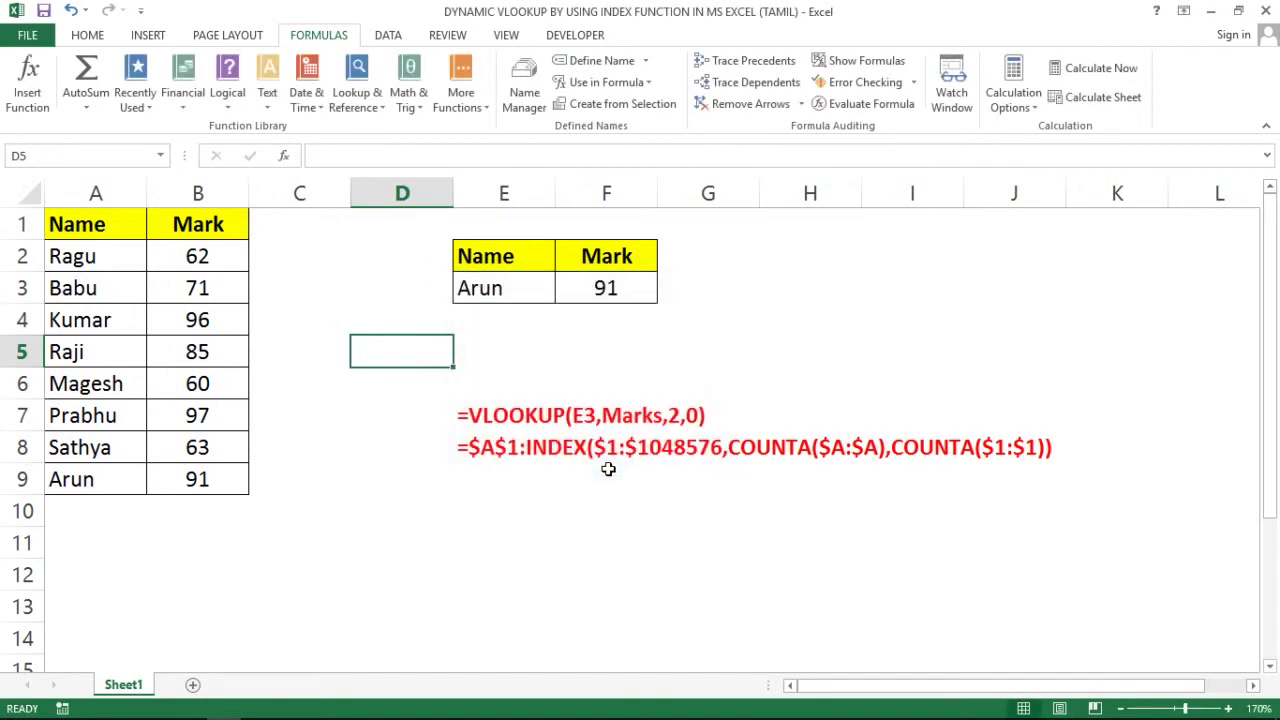
click(722, 333)
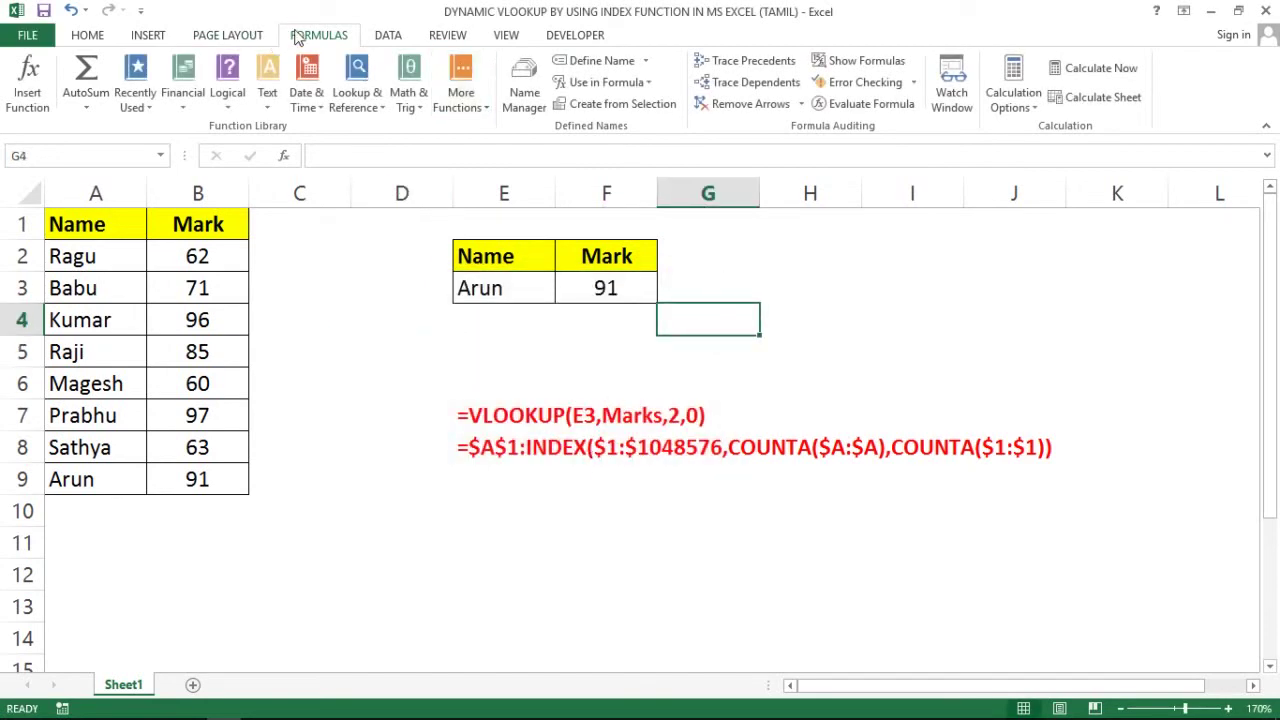
click(526, 96)
click(380, 272)
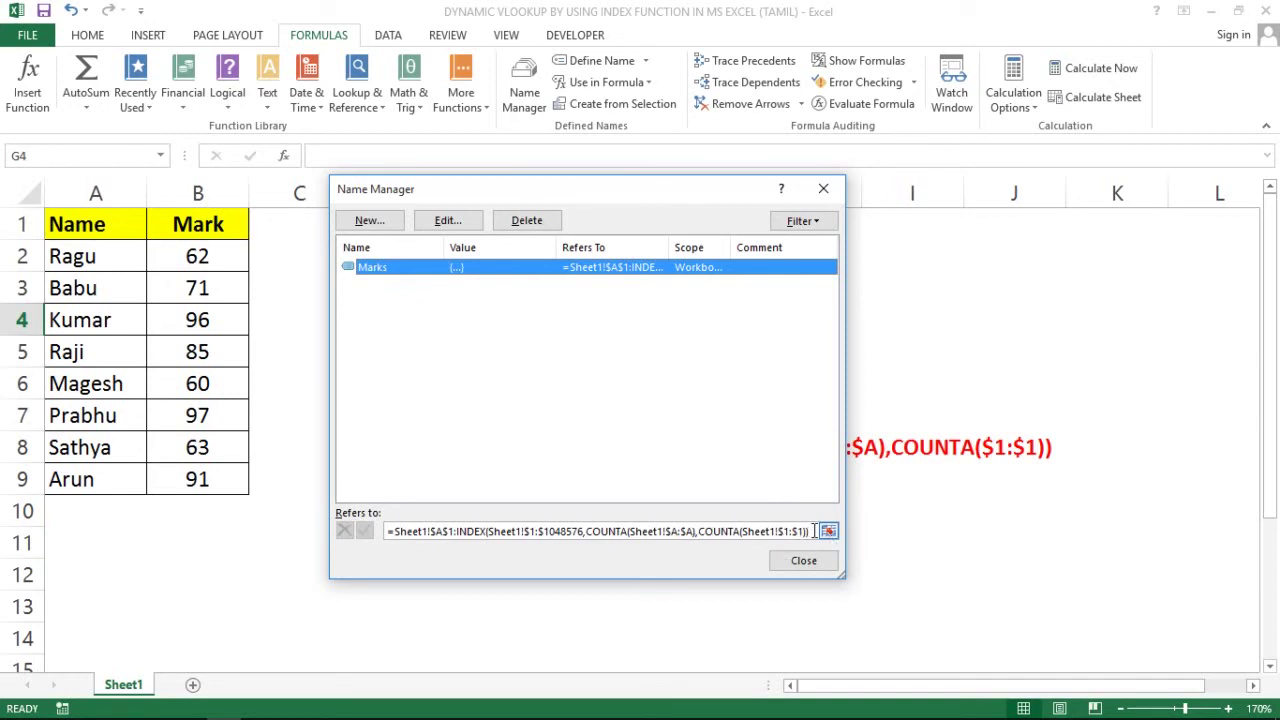
drag(813, 531, 466, 513)
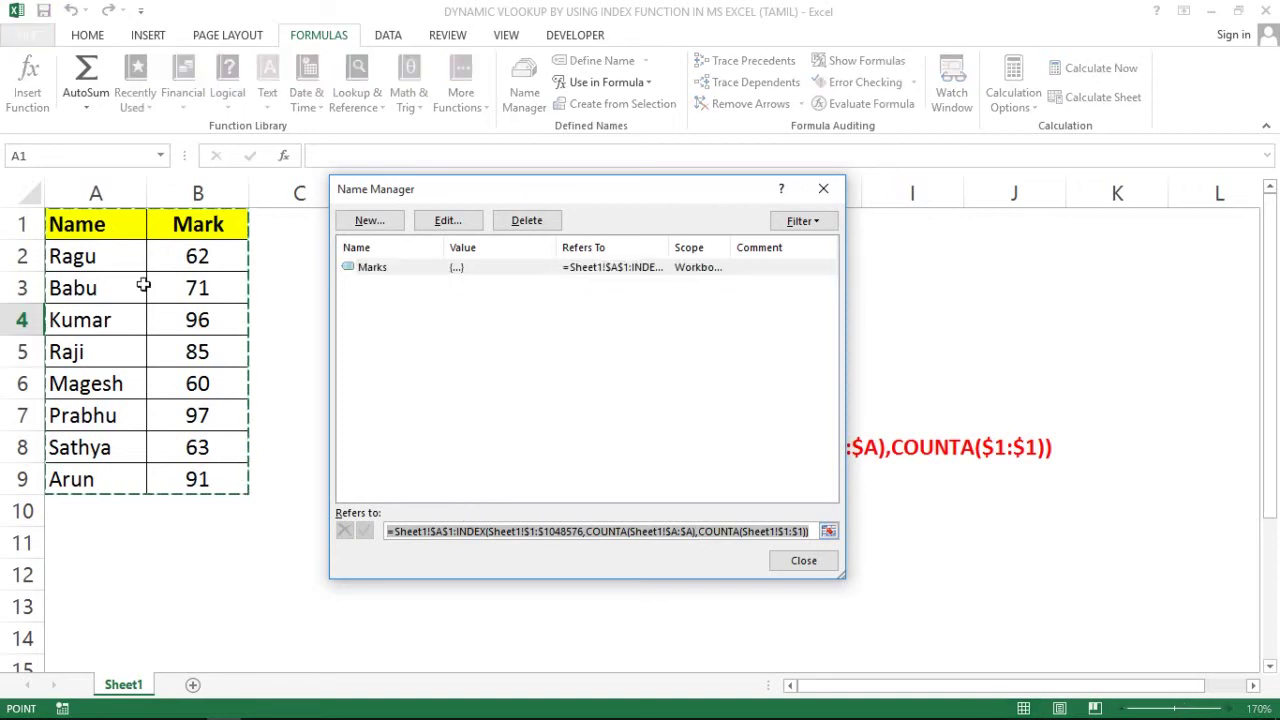
mouse_move(502, 194)
mouse_down()
mouse_move(612, 268)
mouse_move(583, 225)
mouse_up()
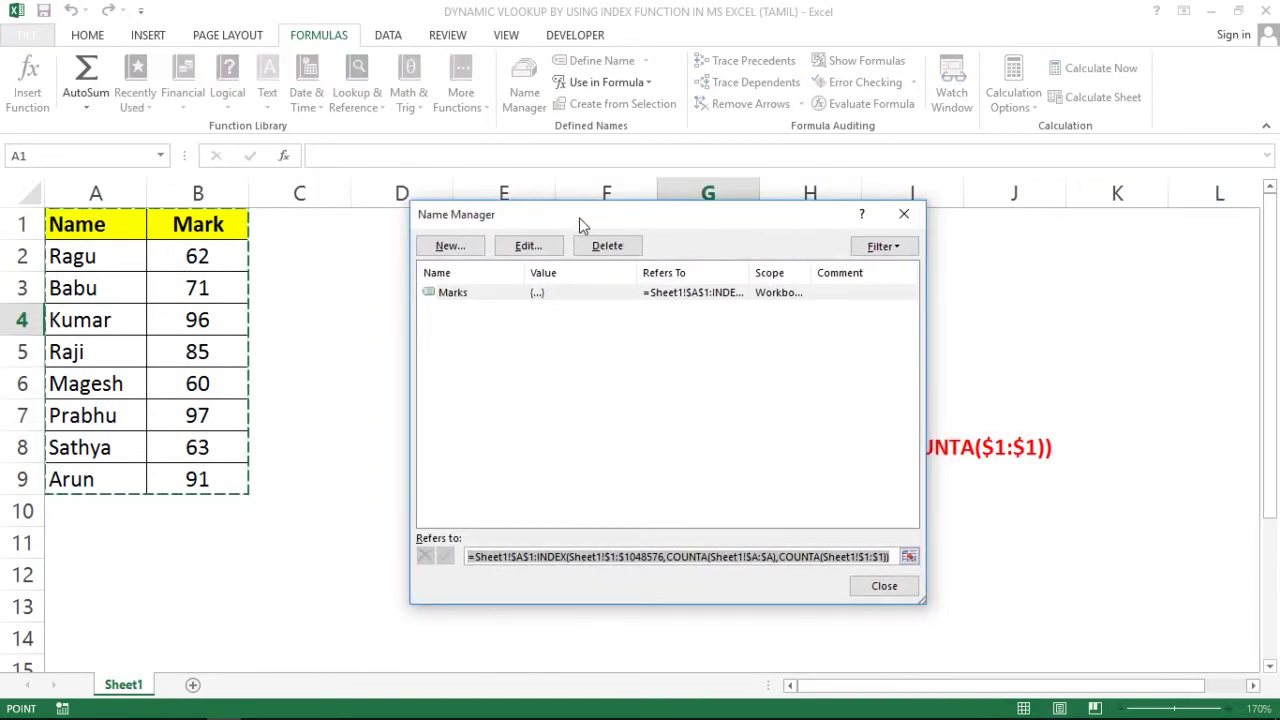
key(Escape)
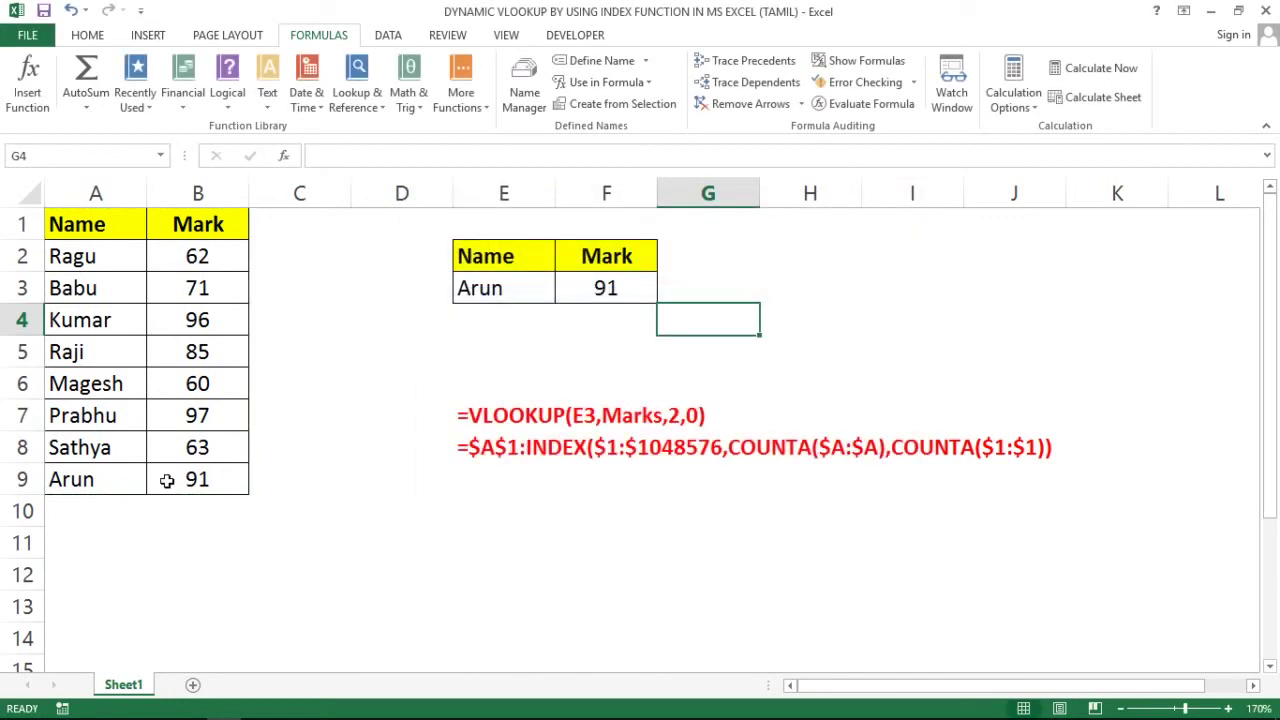
click(78, 522)
text(Arun)
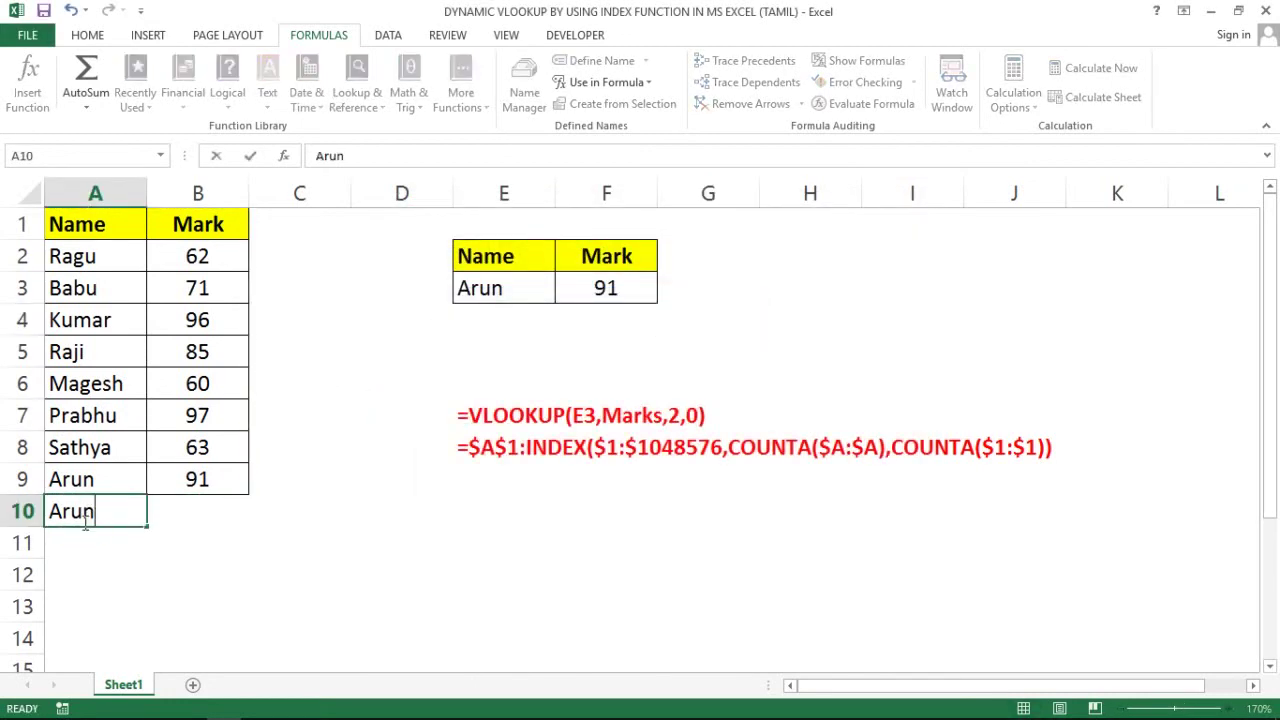
key(Right)
key(Right)
key(Left)
key(Left)
text(x)
key(Right)
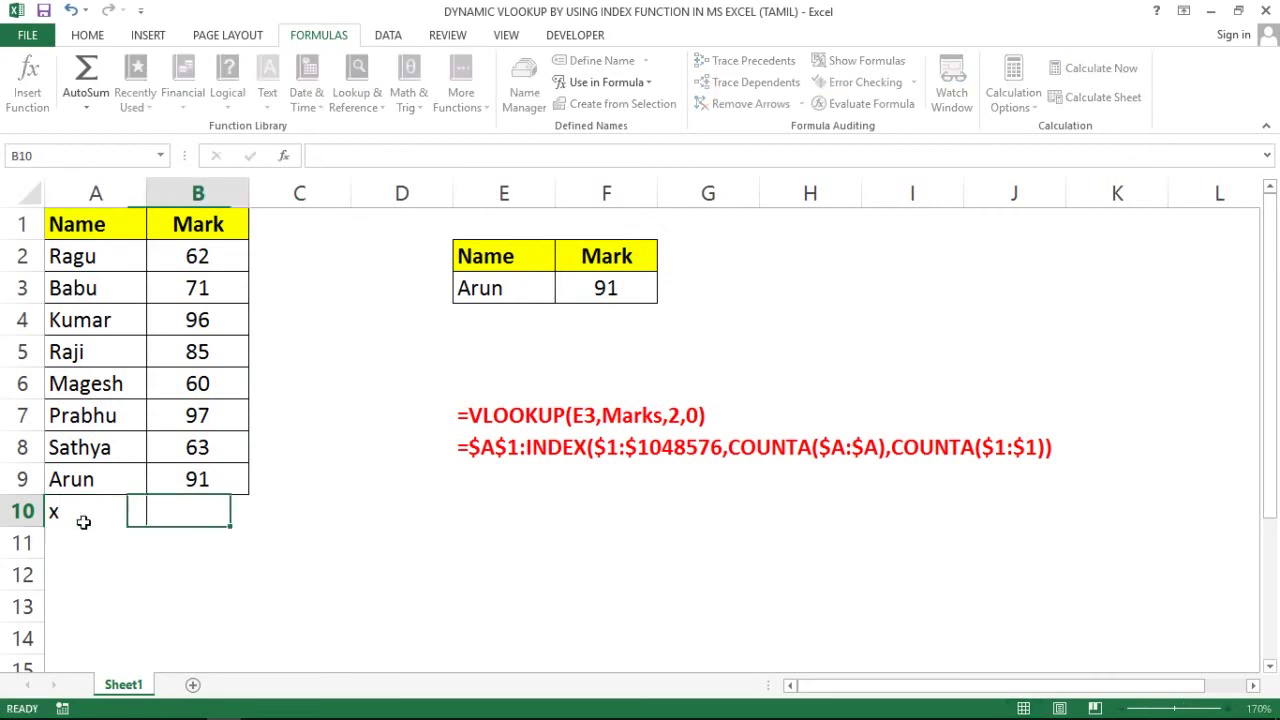
text(x)
key(Right)
key(Left)
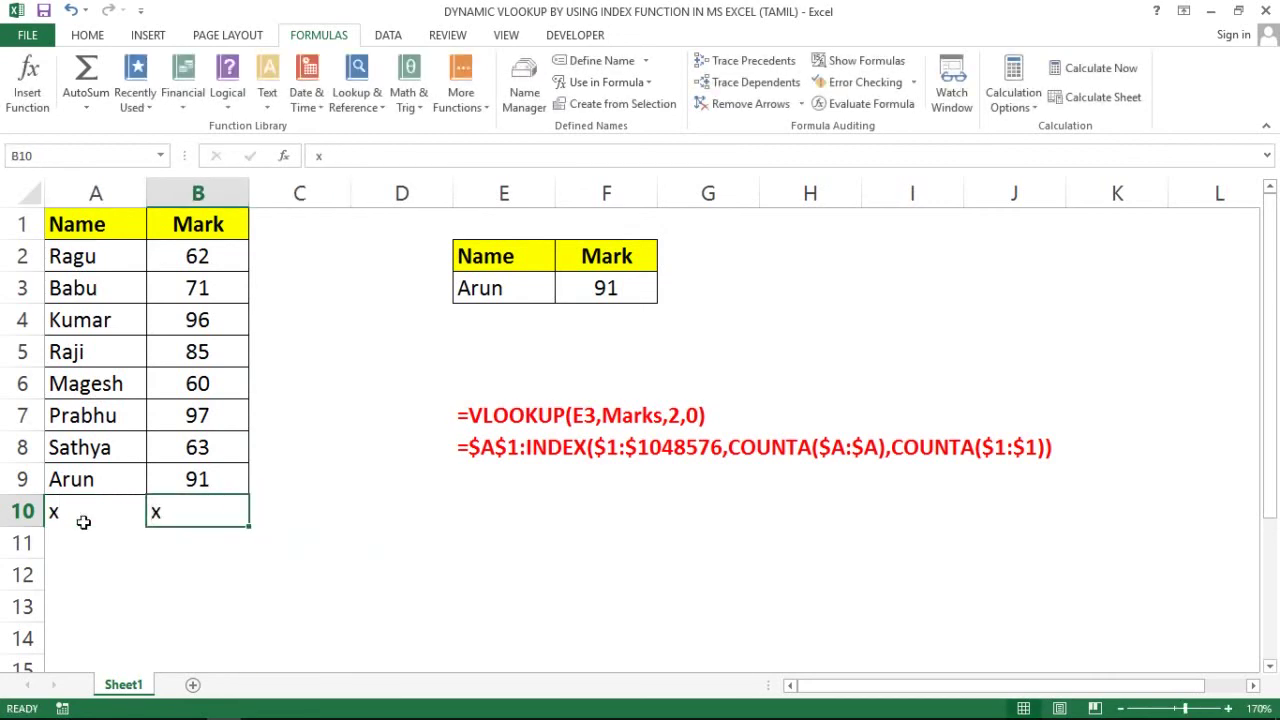
text(20)
key(Return)
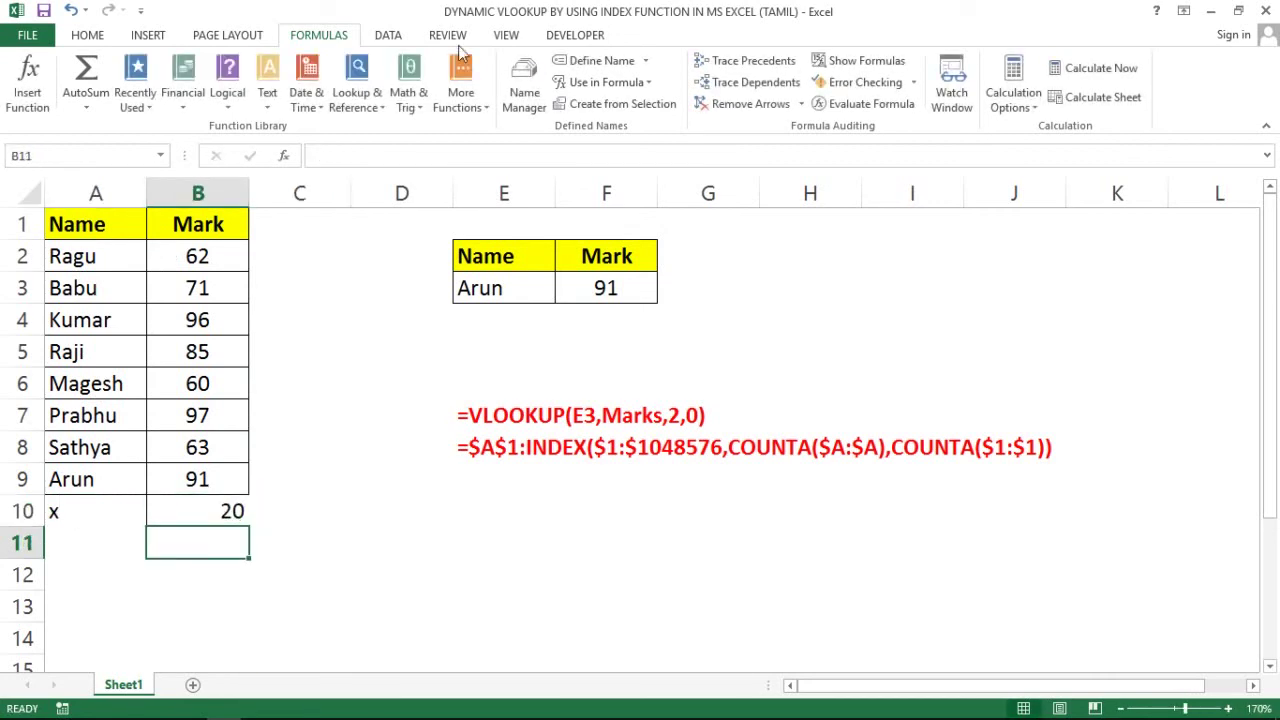
click(524, 94)
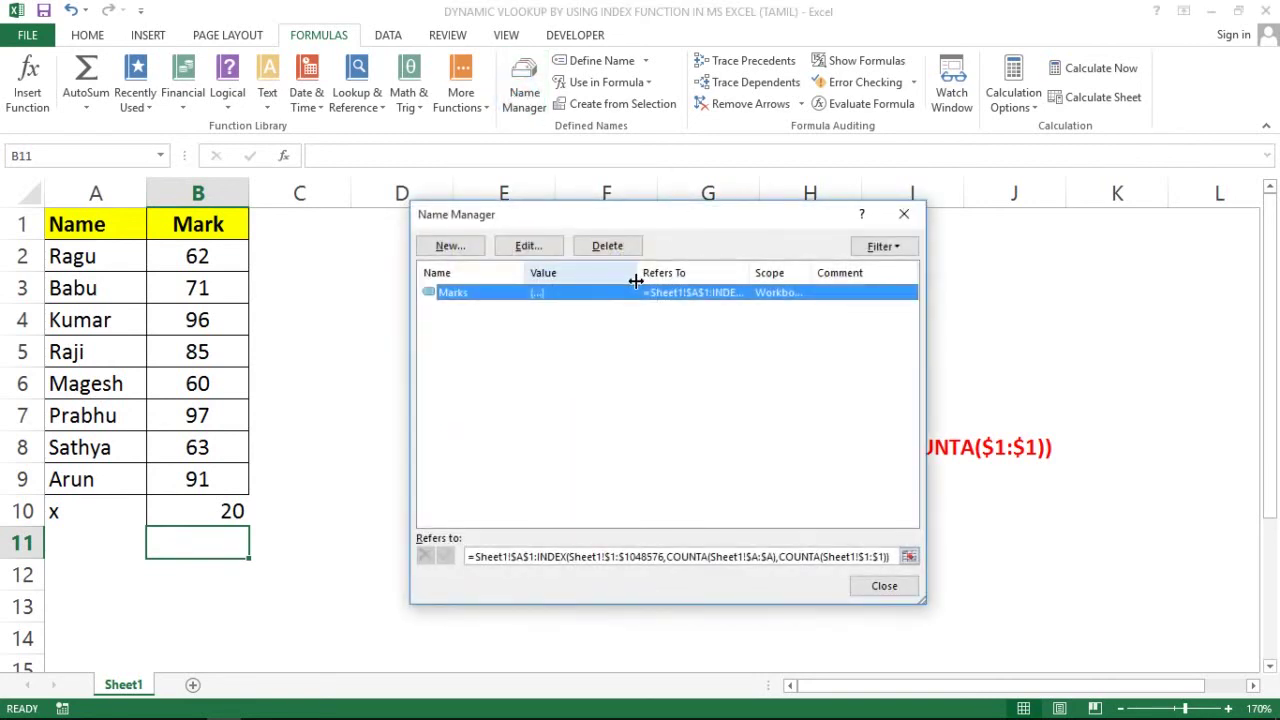
click(885, 556)
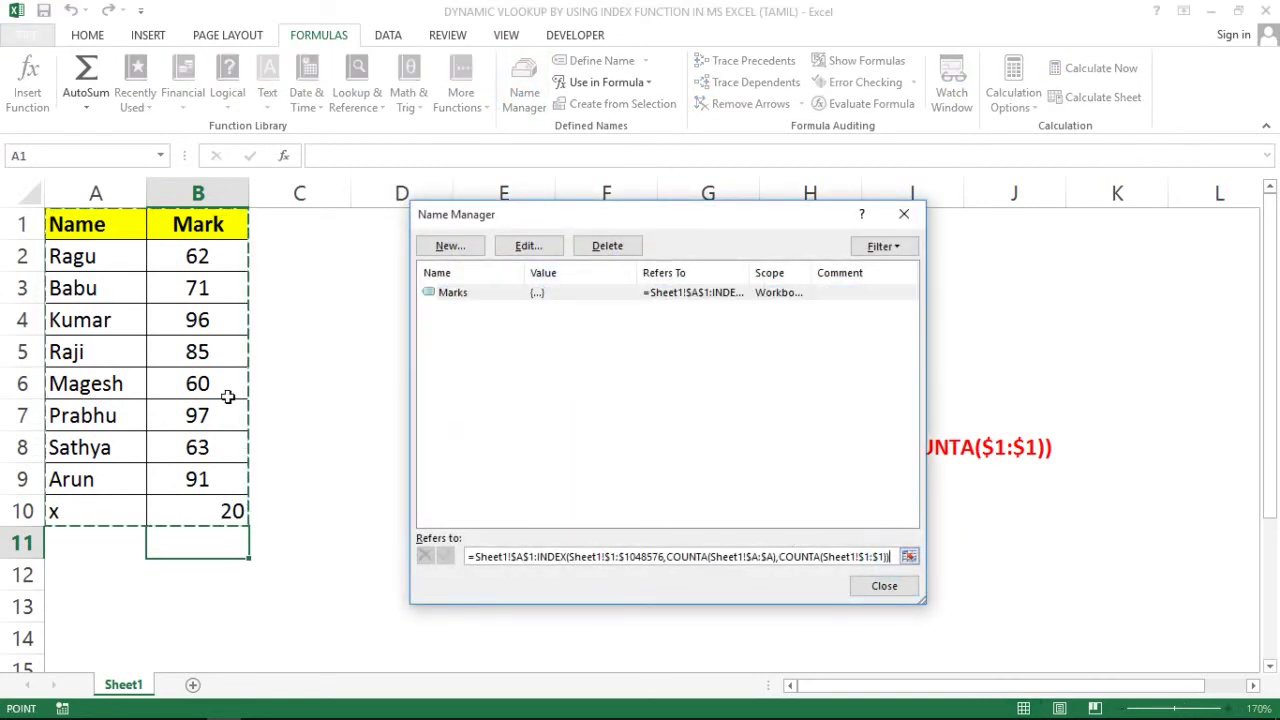
key(Escape)
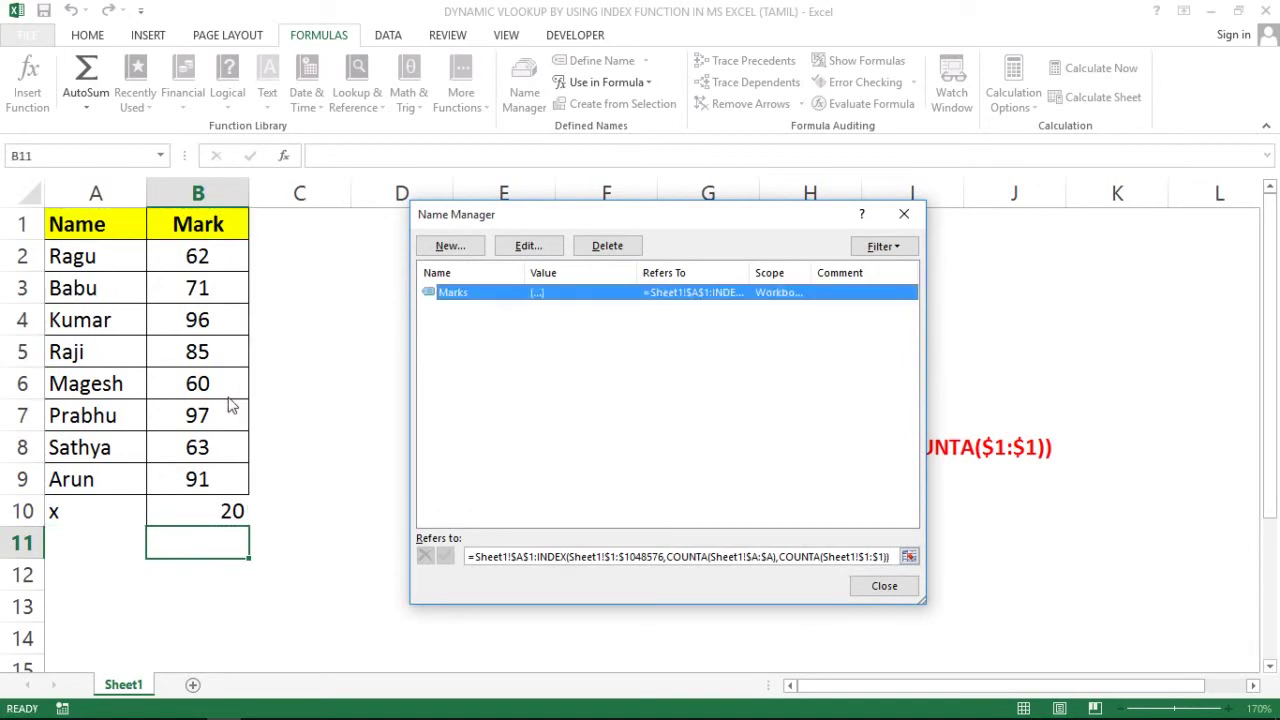
key(Escape)
drag(66, 512, 70, 512)
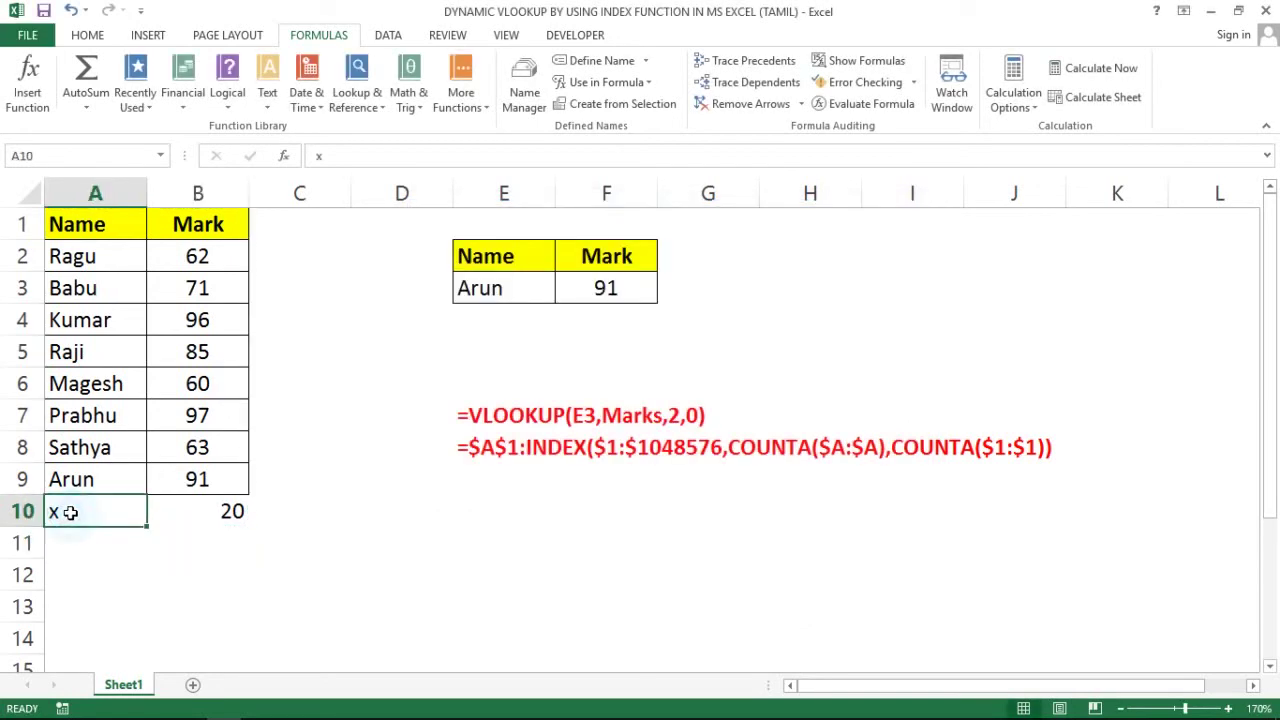
key(ctrl+z)
key(ctrl+z)
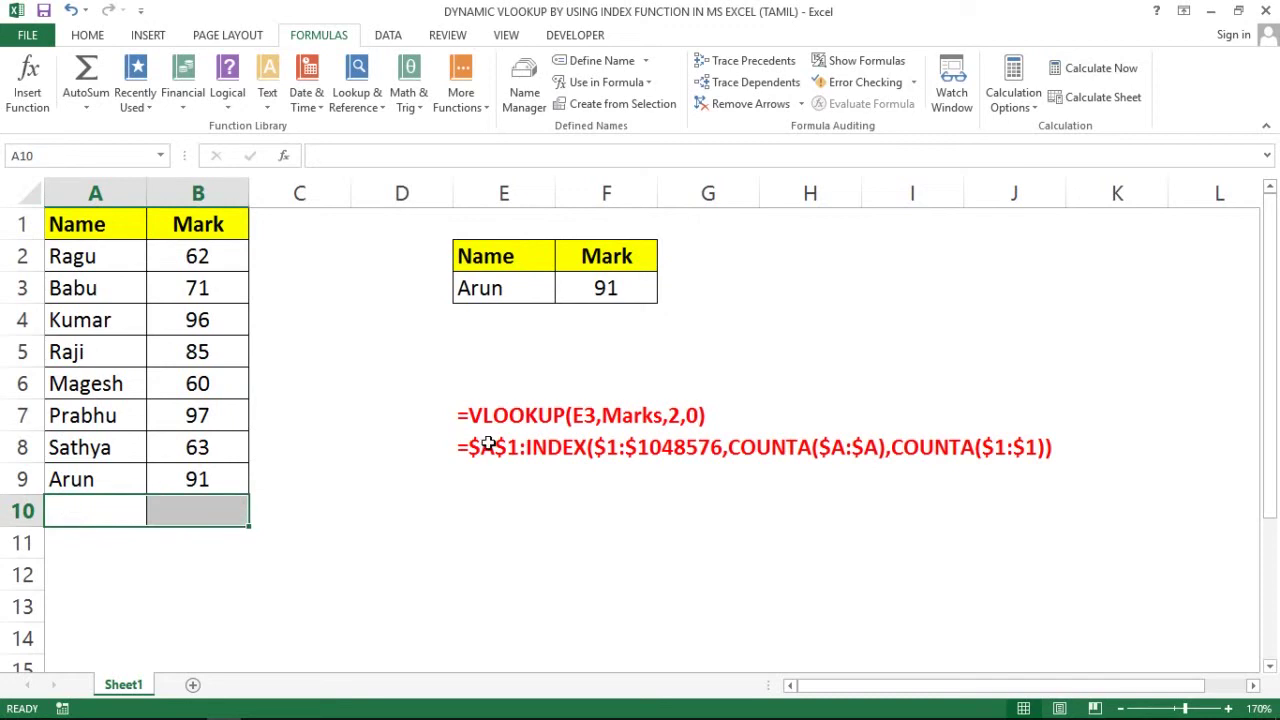
click(485, 447)
click(524, 95)
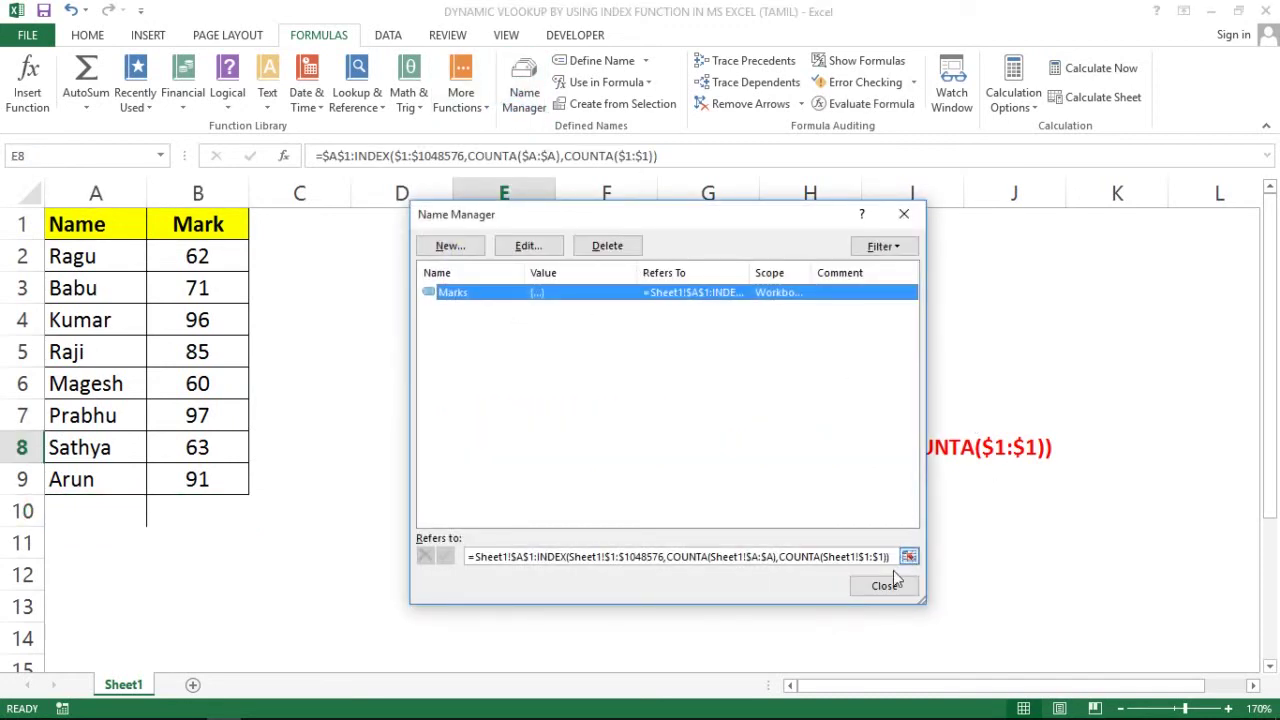
click(884, 586)
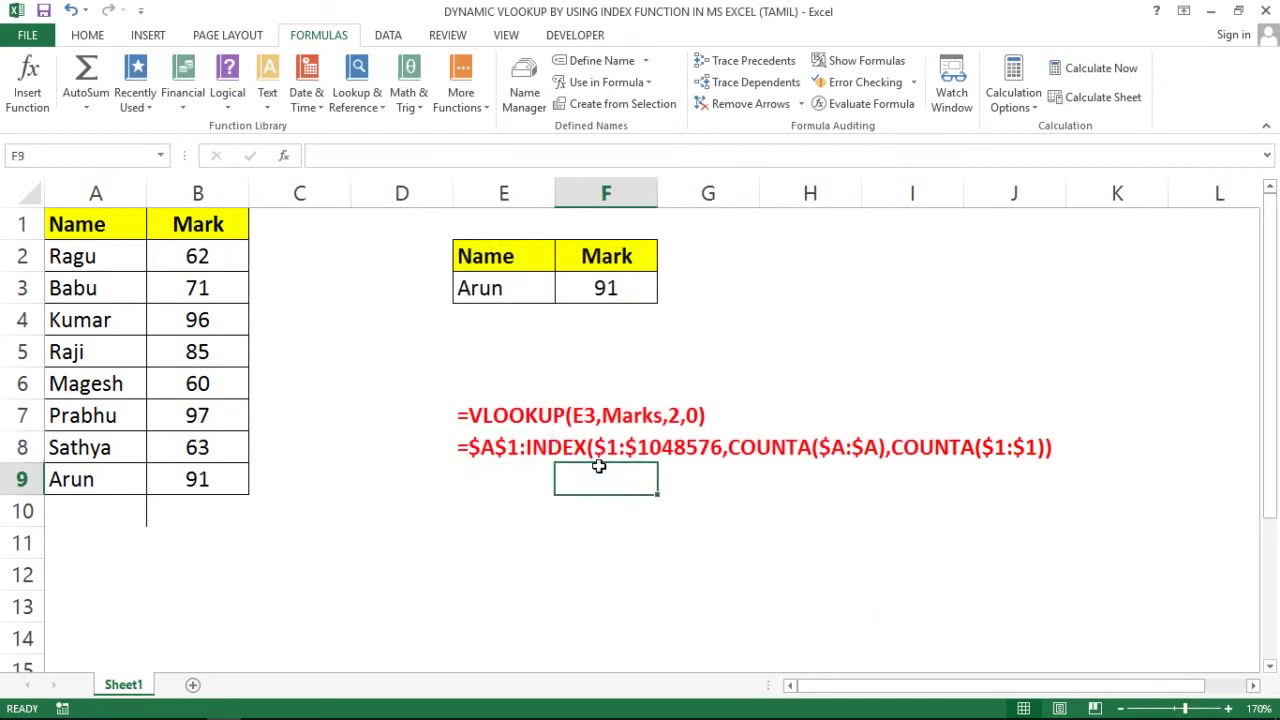
click(534, 358)
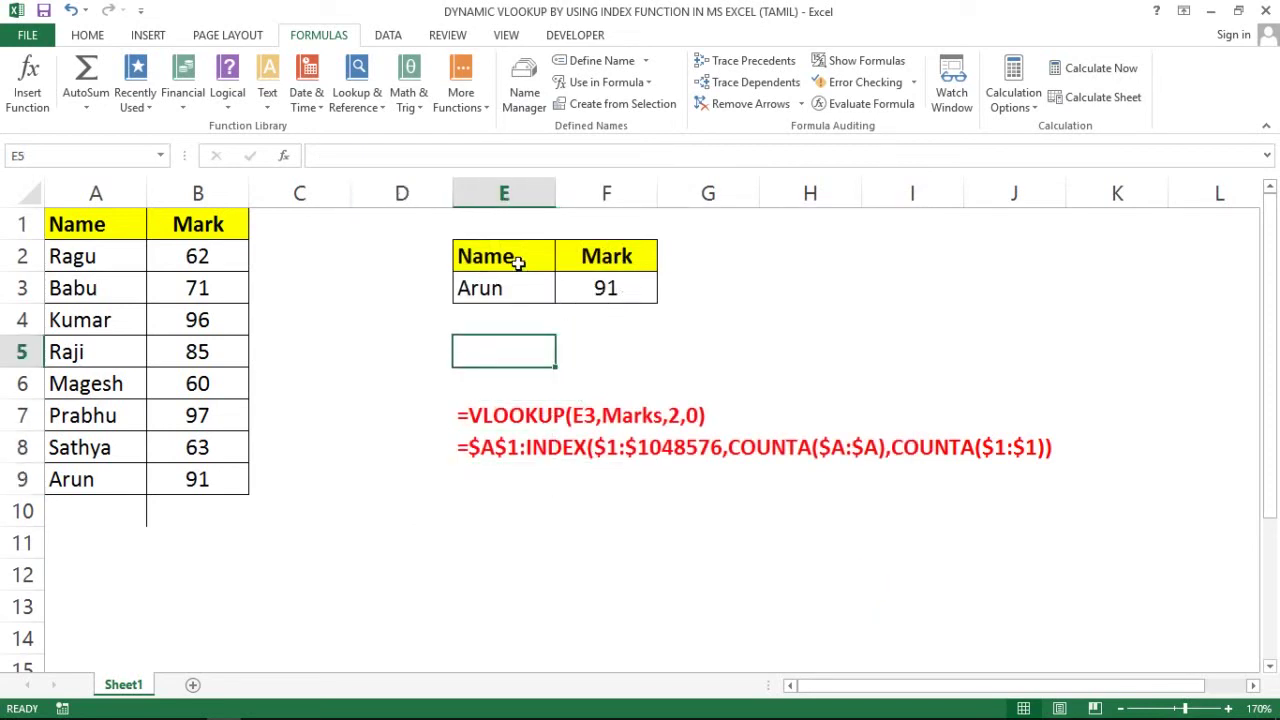
Rewrite F3's lookup range as the absolute $A$1:$B$9, declining the replace-data prompt.
double_click(605, 288)
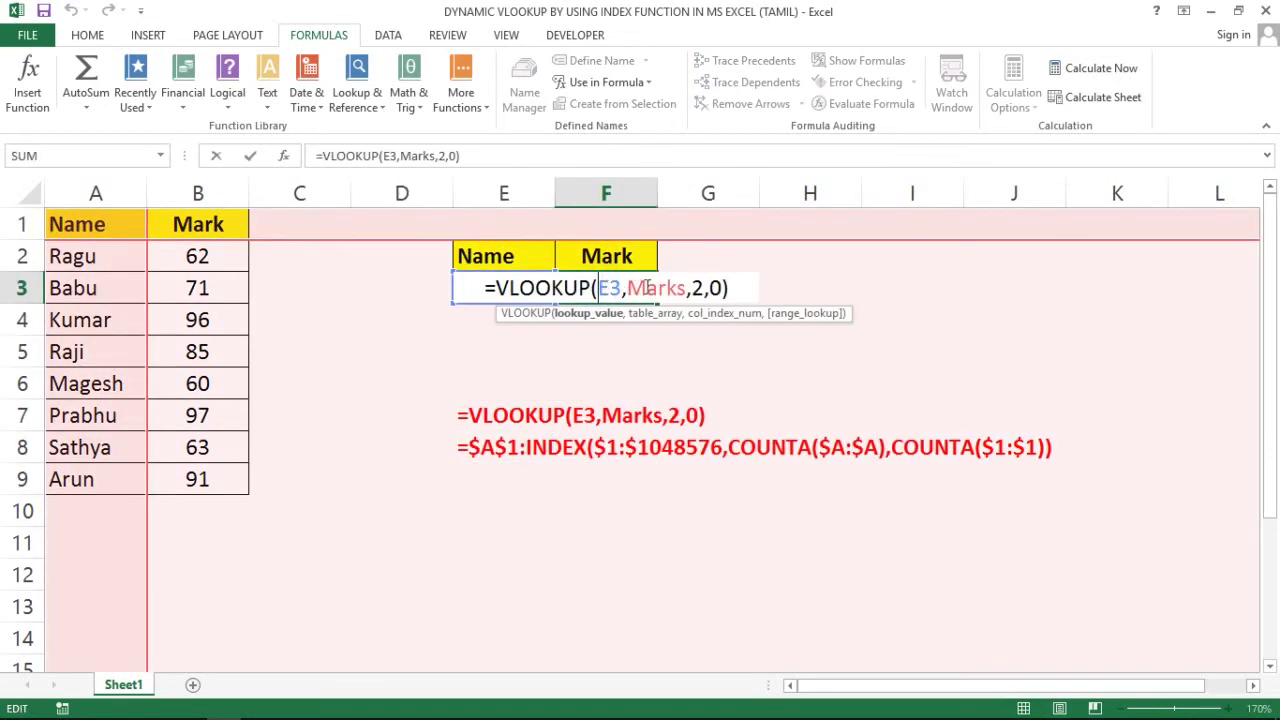
click(687, 288)
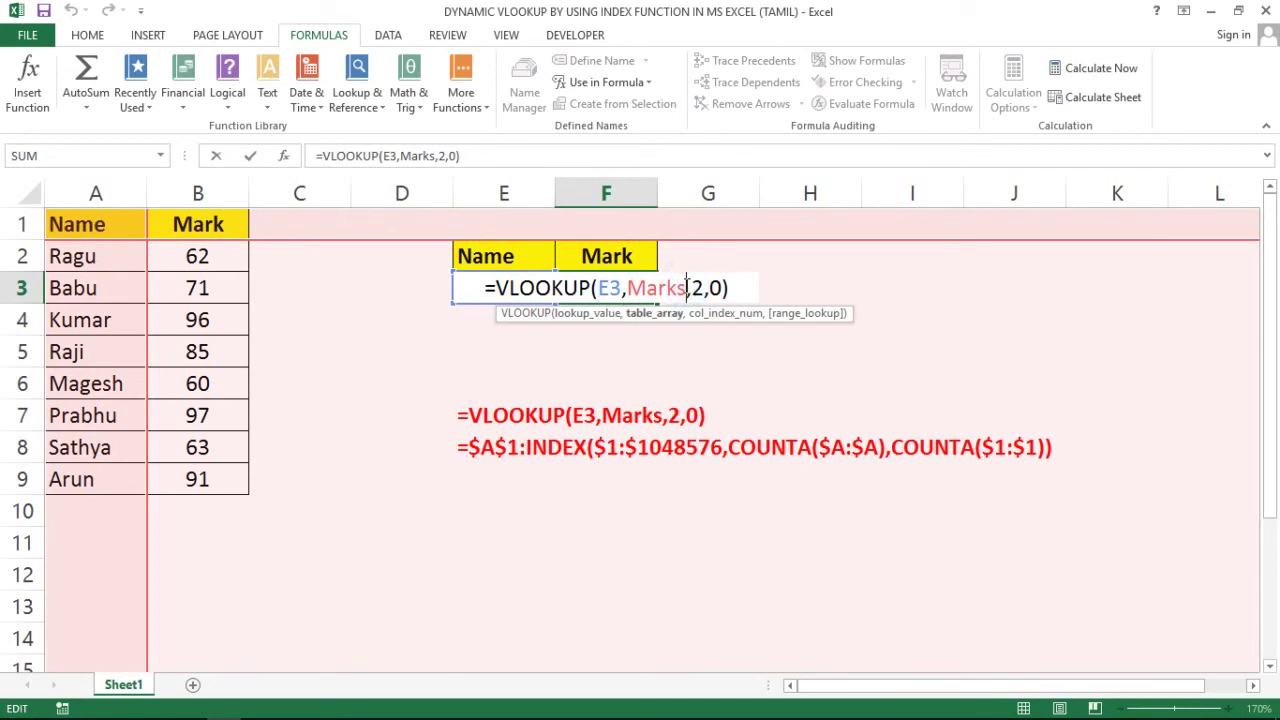
key(BackSpace)
key(BackSpace)
key(BackSpace)
key(BackSpace)
key(BackSpace)
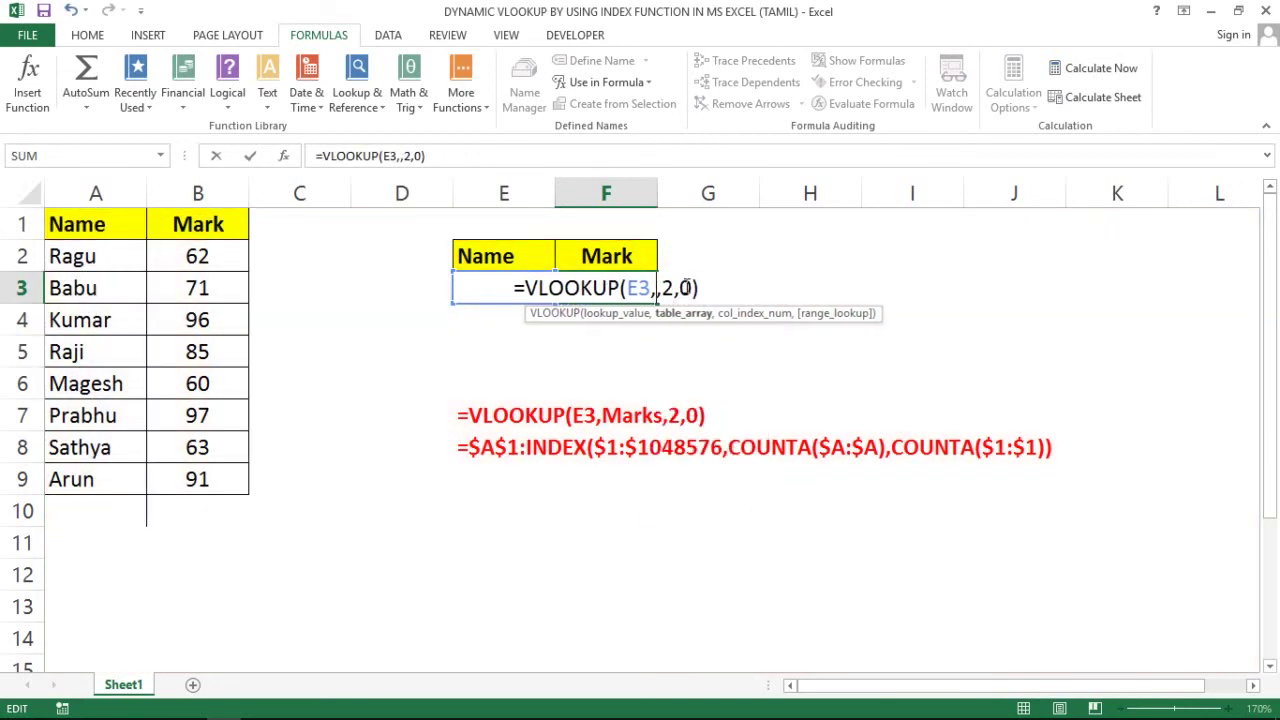
click(82, 221)
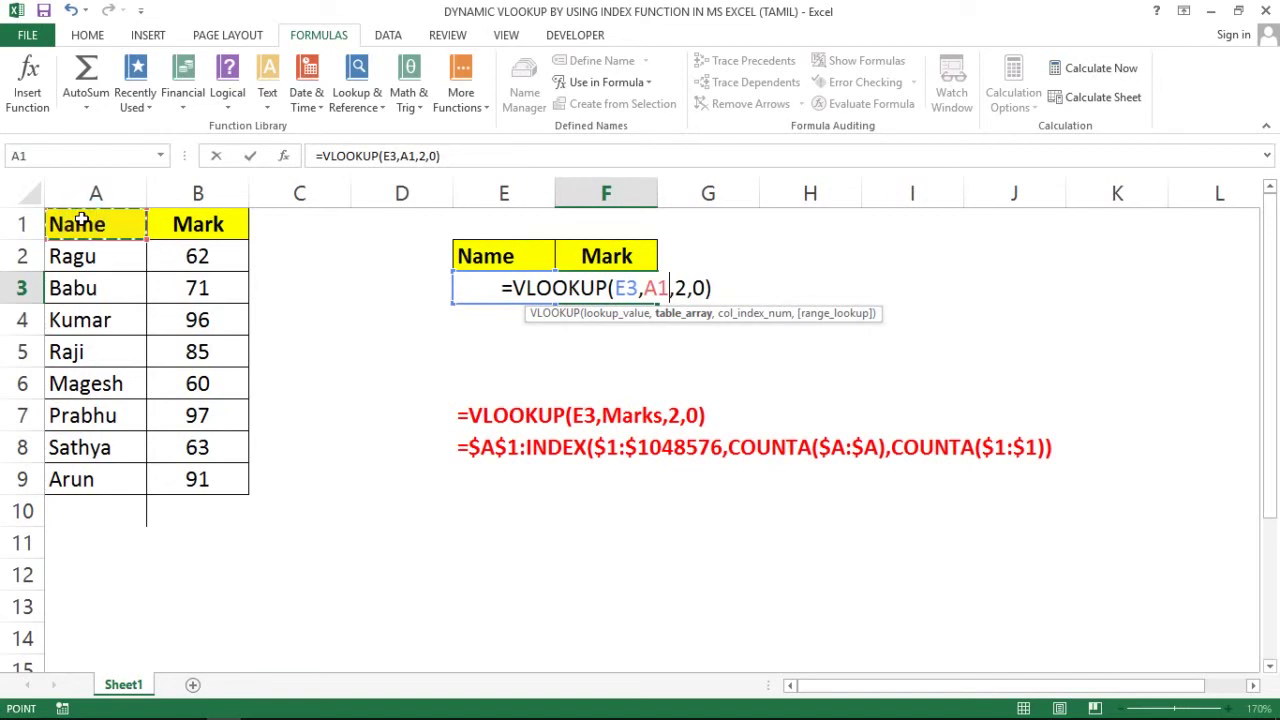
key(ctrl+shift+Right)
key(ctrl+shift+Down)
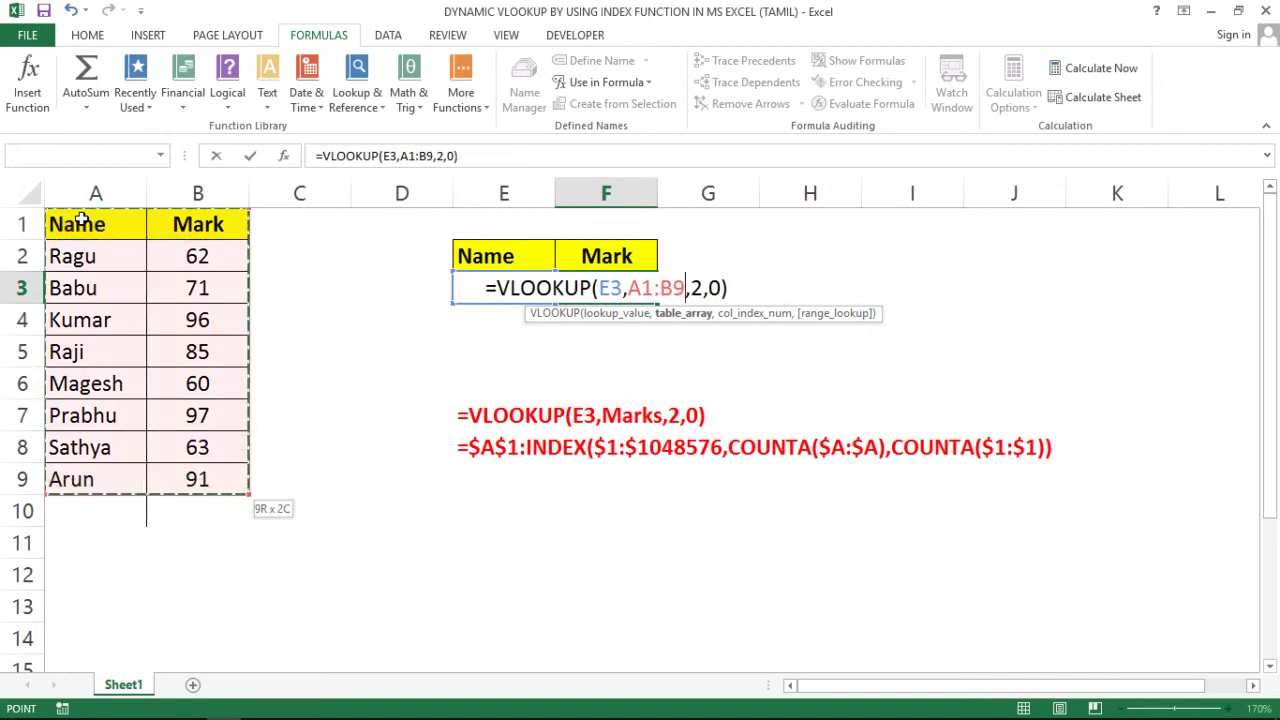
key(F4)
key(Return)
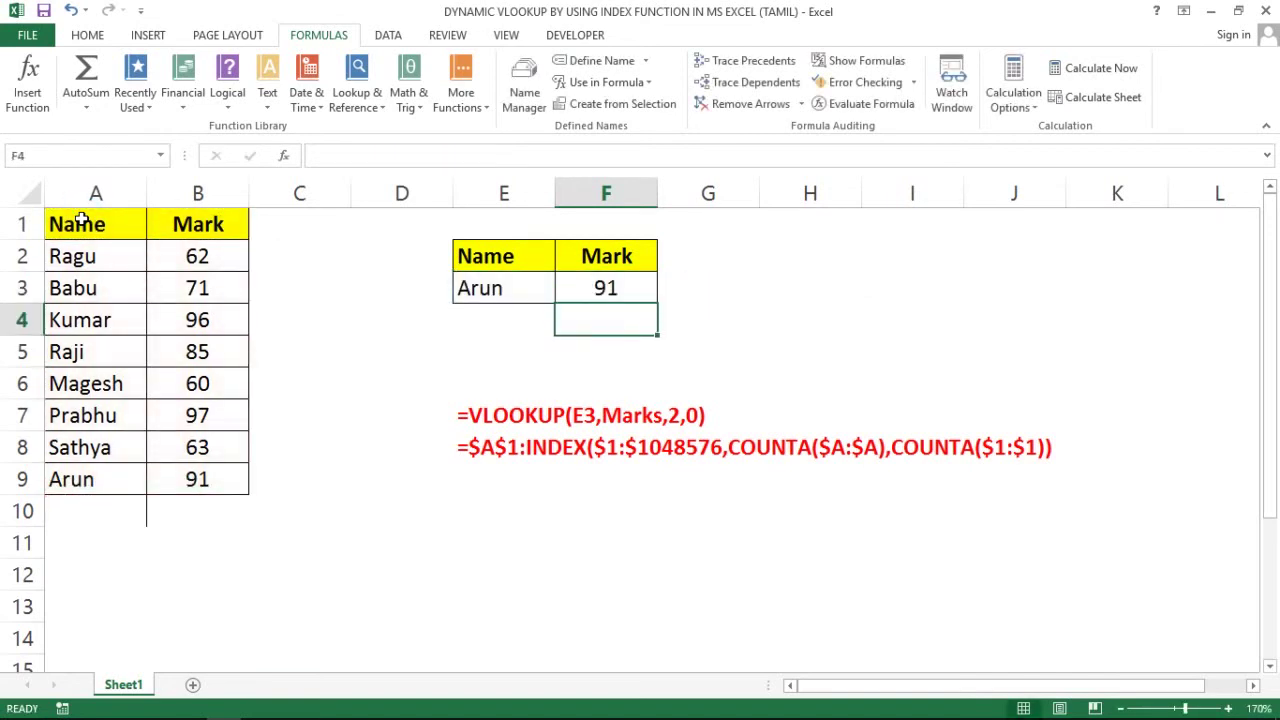
drag(655, 302, 610, 290)
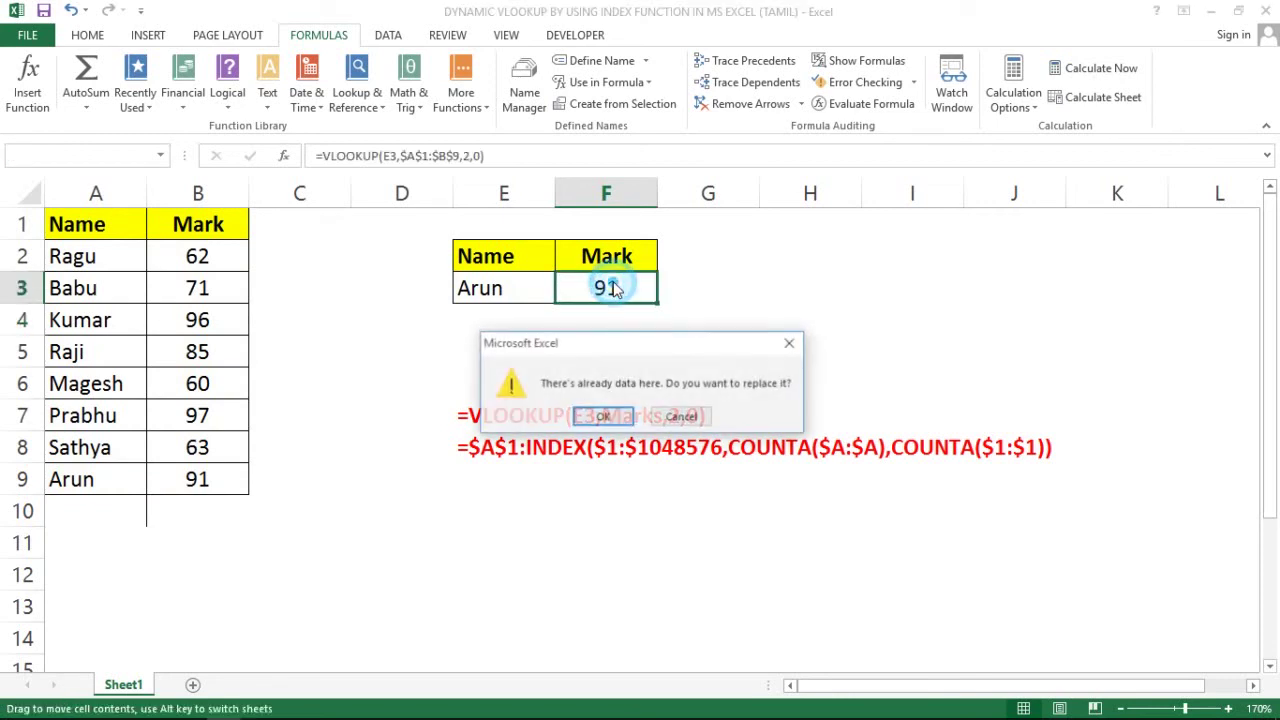
click(695, 423)
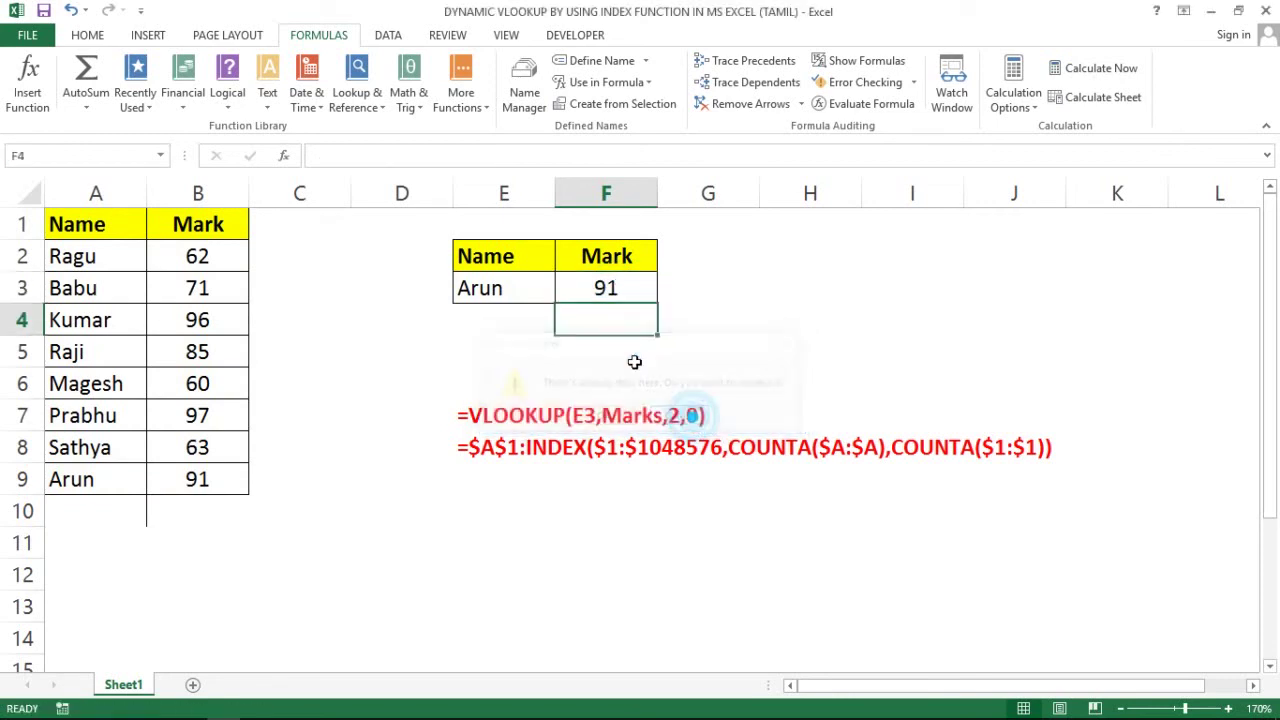
Swap the fixed range back to Marks, giving =VLOOKUP(E3,Marks,2,0).
double_click(634, 282)
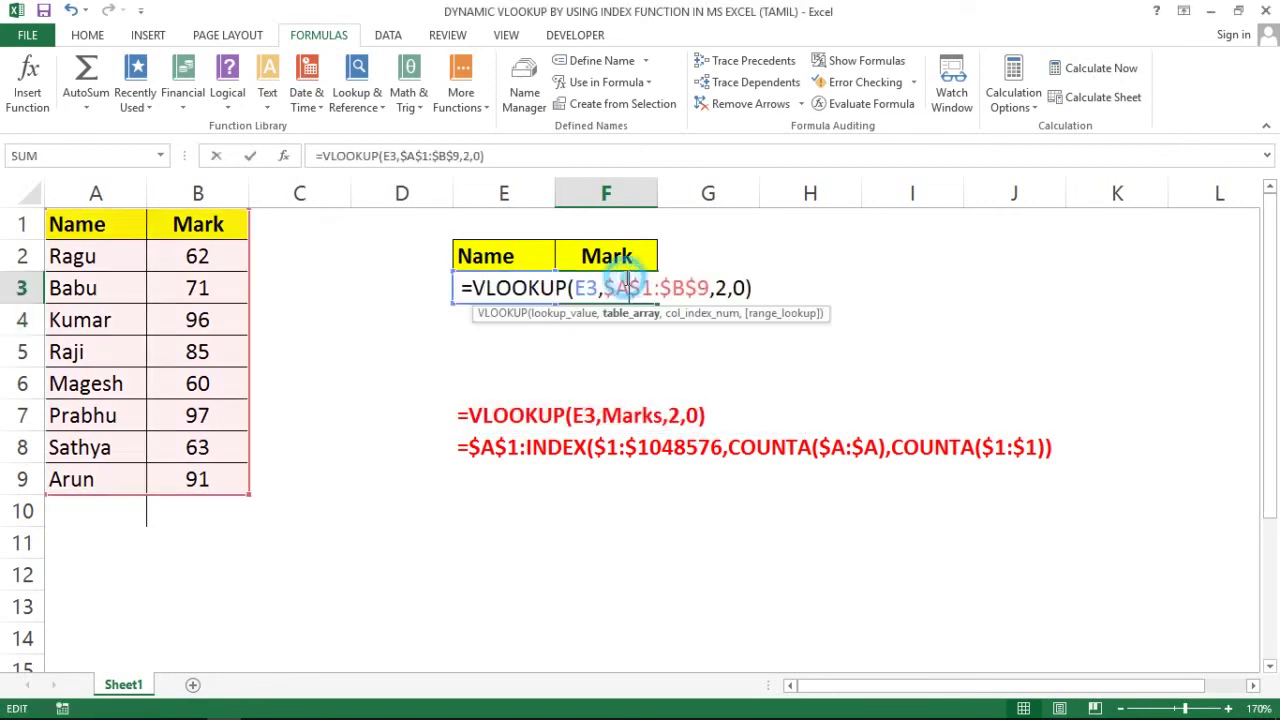
click(709, 288)
key(BackSpace)
key(BackSpace)
key(BackSpace)
key(BackSpace)
key(BackSpace)
key(BackSpace)
key(BackSpace)
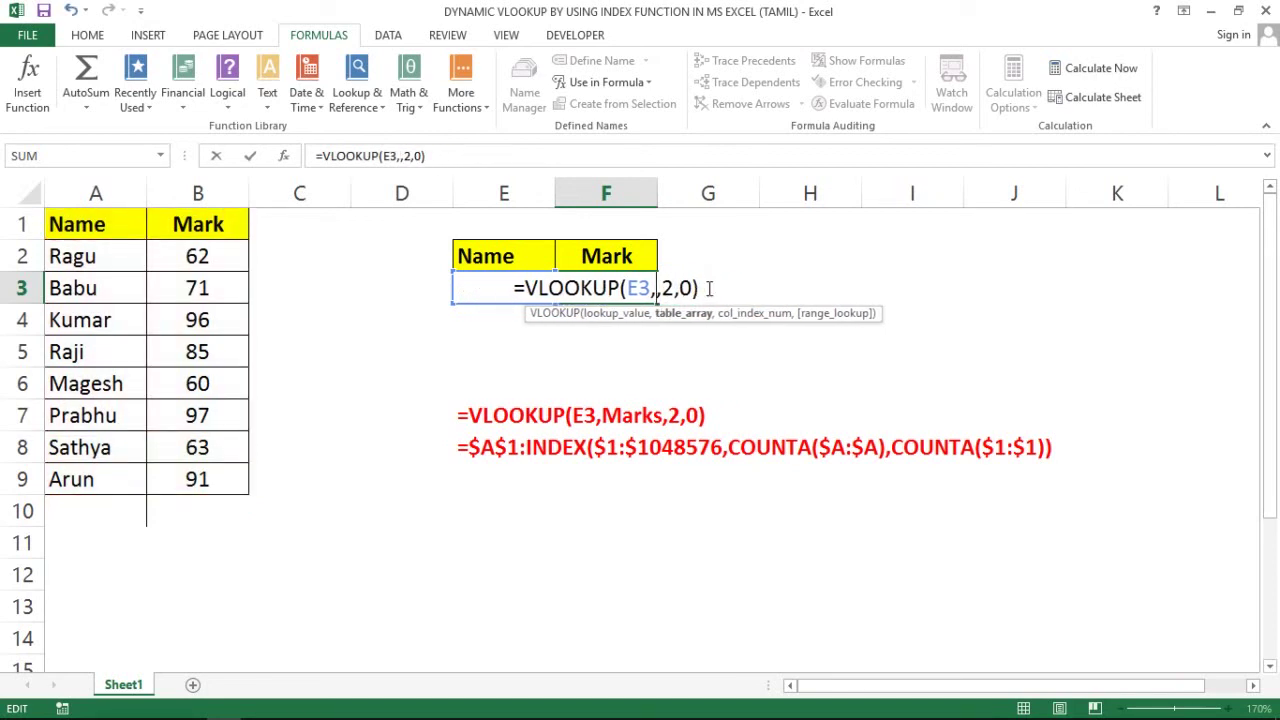
text(mar)
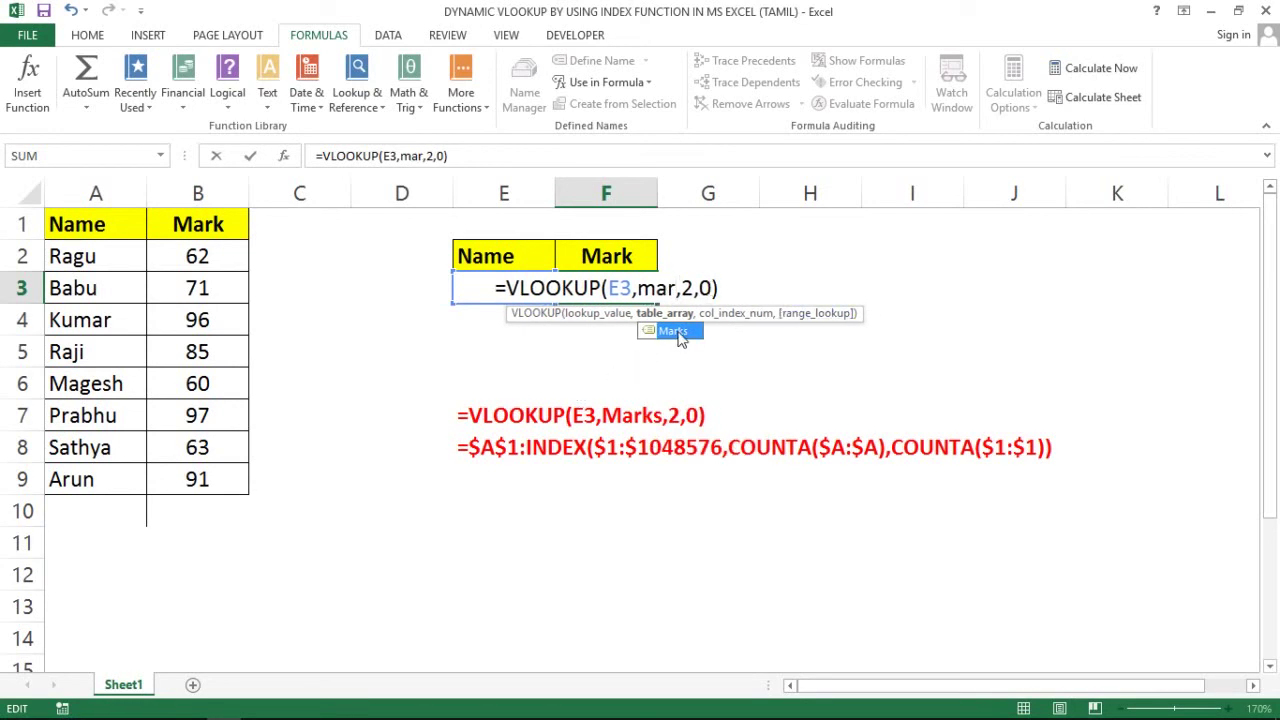
double_click(676, 332)
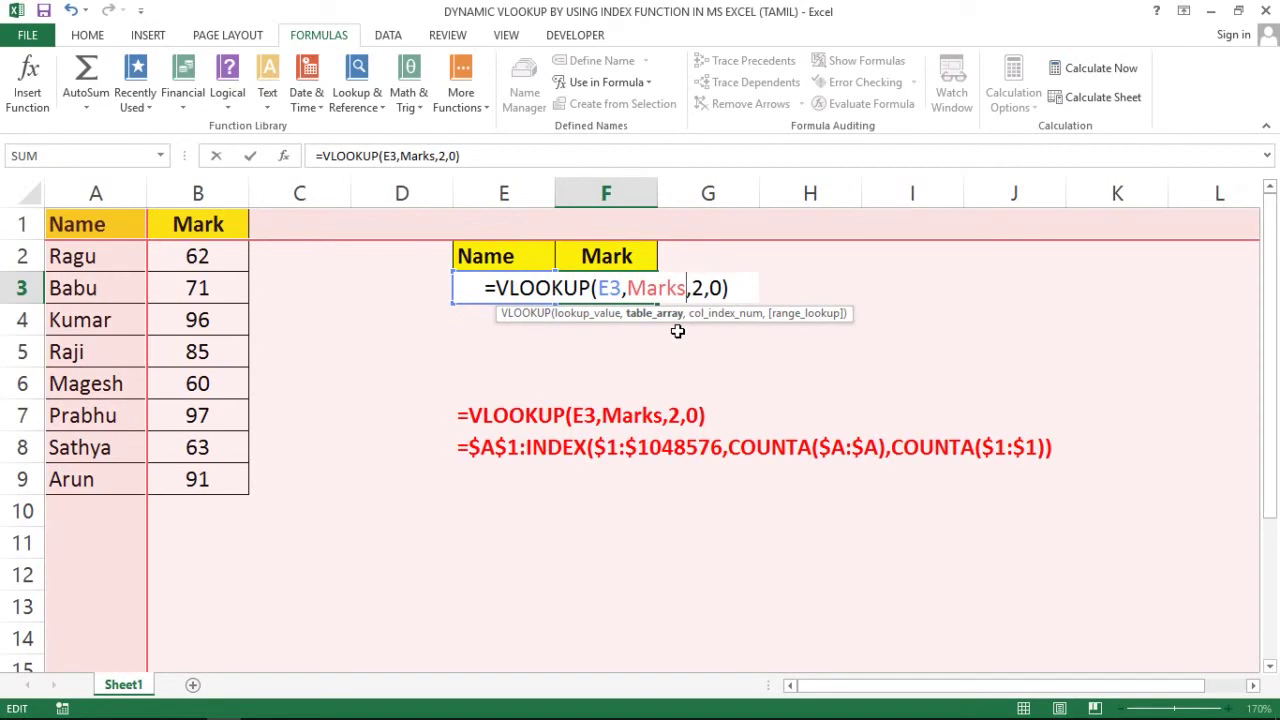
click(736, 291)
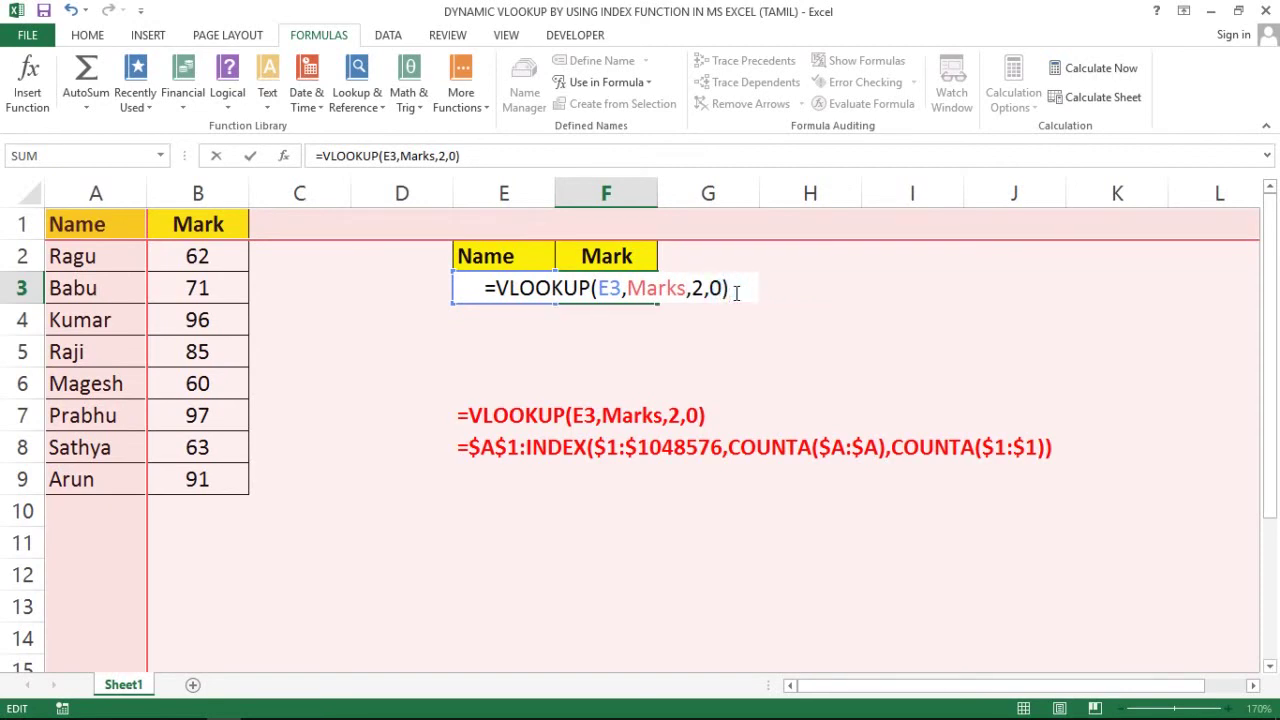
key(Return)
key(Up)
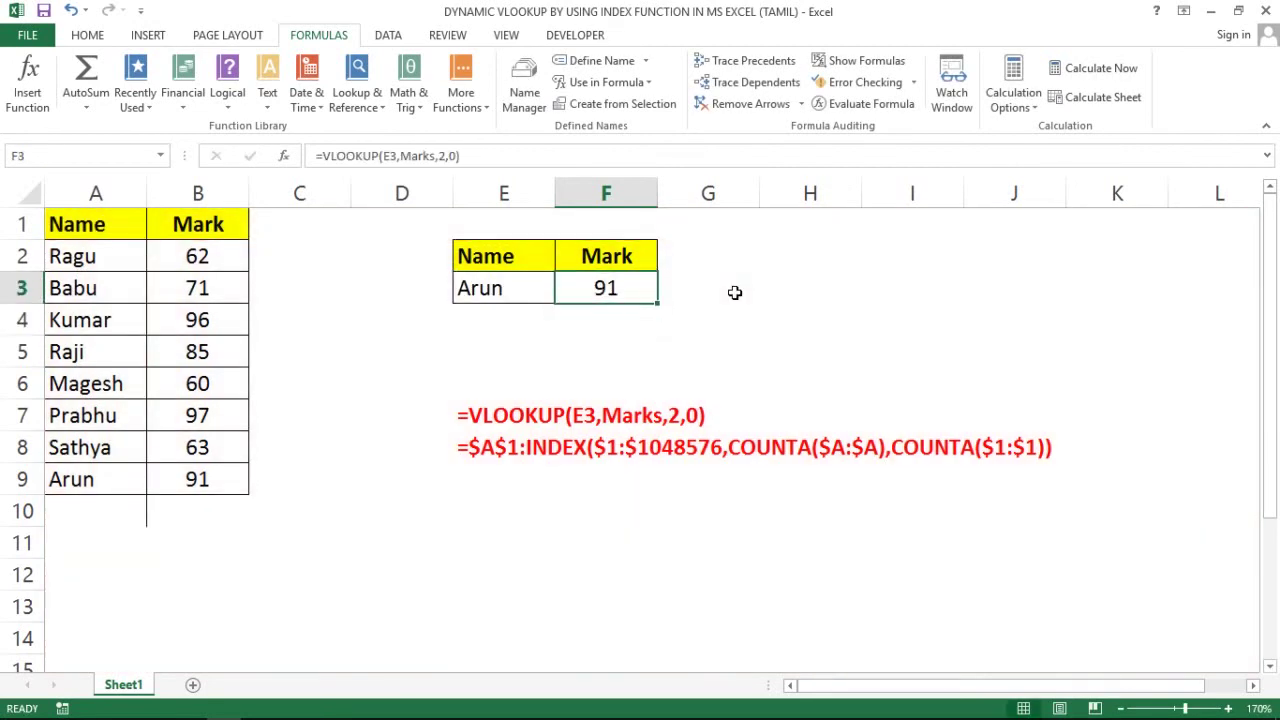
key(Left)
key(Left)
key(Left)
key(Left)
Add the row x, 200 in A10:B10 and set the lookup name in E3 to x.
key(Up)
key(Up)
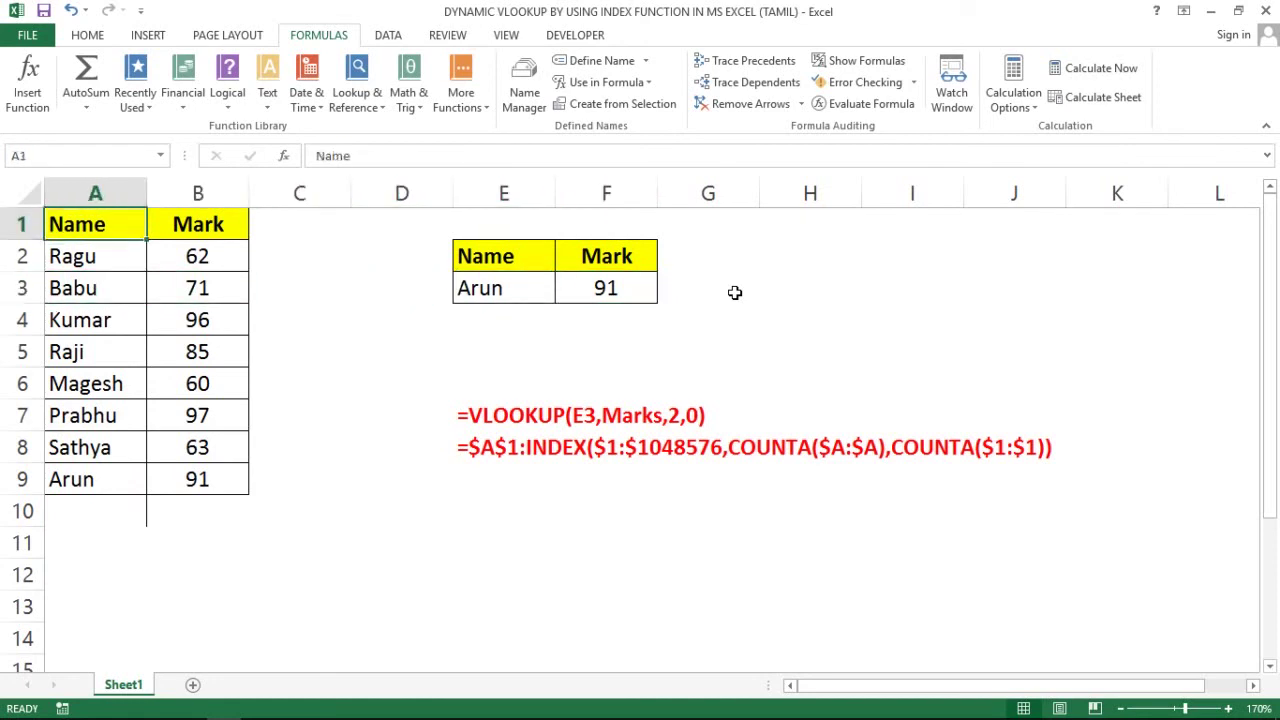
key(Down)
key(Down)
key(Down)
key(Down)
key(Down)
key(Down)
key(Down)
key(Down)
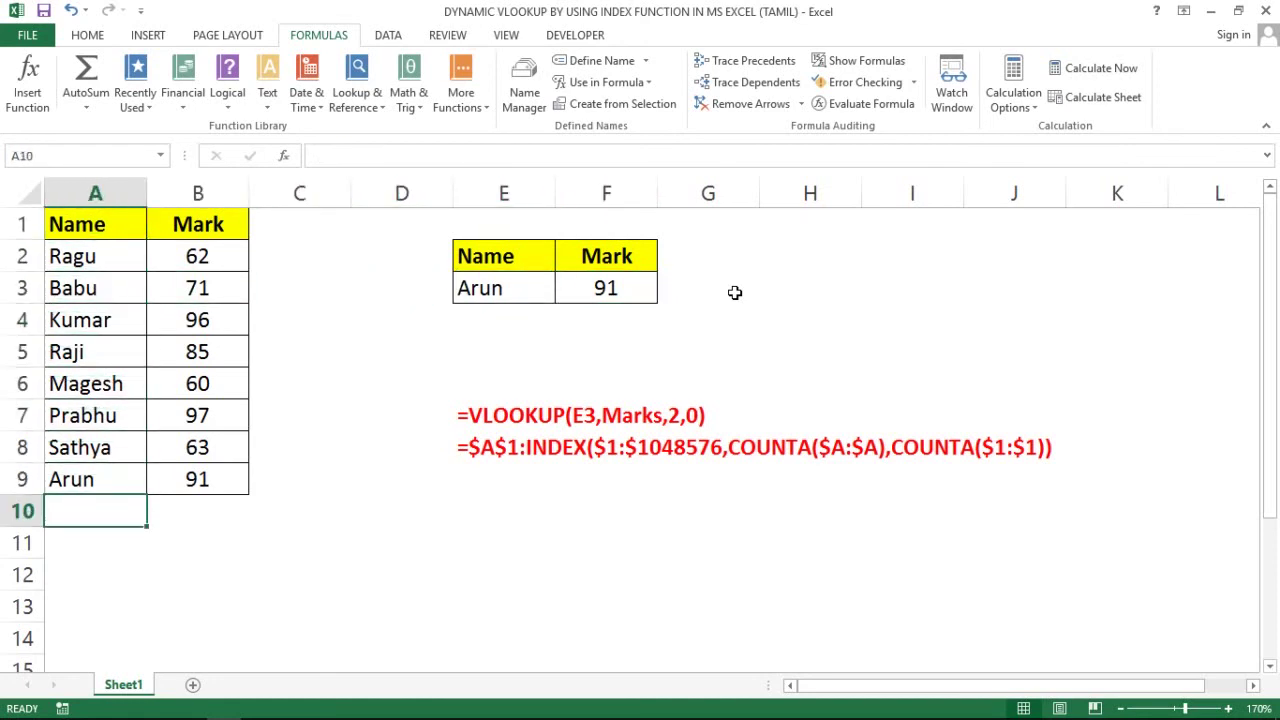
text(x)
key(Return)
key(Up)
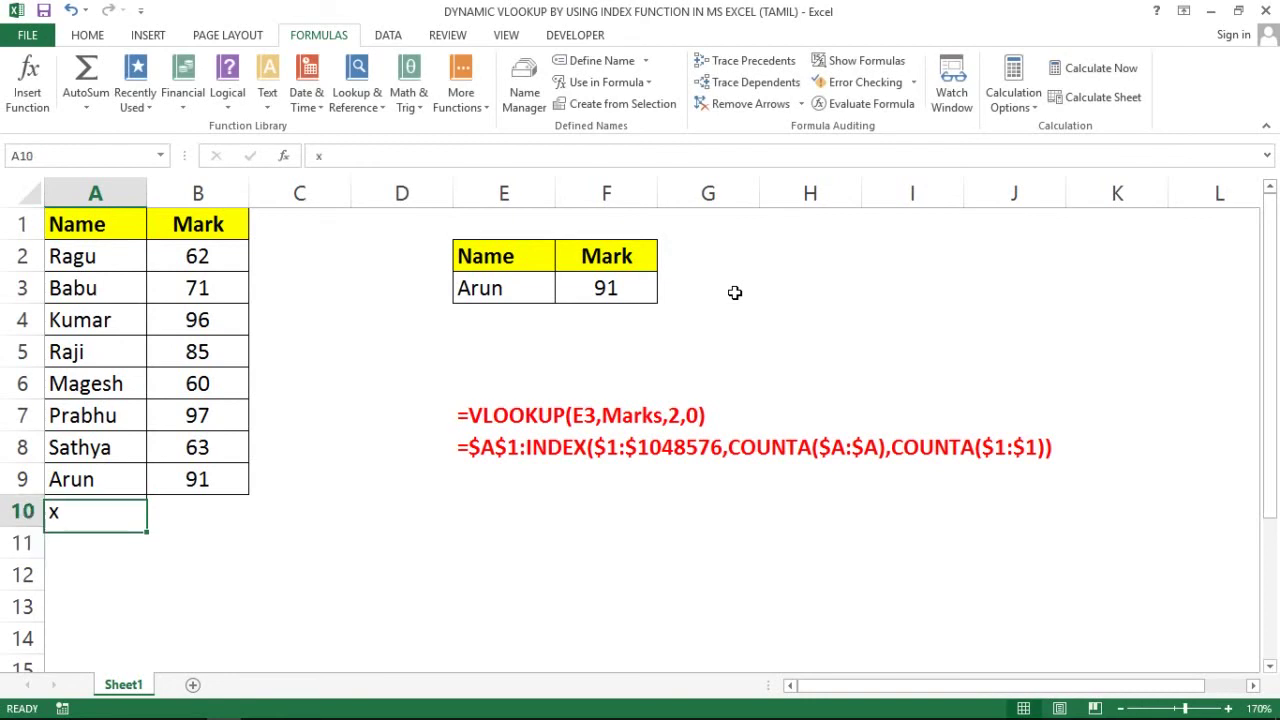
key(Right)
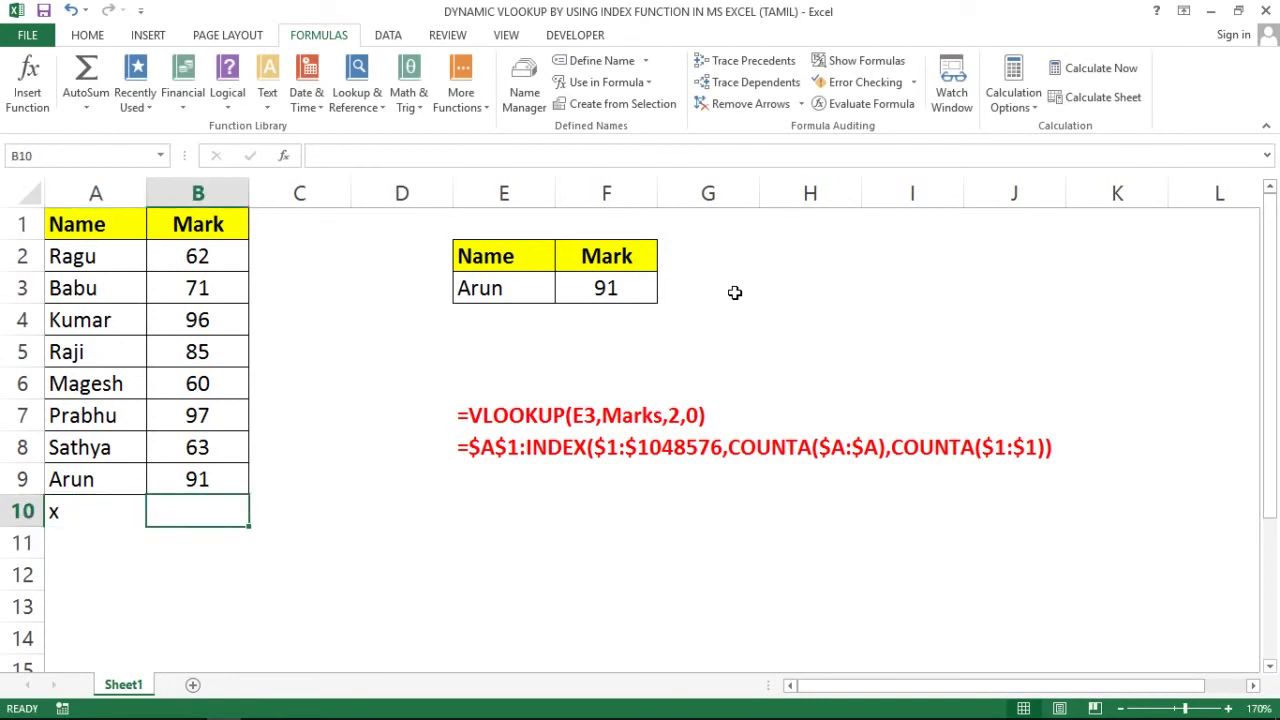
text(200)
key(Return)
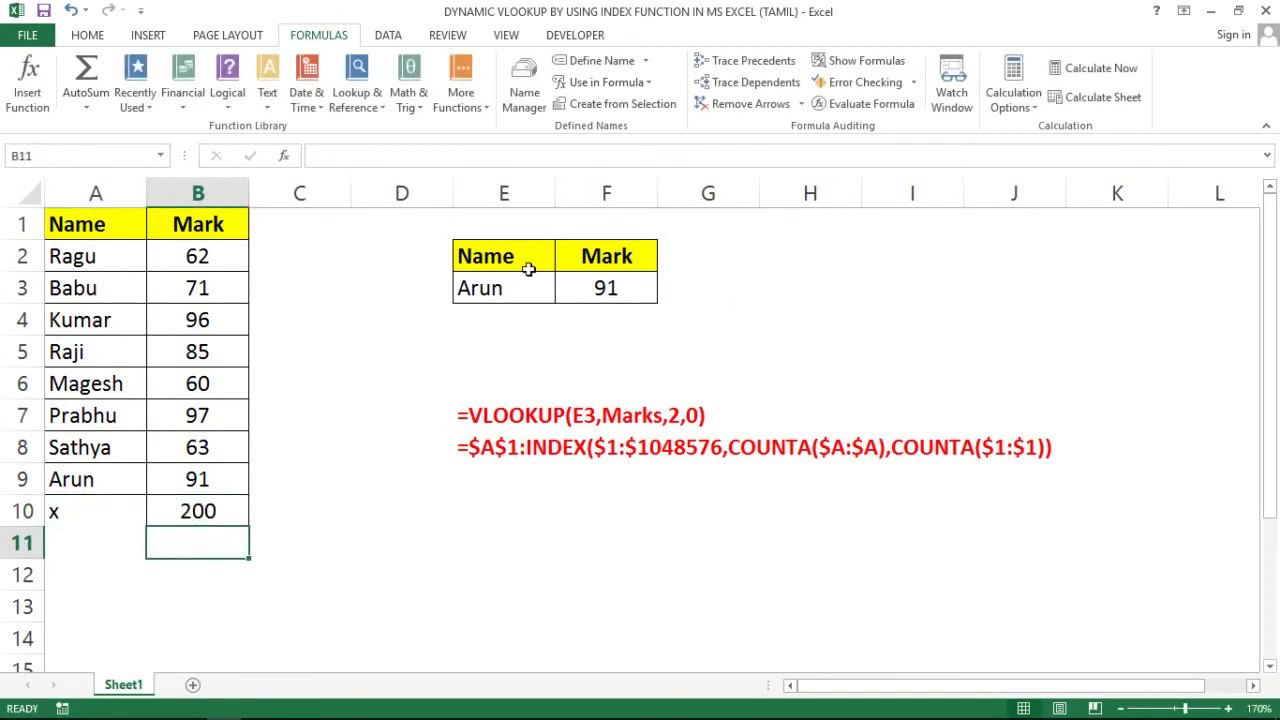
click(516, 289)
text(x)
key(Up)
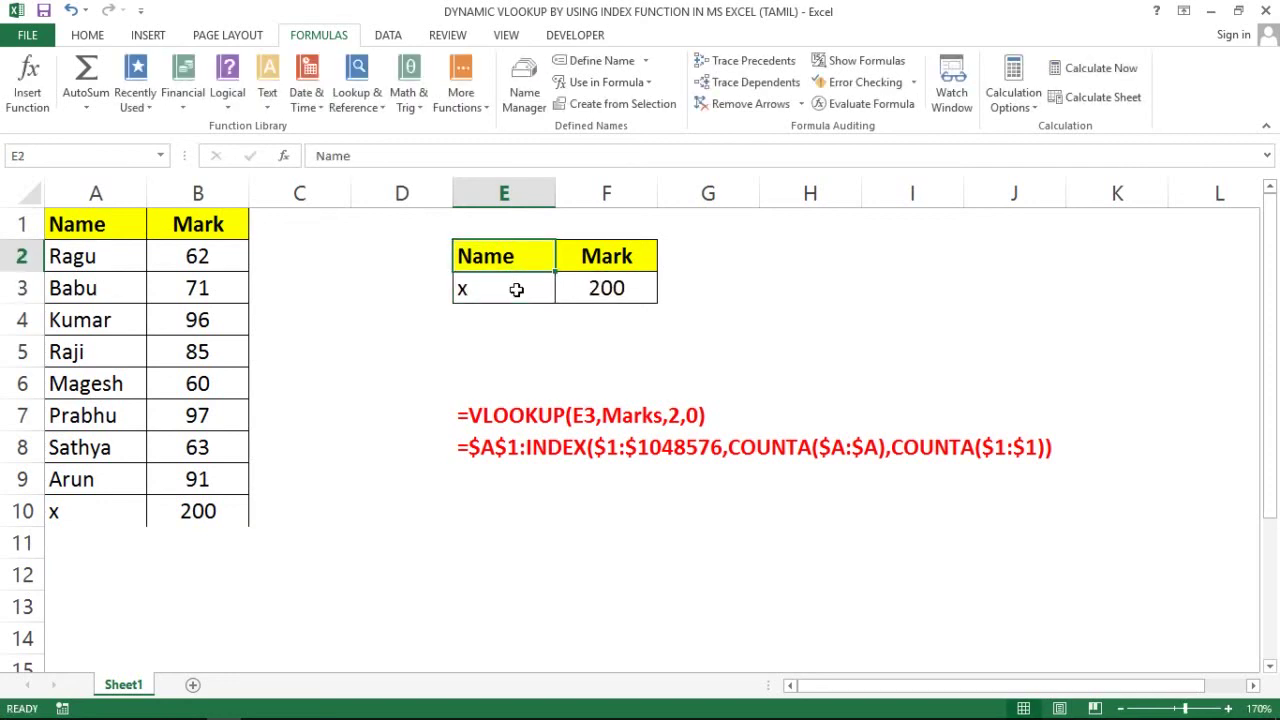
Head column C as Mark2 and enter 50 in C10.
click(318, 220)
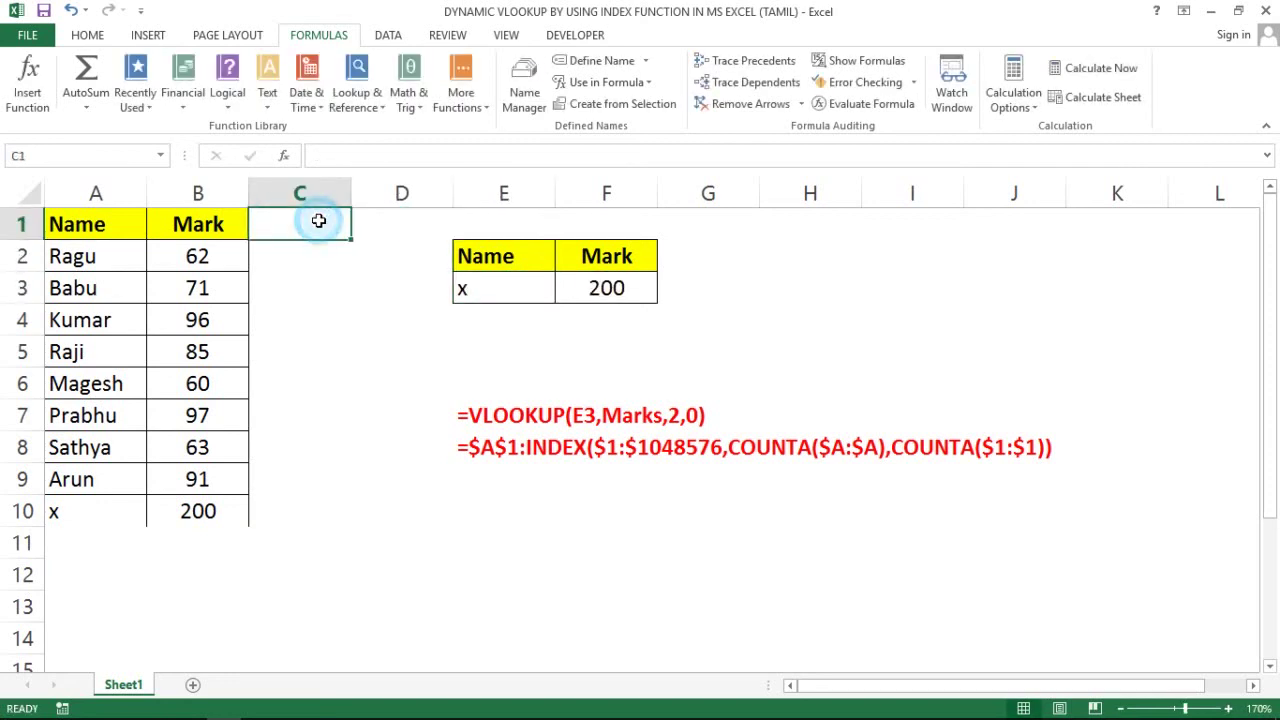
text(Mark)
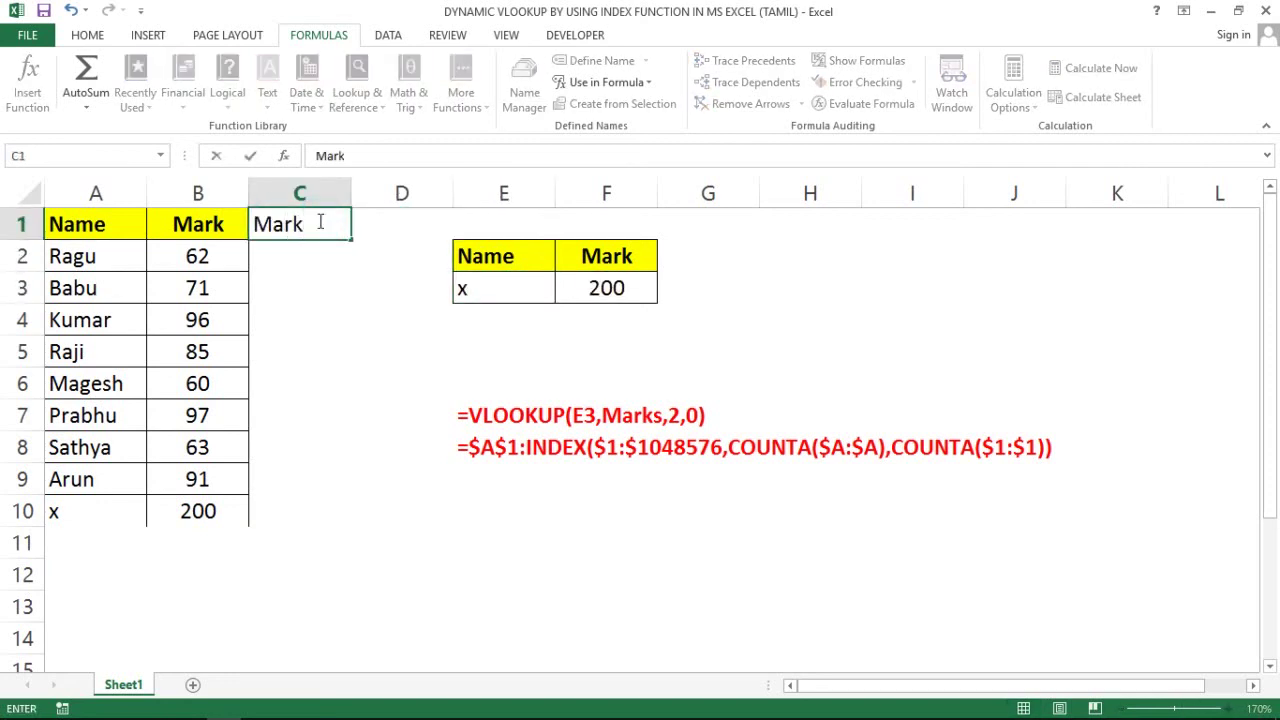
text(2)
key(Return)
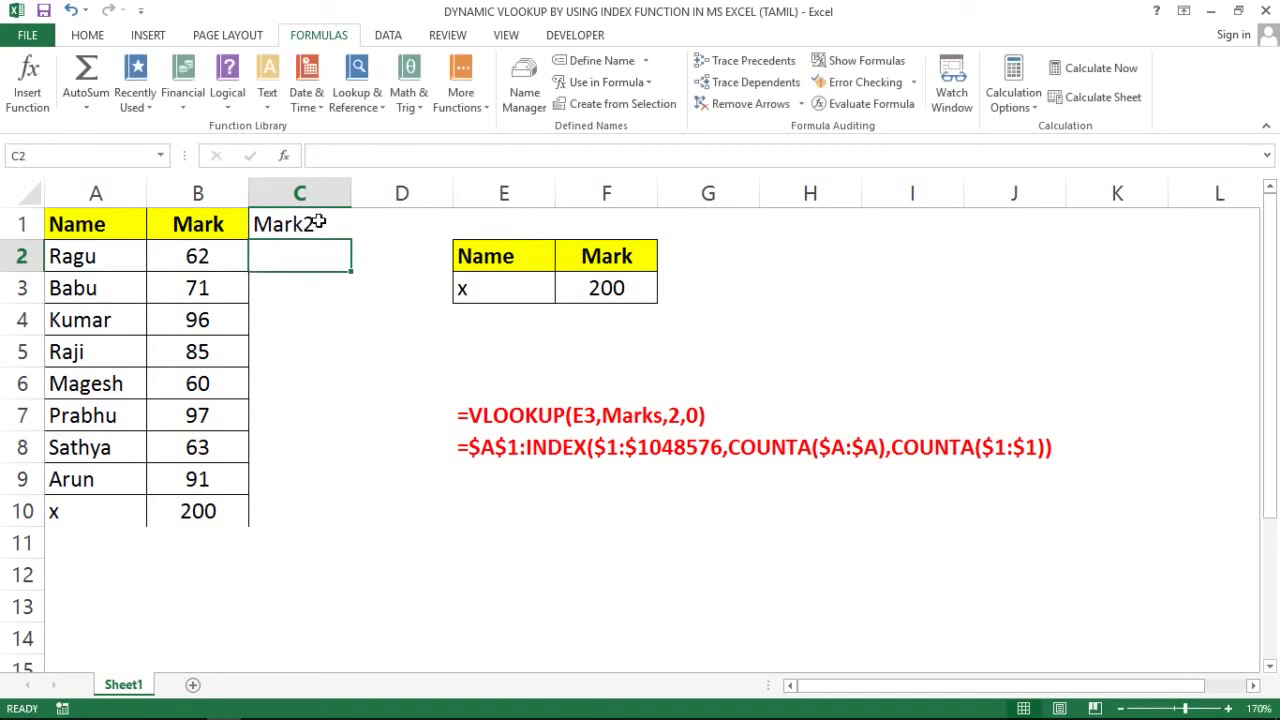
key(Down)
key(Down)
key(Down)
key(Down)
key(Down)
key(Down)
key(Down)
key(Down)
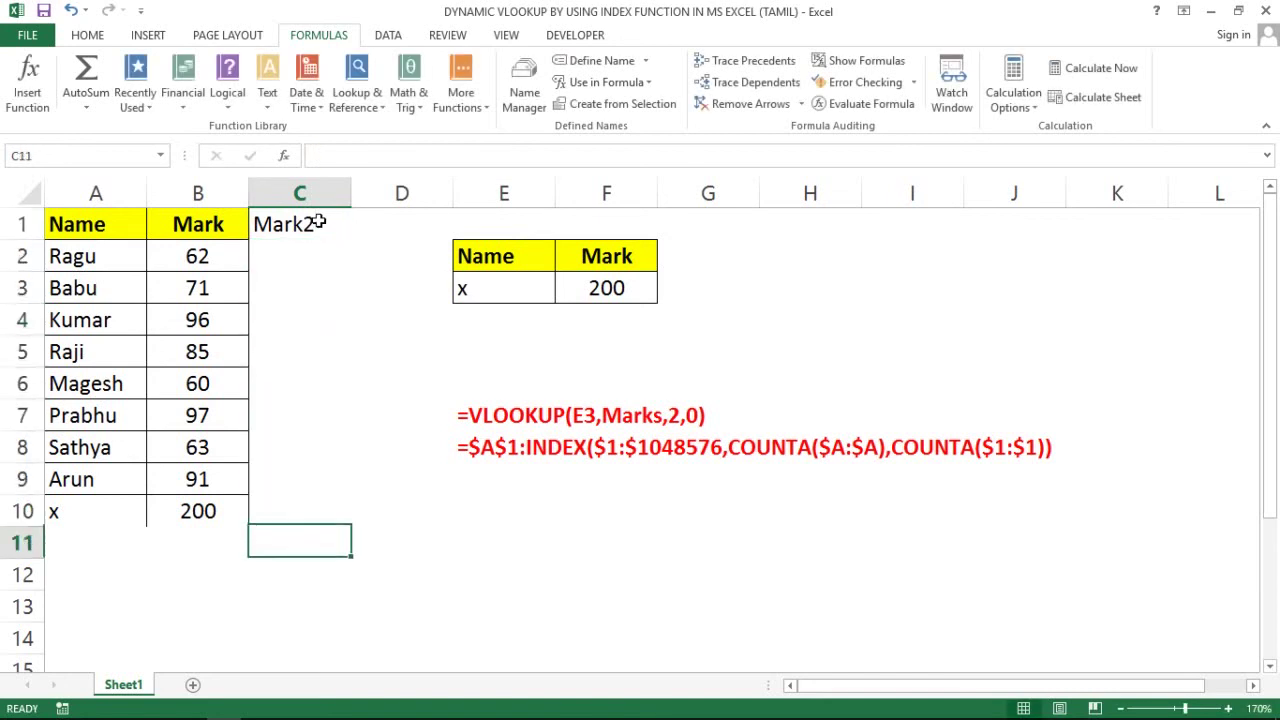
key(Down)
key(Up)
key(Up)
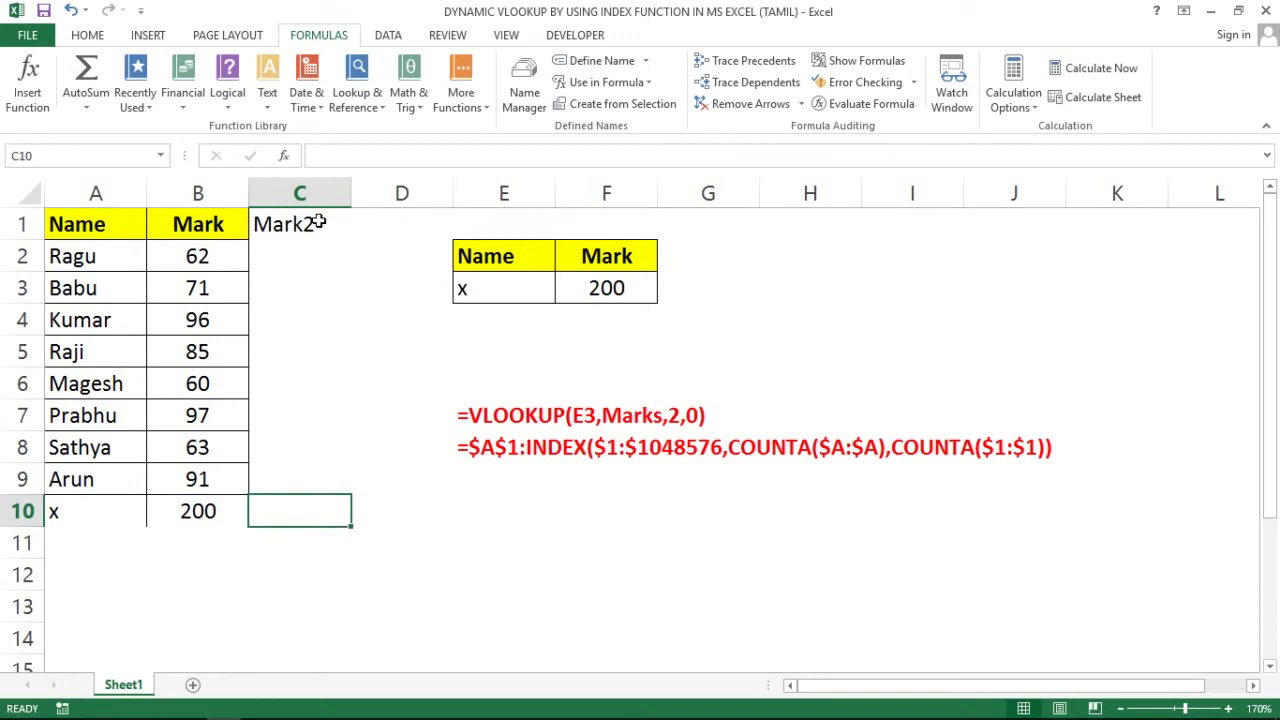
text(50)
key(Return)
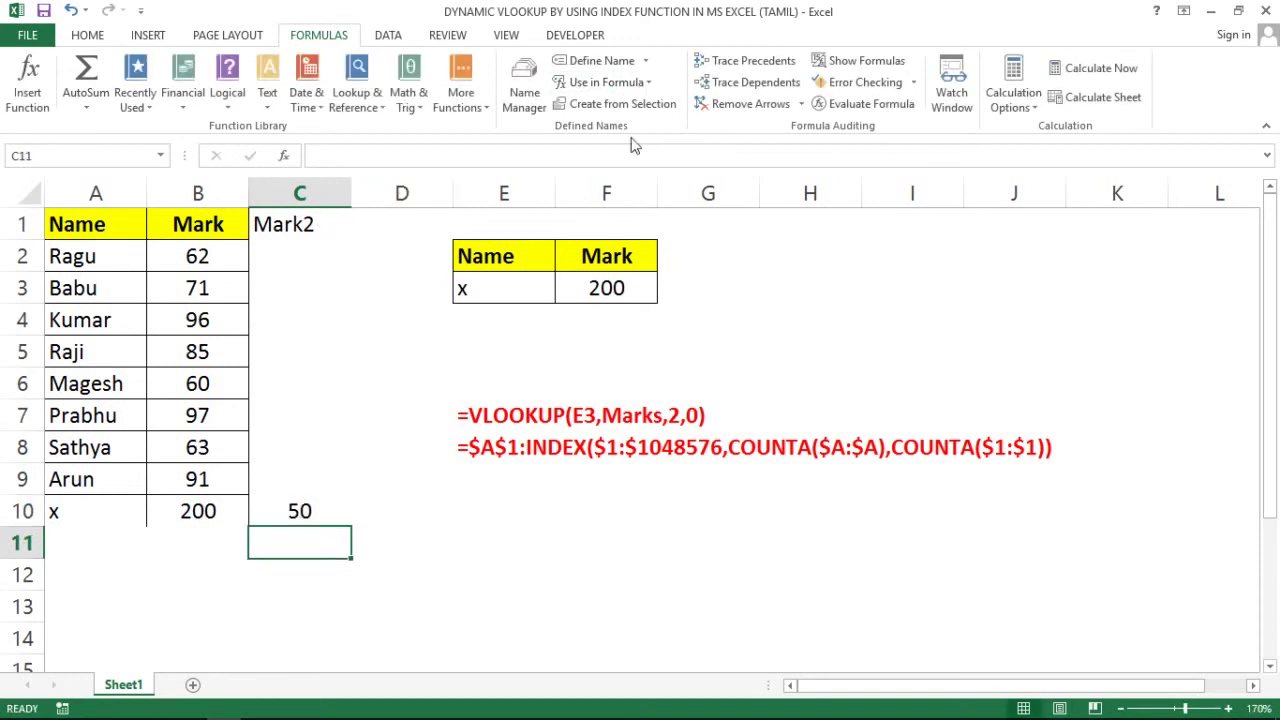
Change F3's lookup column index from 2 to 3 so it returns 50.
double_click(603, 288)
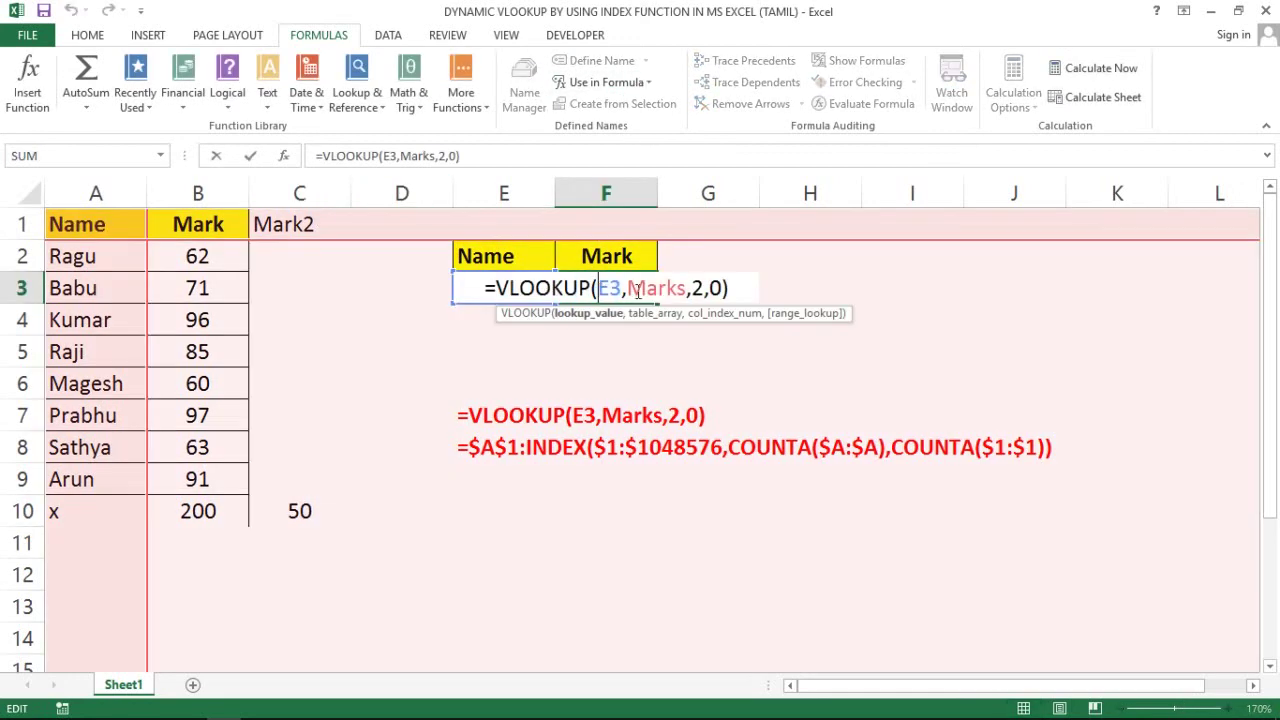
click(703, 290)
key(BackSpace)
text(3)
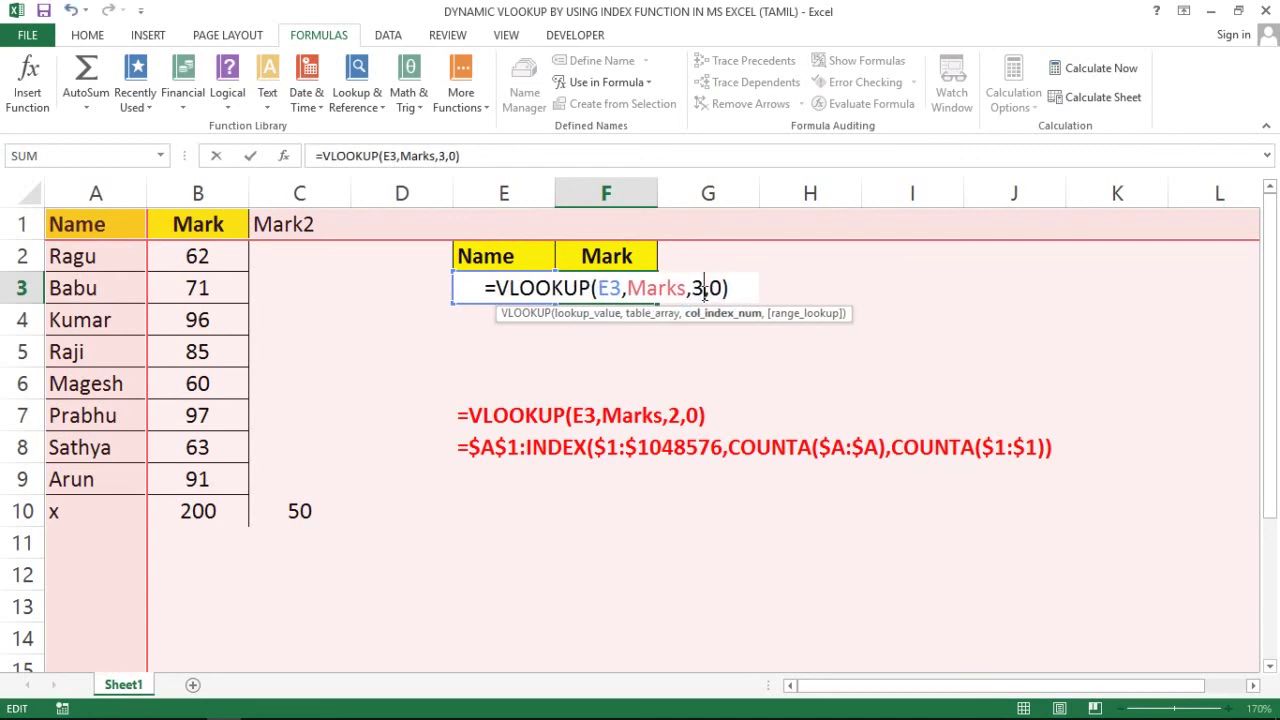
key(Return)
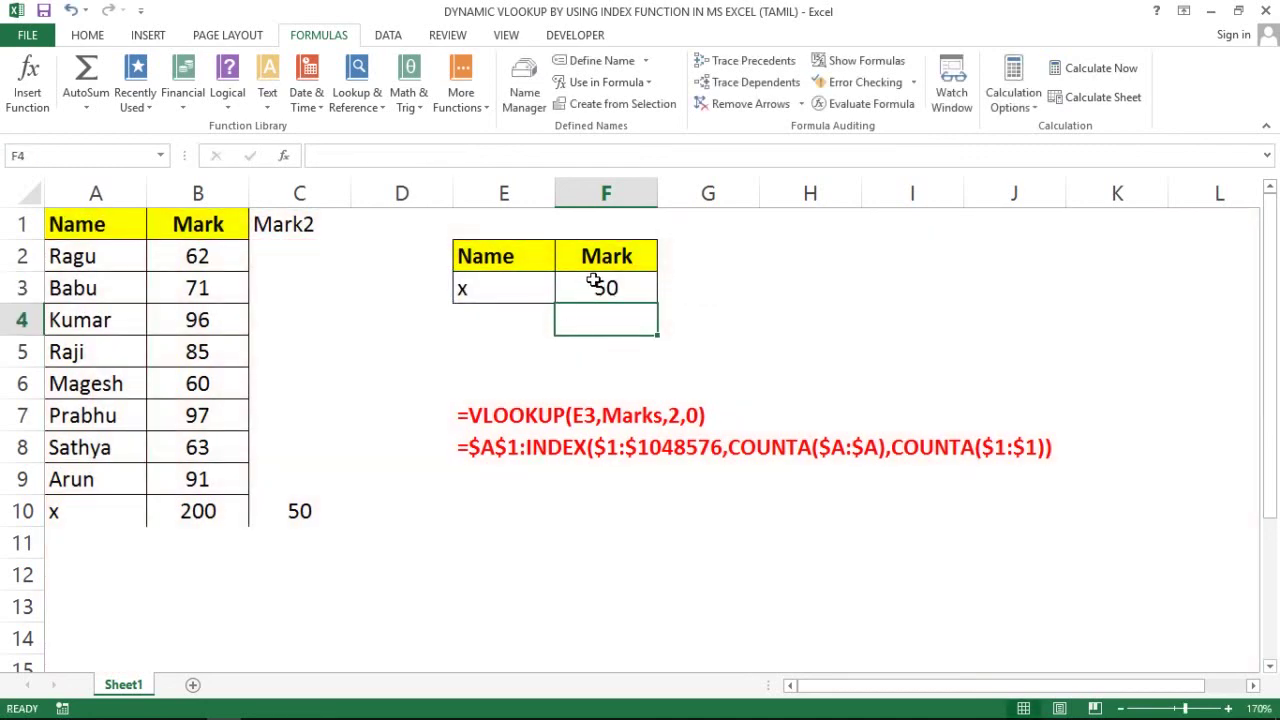
click(590, 285)
click(520, 317)
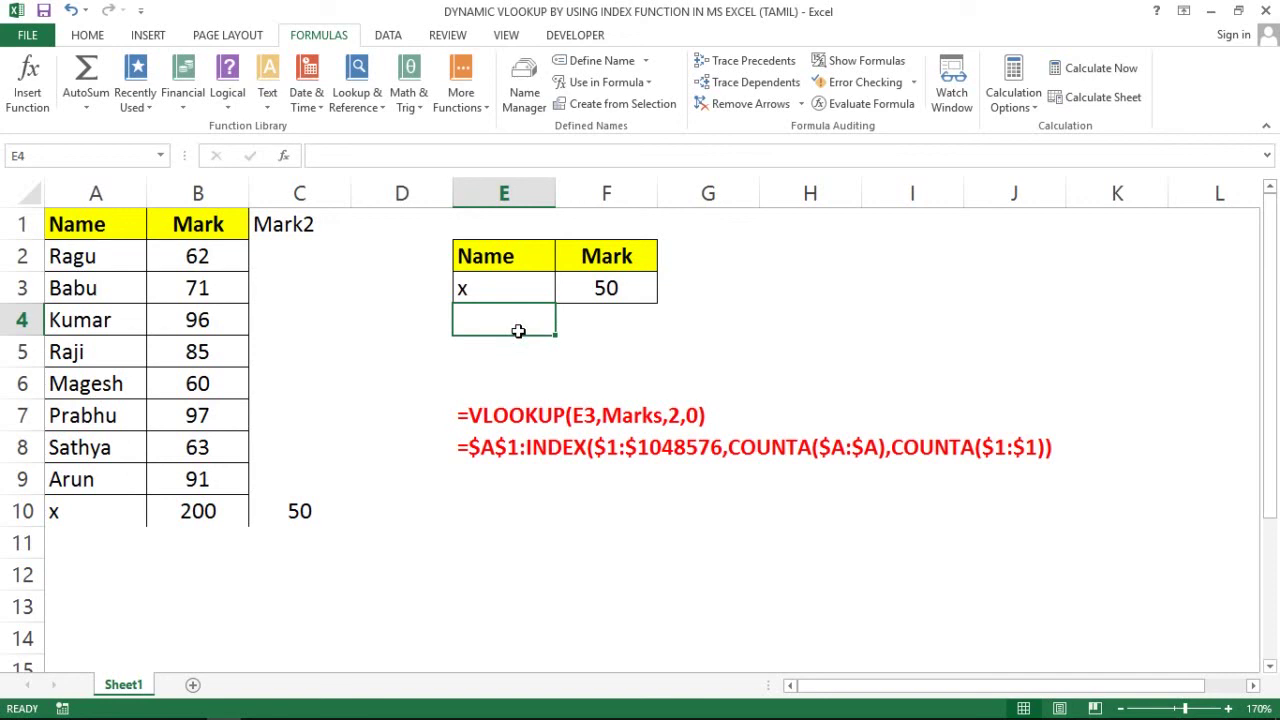
click(524, 420)
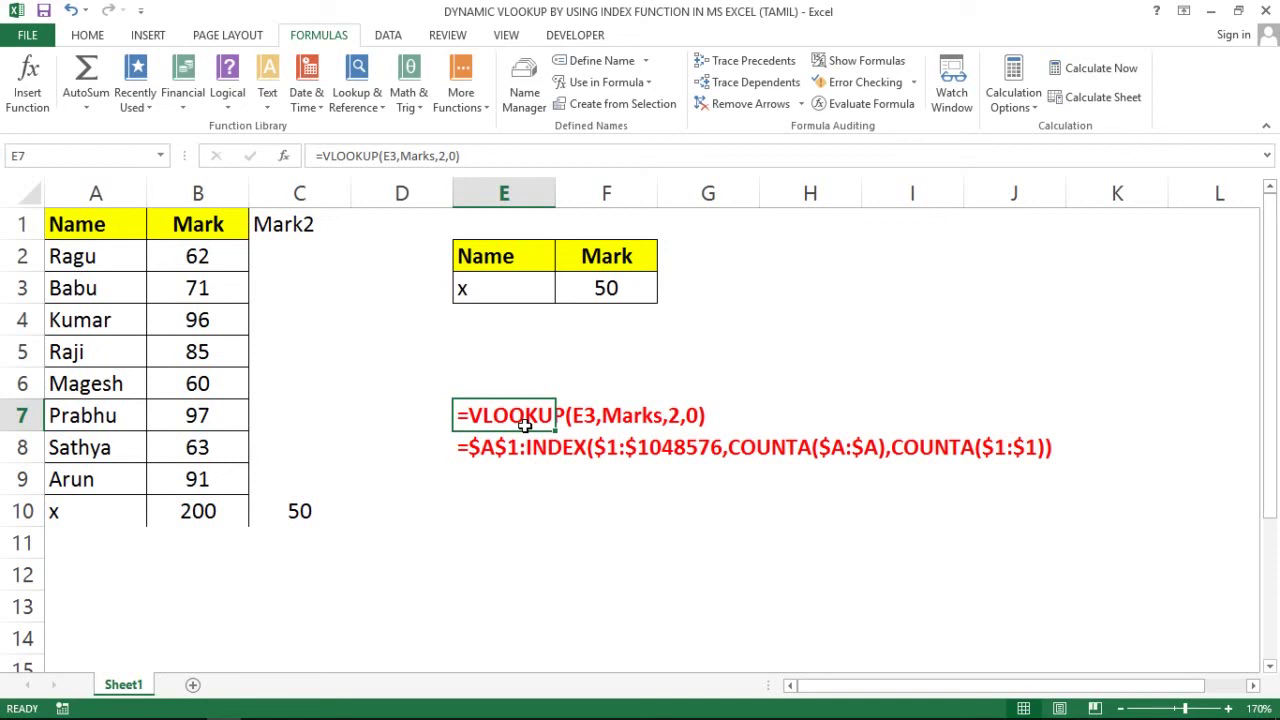
click(486, 479)
click(311, 343)
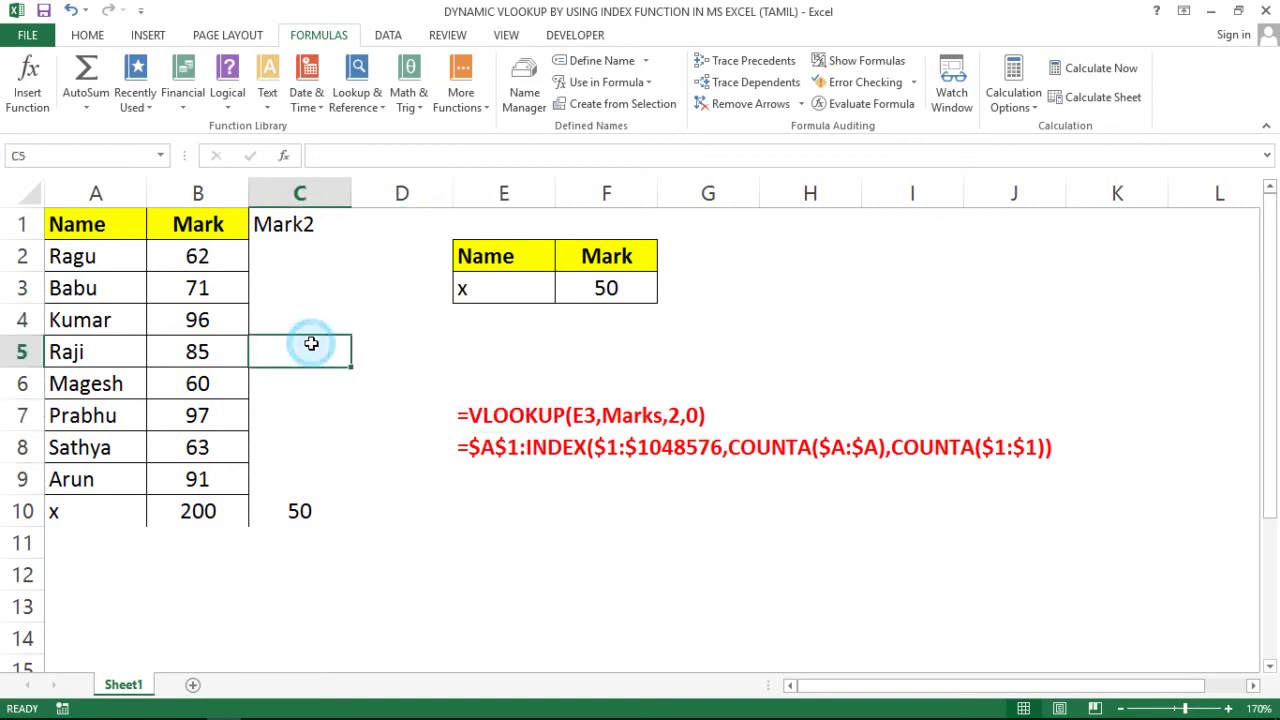
click(380, 325)
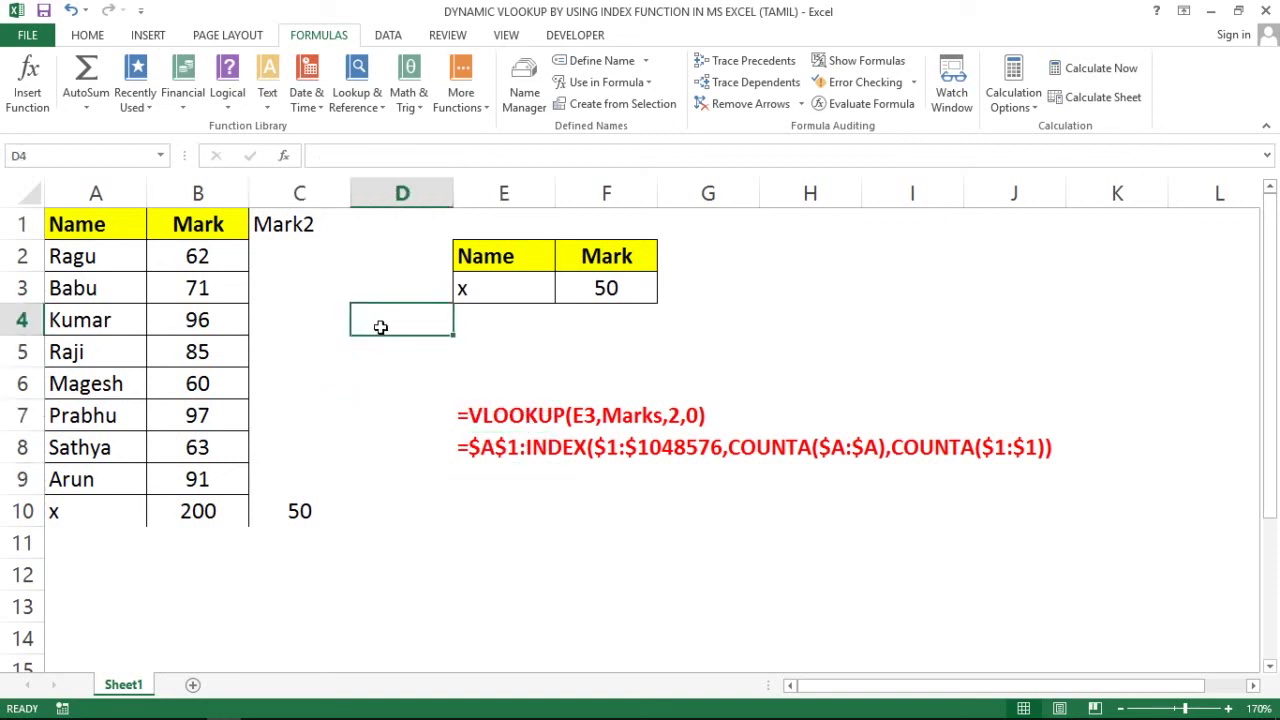
click(400, 417)
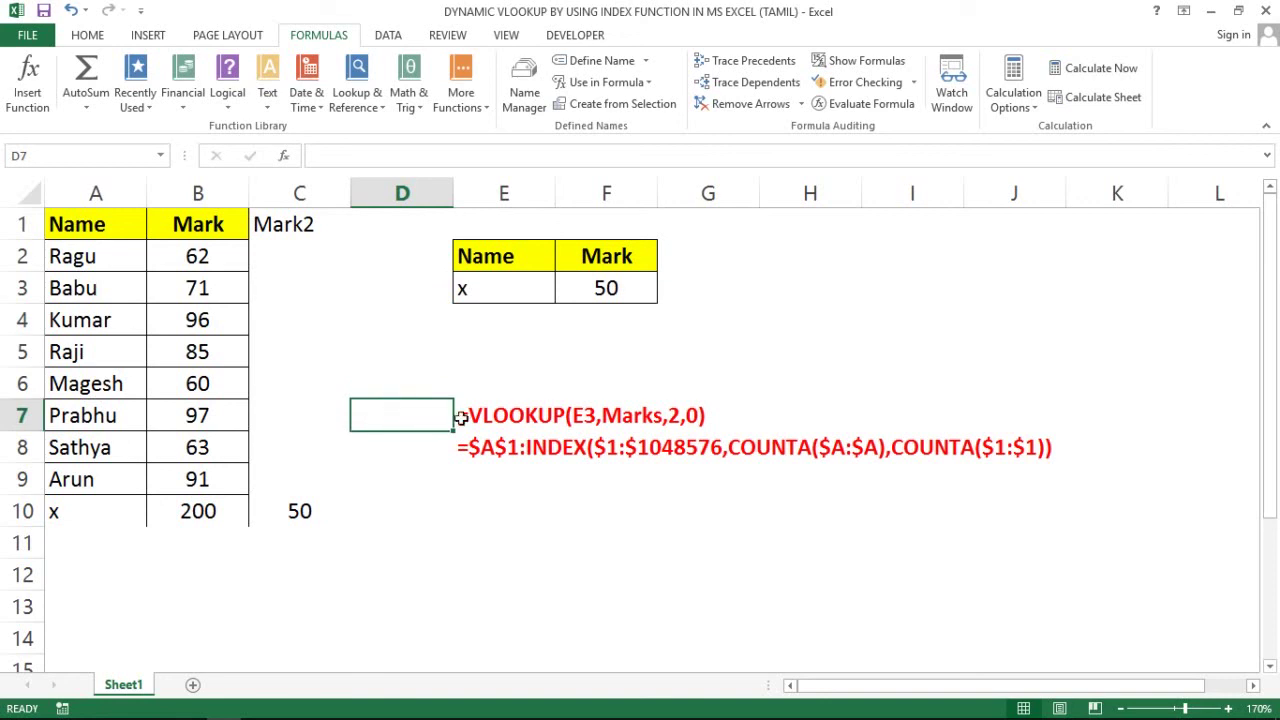